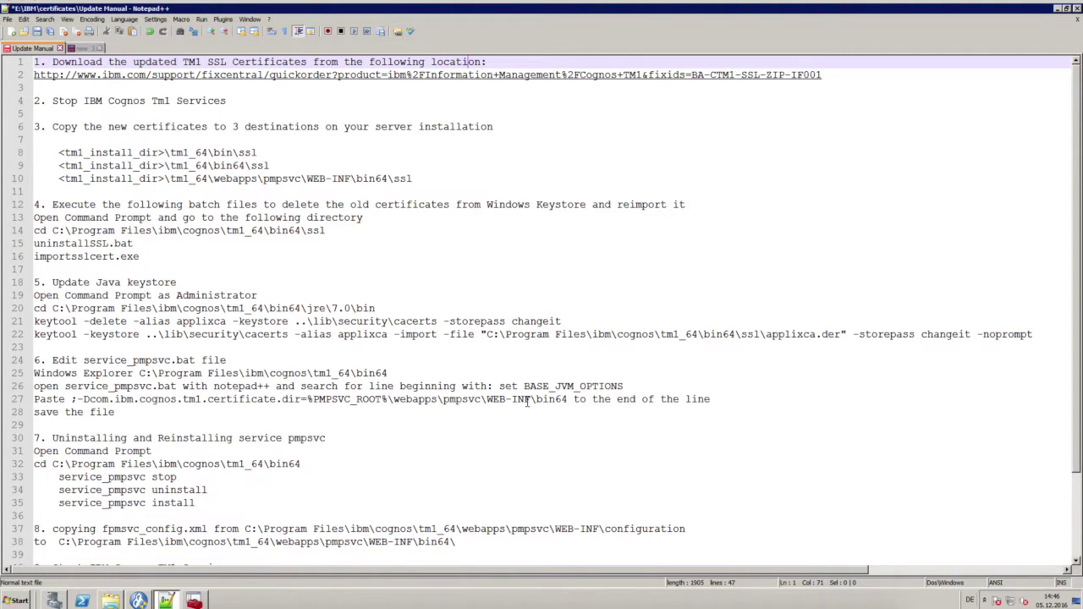
Review the downloaded certificate files in the NewSSLCerts folder, then minimize the folder window
{"action": "left_click", "coordinate": [109, 600]}
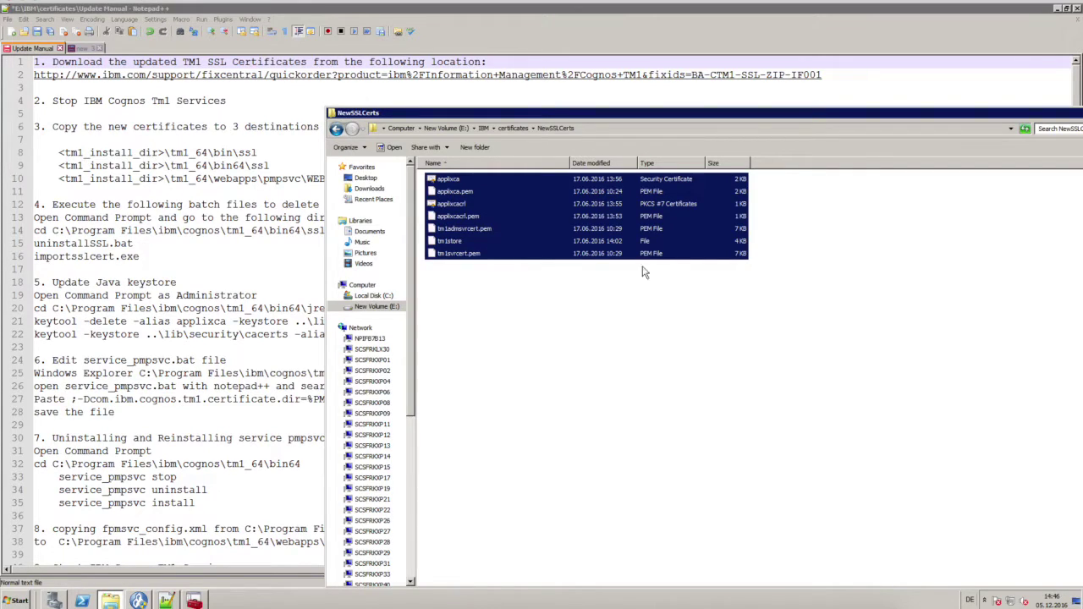
{"action": "double_click", "coordinate": [669, 111]}
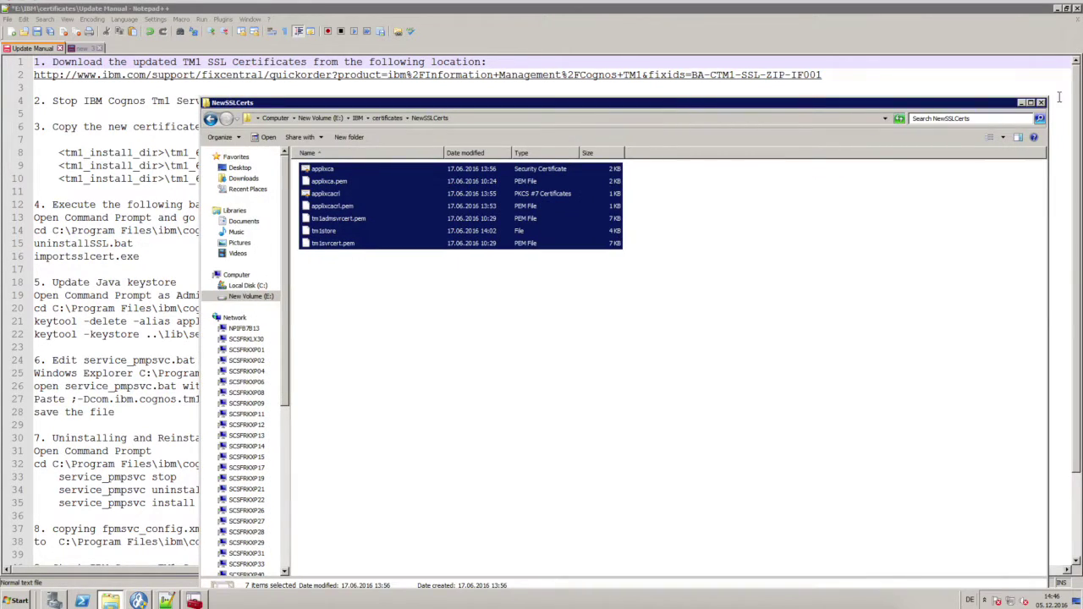
{"action": "left_click", "coordinate": [1021, 102]}
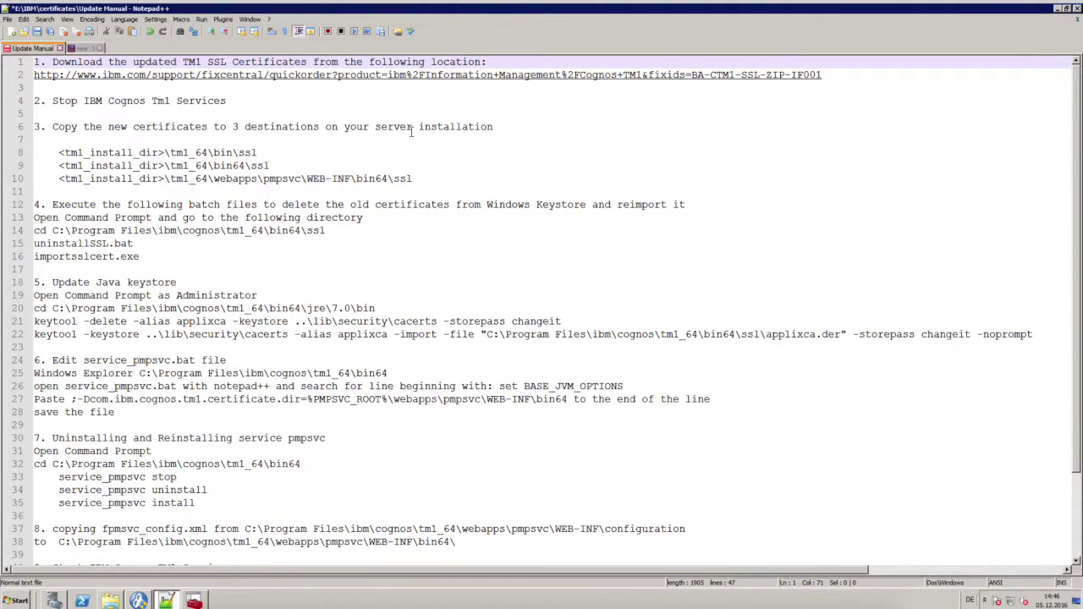
Stop the IBM Cognos TM1 Admin Server x64 service and check the other IBM Cognos TM1 services in Windows Services
{"action": "left_click", "coordinate": [266, 100]}
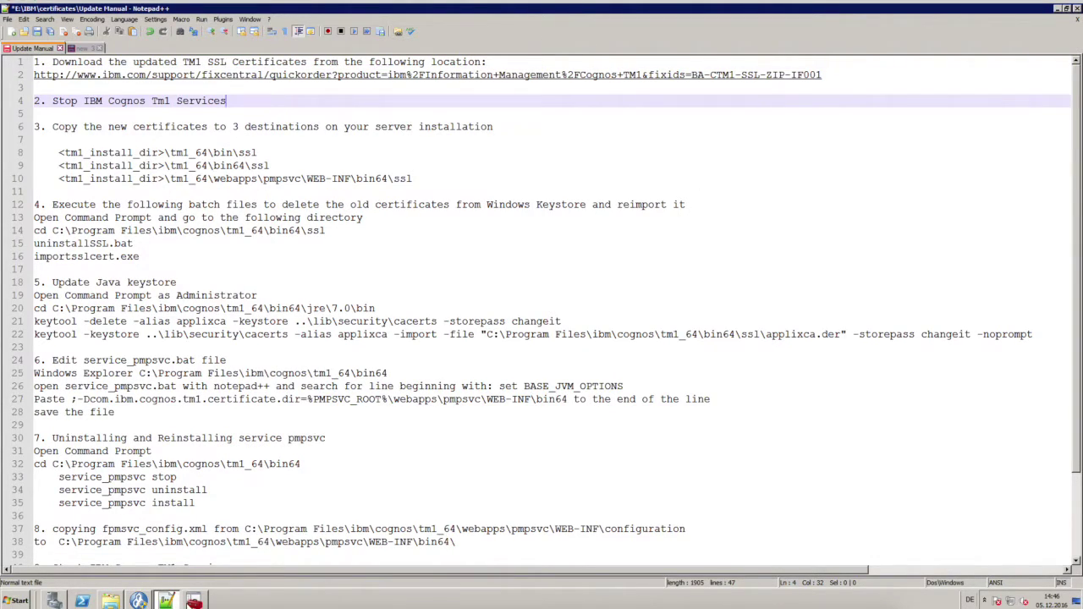
{"action": "left_click", "coordinate": [194, 601]}
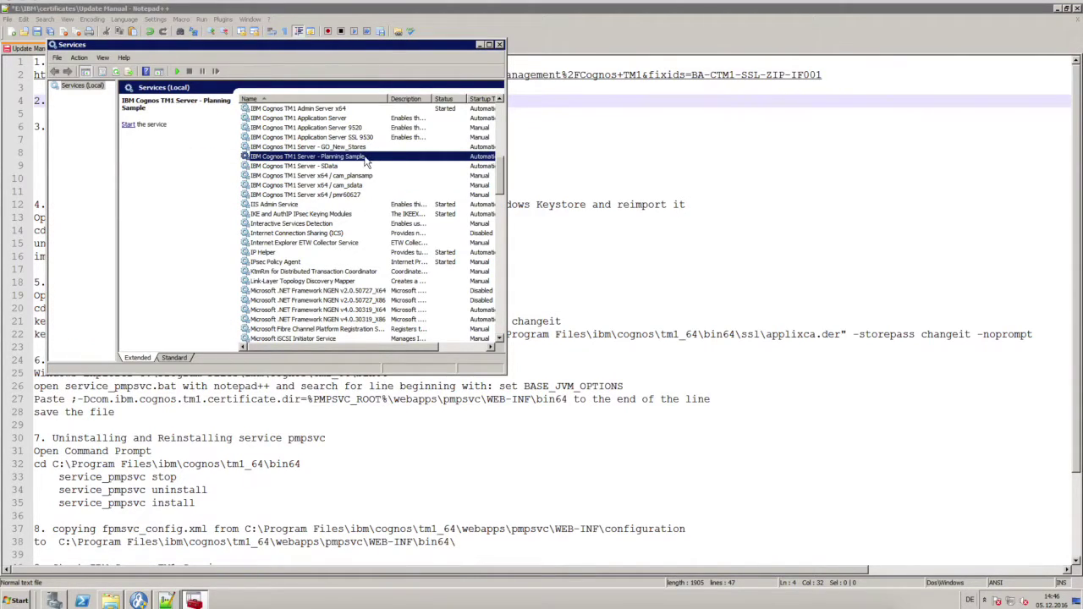
{"action": "left_click", "coordinate": [335, 108]}
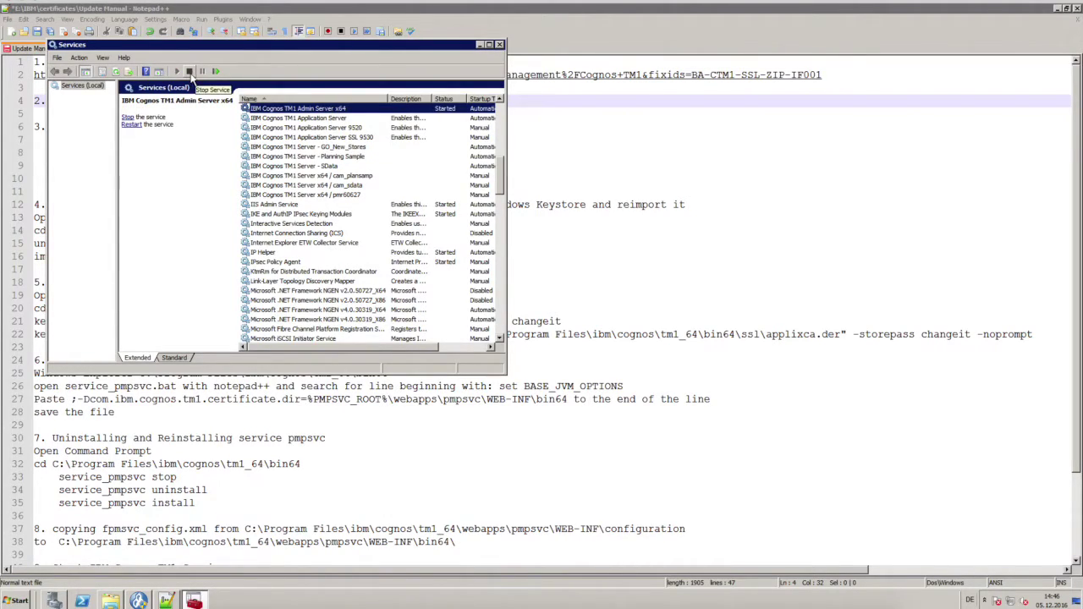
{"action": "left_click", "coordinate": [189, 72]}
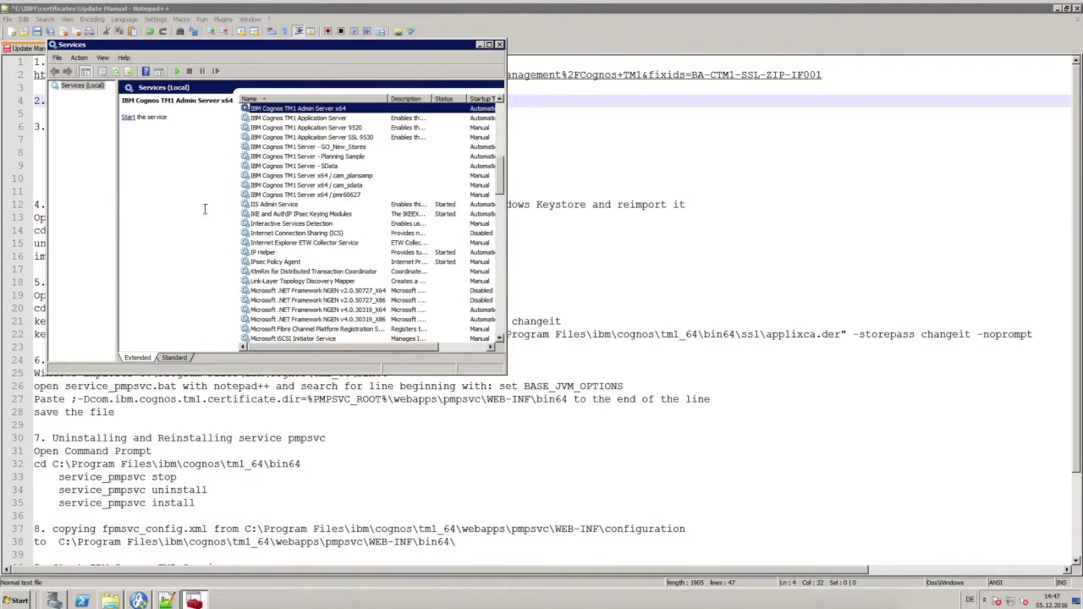
{"action": "left_click_drag", "start_coordinate": [505, 374], "coordinate": [783, 466]}
{"action": "scroll", "coordinate": [355, 275], "scroll_direction": "up", "scroll_amount": 1}
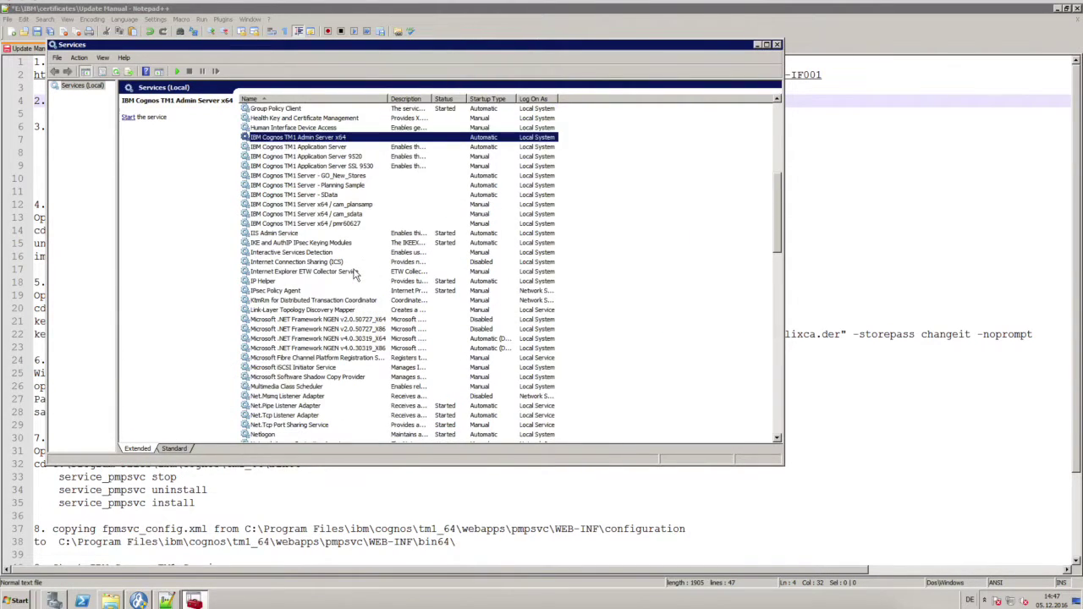
{"action": "left_click", "coordinate": [758, 46]}
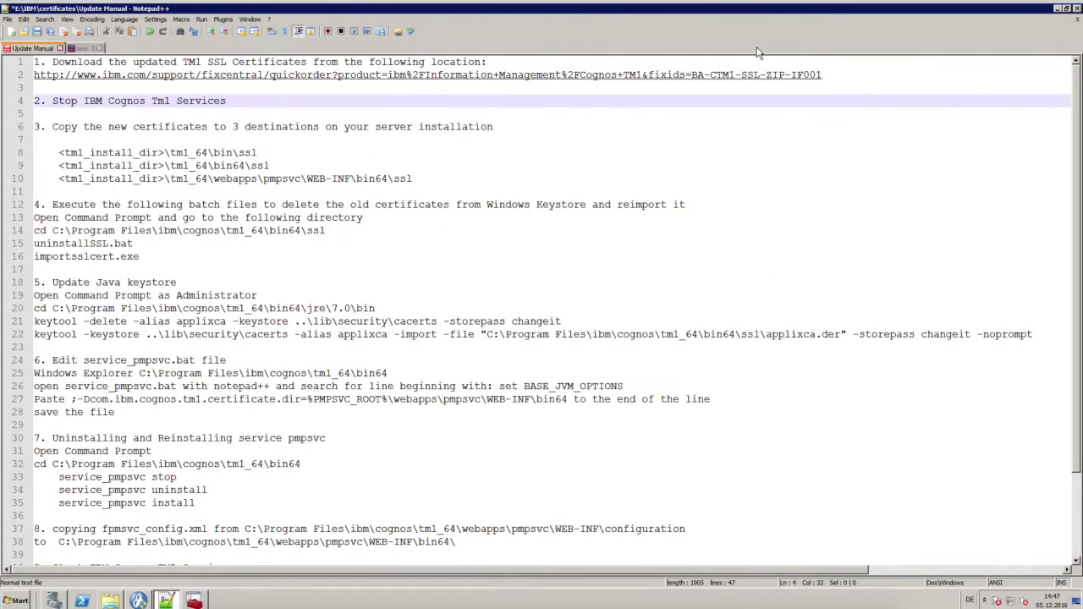
Copy all selected certificate files from the NewSSLCerts folder in Windows Explorer
{"action": "left_click", "coordinate": [519, 129]}
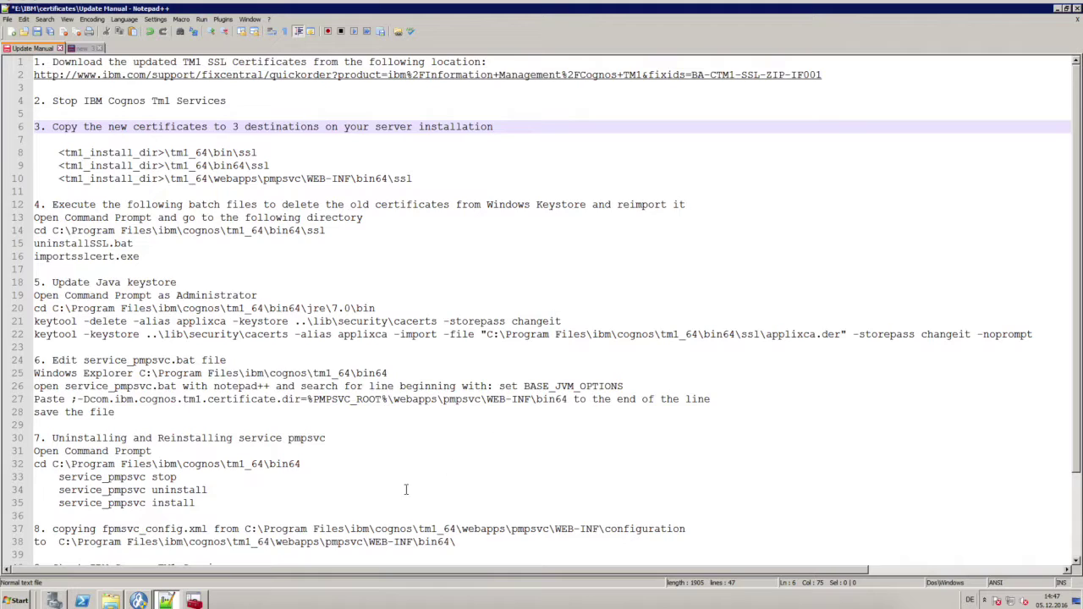
{"action": "left_click", "coordinate": [111, 601]}
{"action": "right_click", "coordinate": [412, 204]}
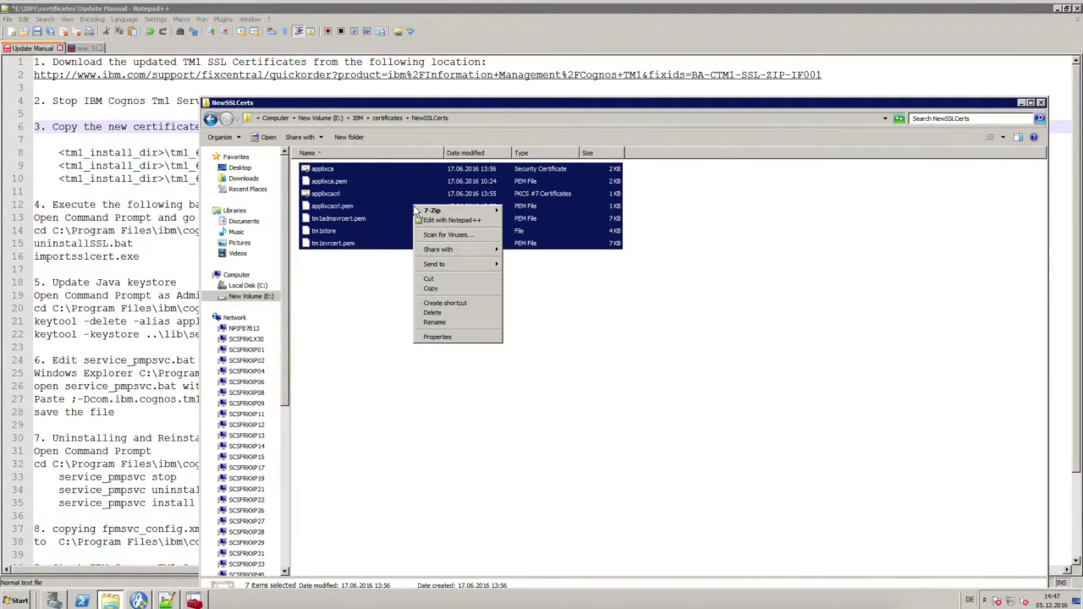
{"action": "left_click", "coordinate": [447, 290]}
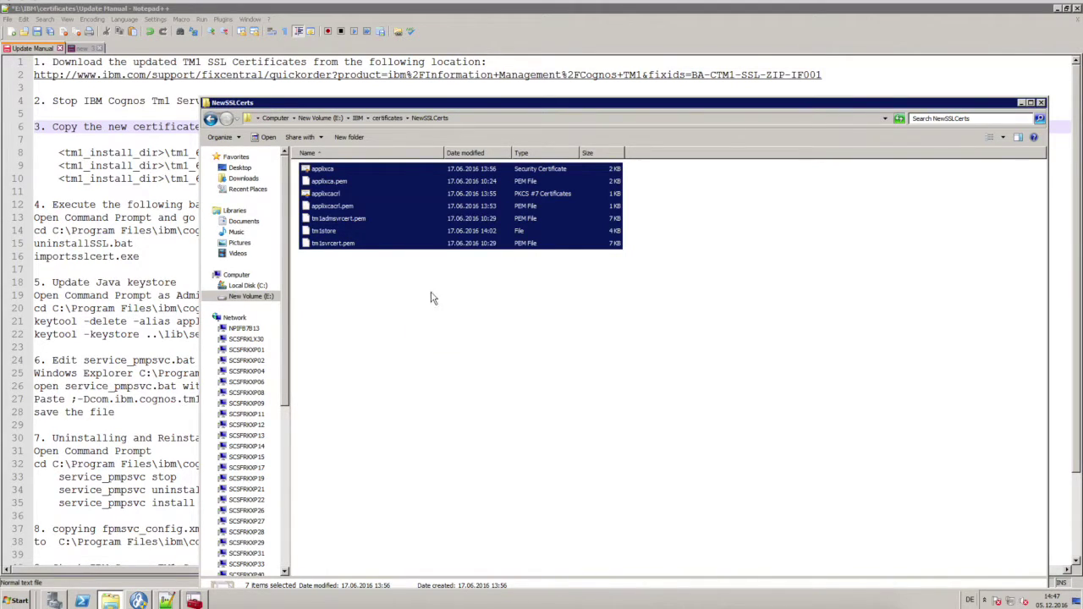
Open a second Windows Explorer window at C:\Program Files\ibm\cognos\tm1_64\bin64\ssl
{"action": "left_click", "coordinate": [178, 198]}
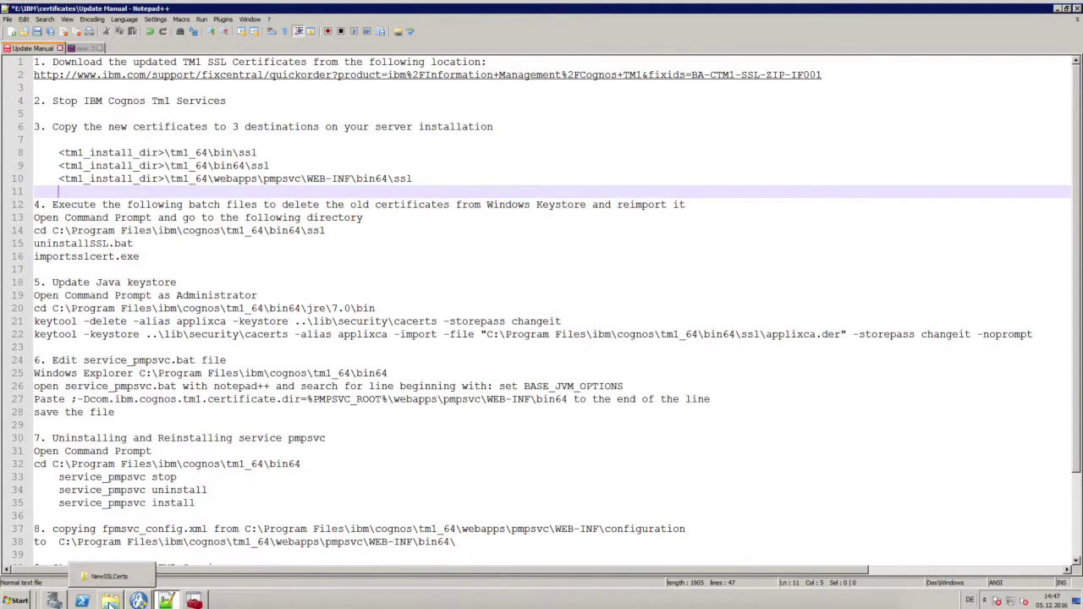
{"action": "right_click", "coordinate": [110, 601]}
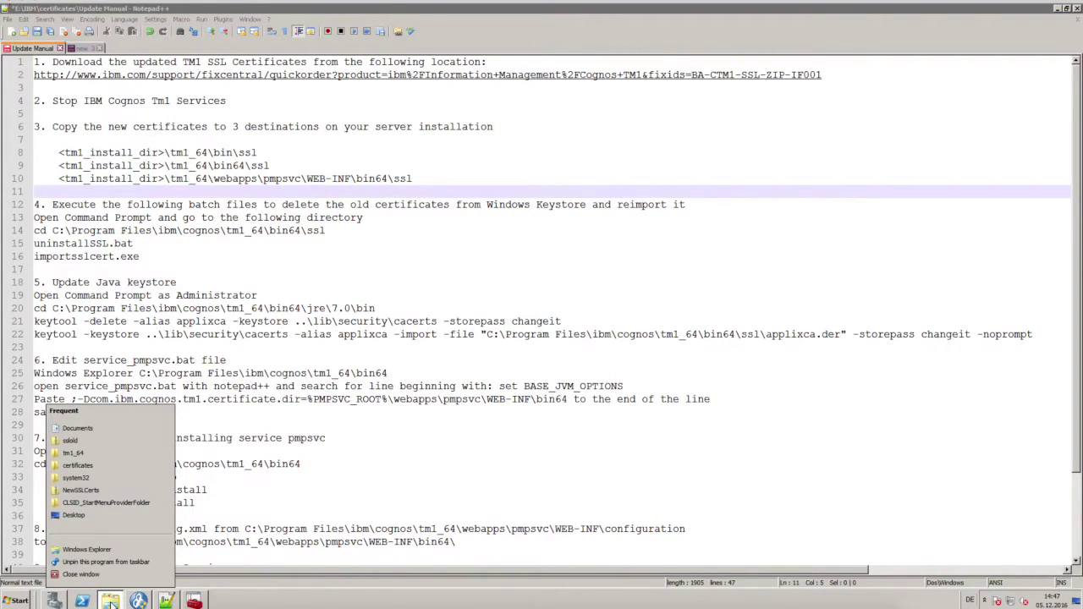
{"action": "left_click", "coordinate": [87, 549]}
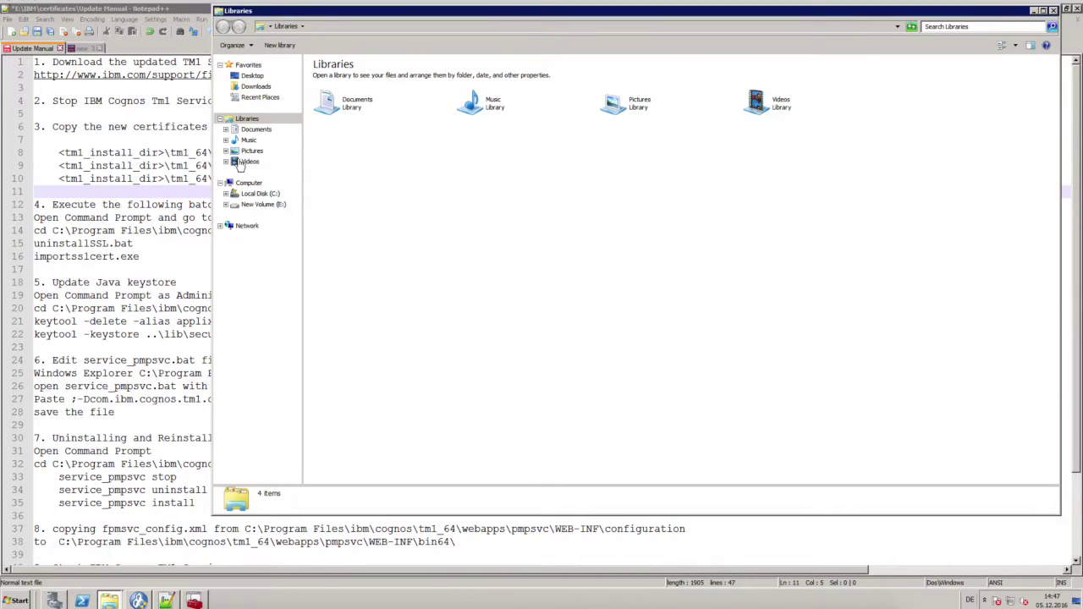
{"action": "left_click", "coordinate": [259, 194]}
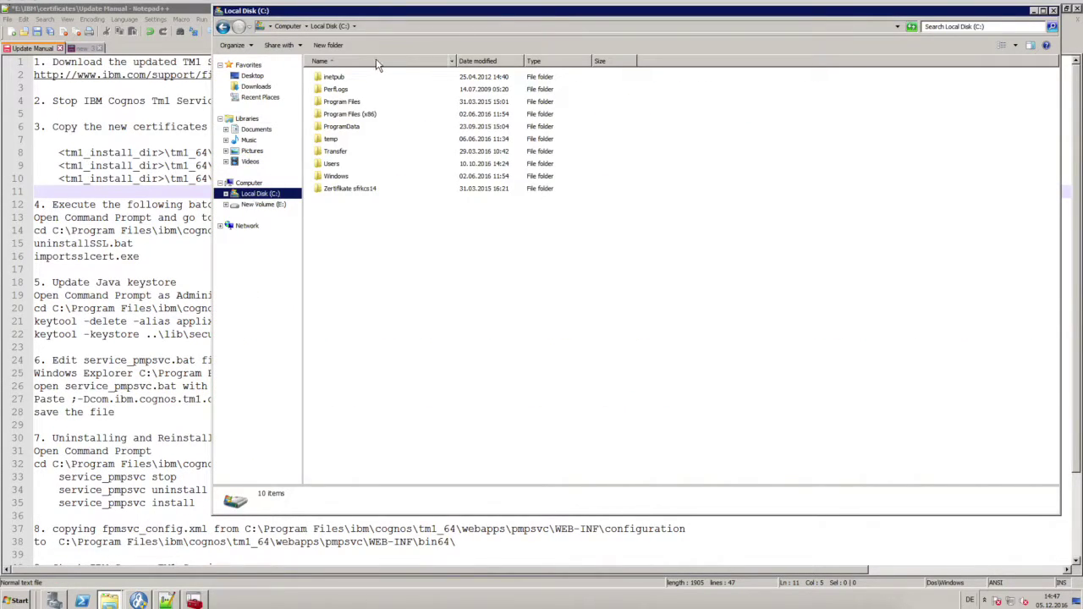
{"action": "double_click", "coordinate": [349, 102]}
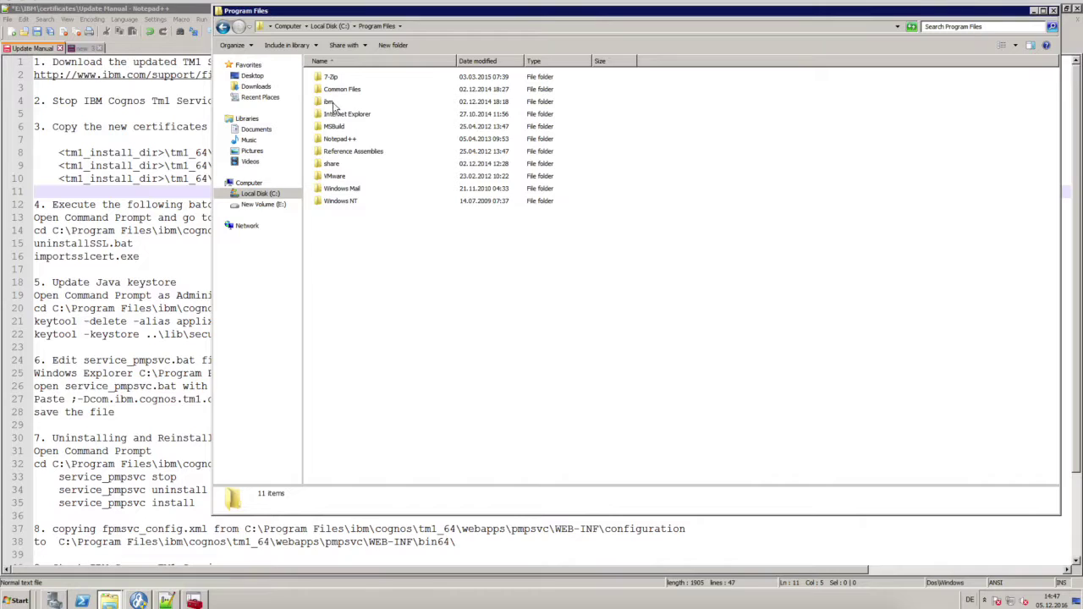
{"action": "double_click", "coordinate": [333, 103]}
{"action": "double_click", "coordinate": [331, 80]}
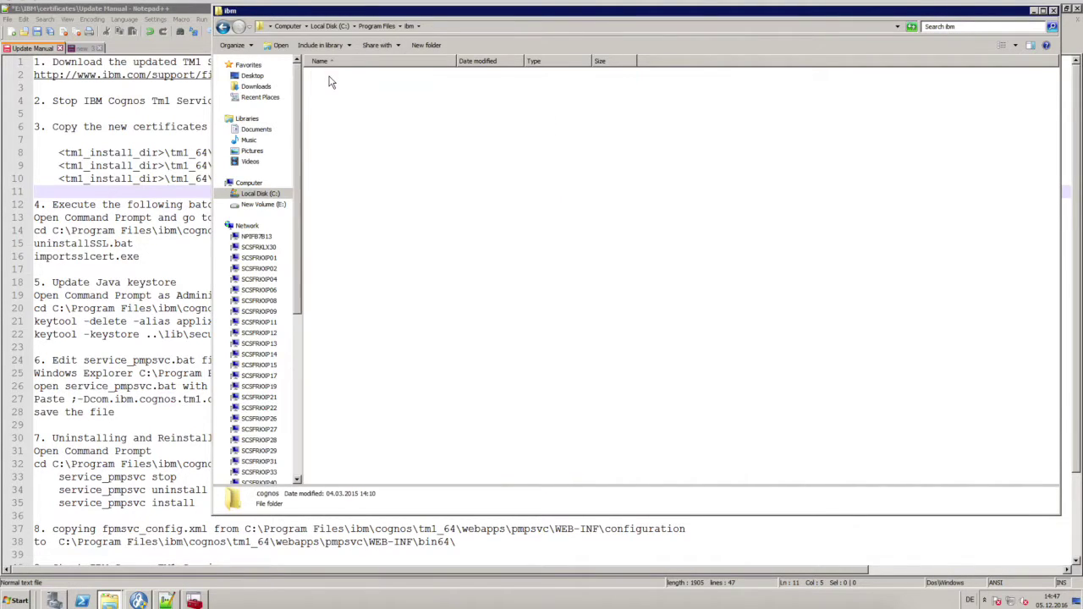
{"action": "double_click", "coordinate": [330, 77]}
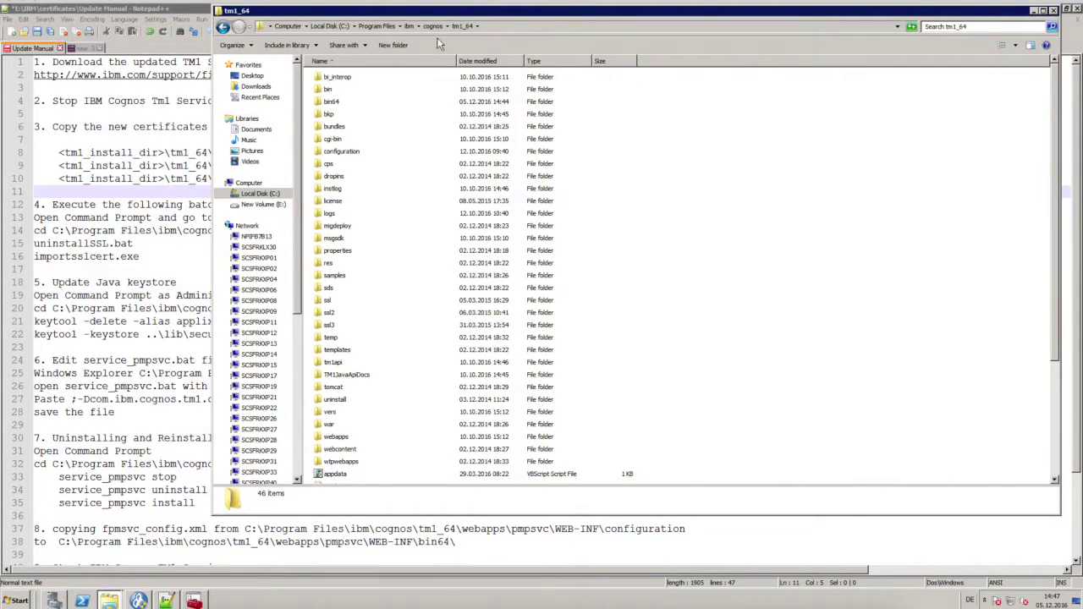
{"action": "left_click", "coordinate": [328, 103]}
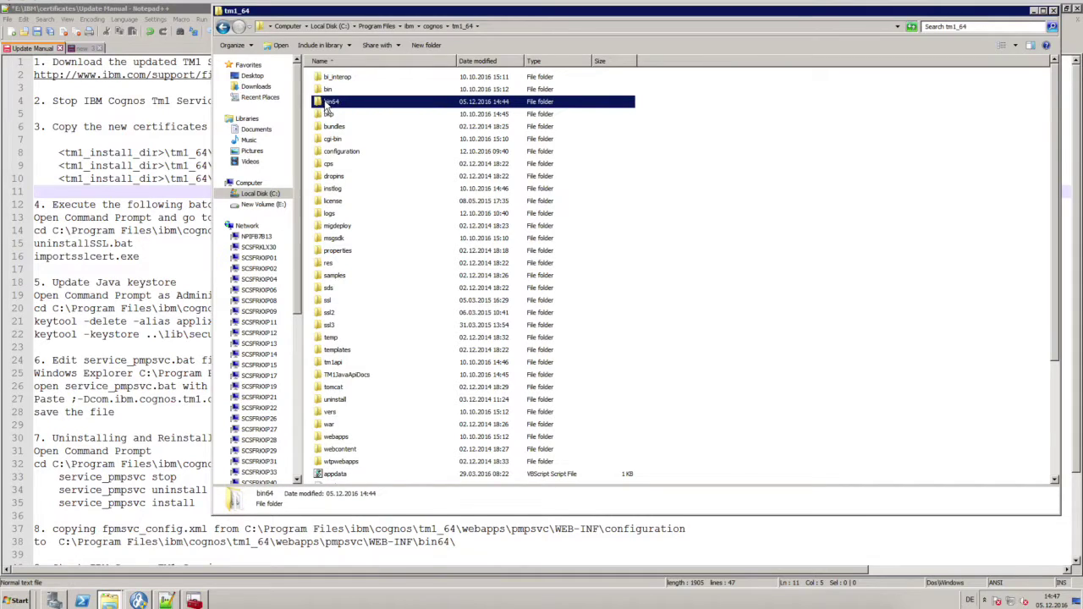
{"action": "double_click", "coordinate": [327, 103]}
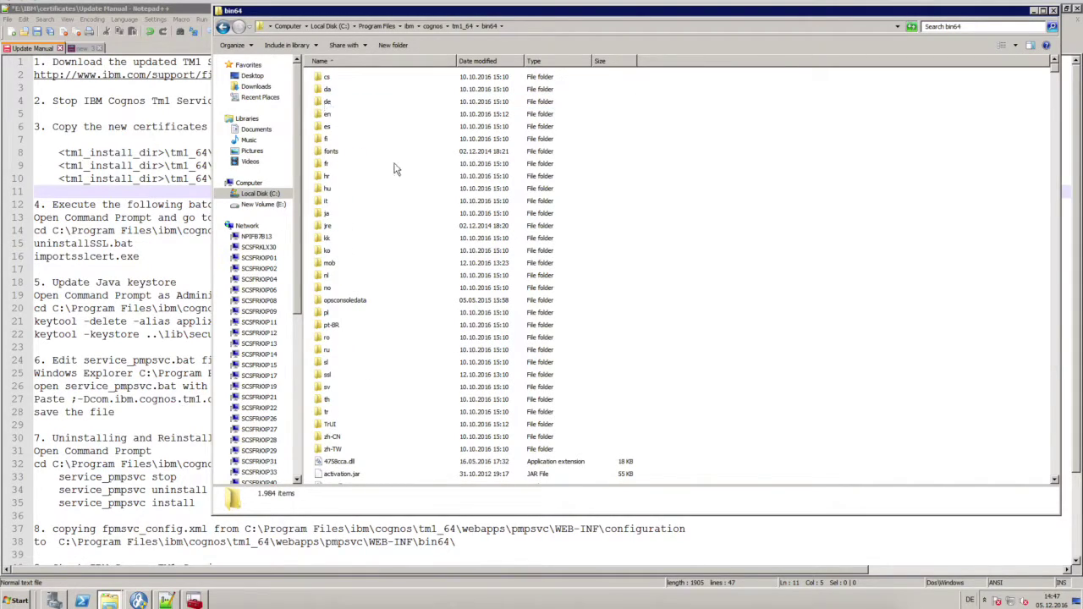
{"action": "double_click", "coordinate": [323, 378]}
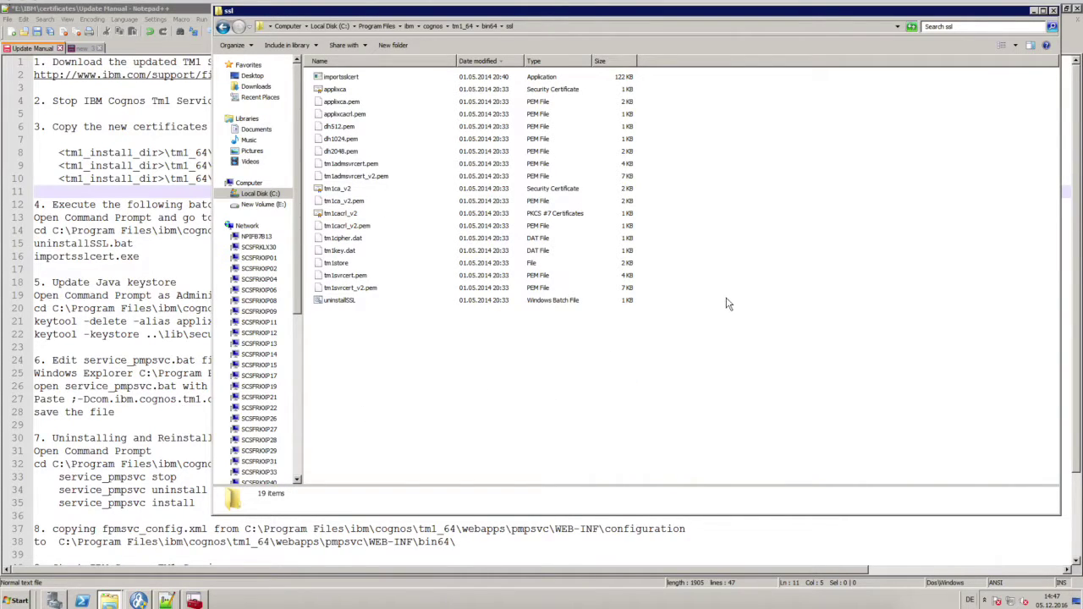
Paste the new certificates into bin64\ssl, replacing all conflicting files and granting administrator permission
{"action": "right_click", "coordinate": [726, 299]}
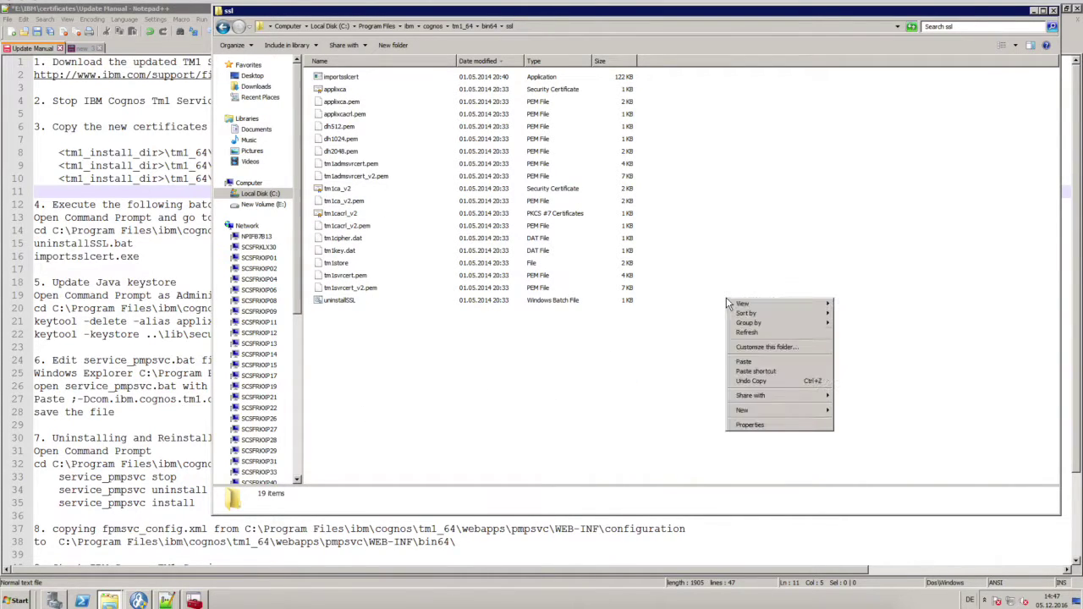
{"action": "left_click", "coordinate": [745, 363]}
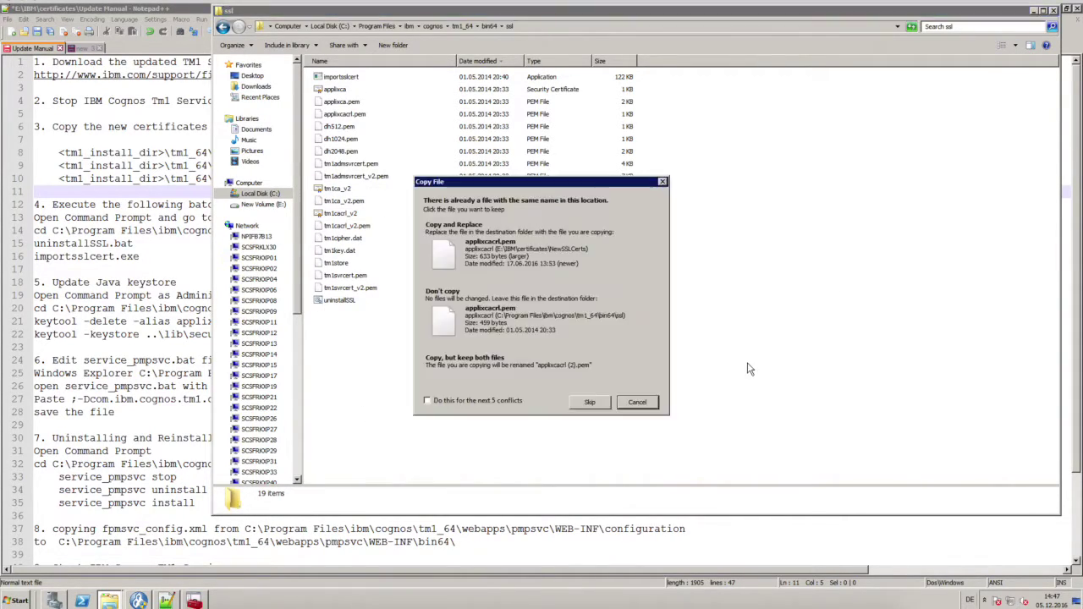
{"action": "left_click", "coordinate": [427, 401]}
{"action": "left_click", "coordinate": [504, 255]}
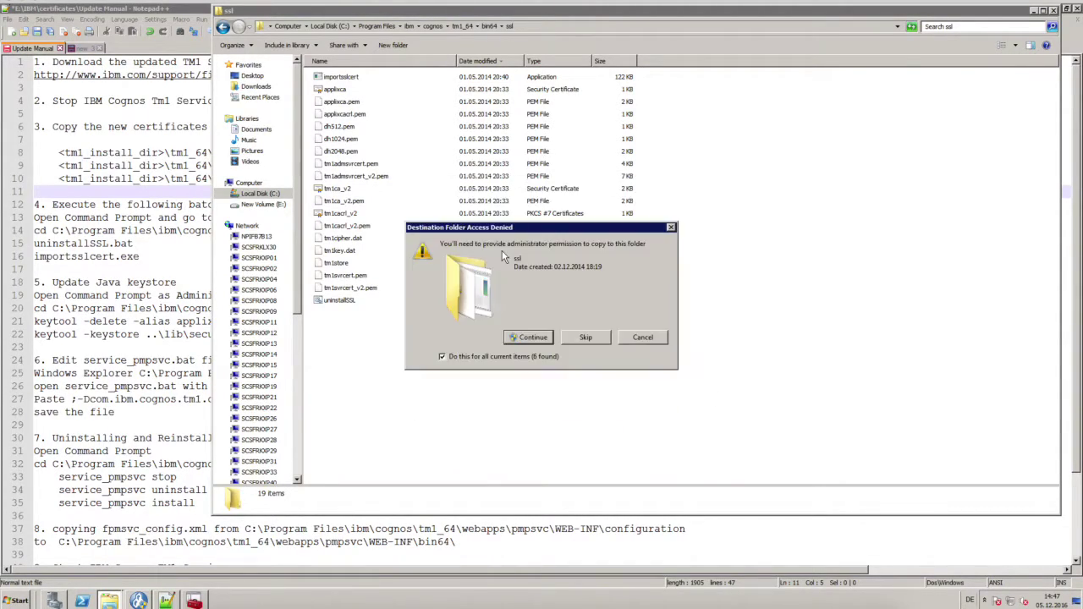
{"action": "left_click", "coordinate": [531, 339]}
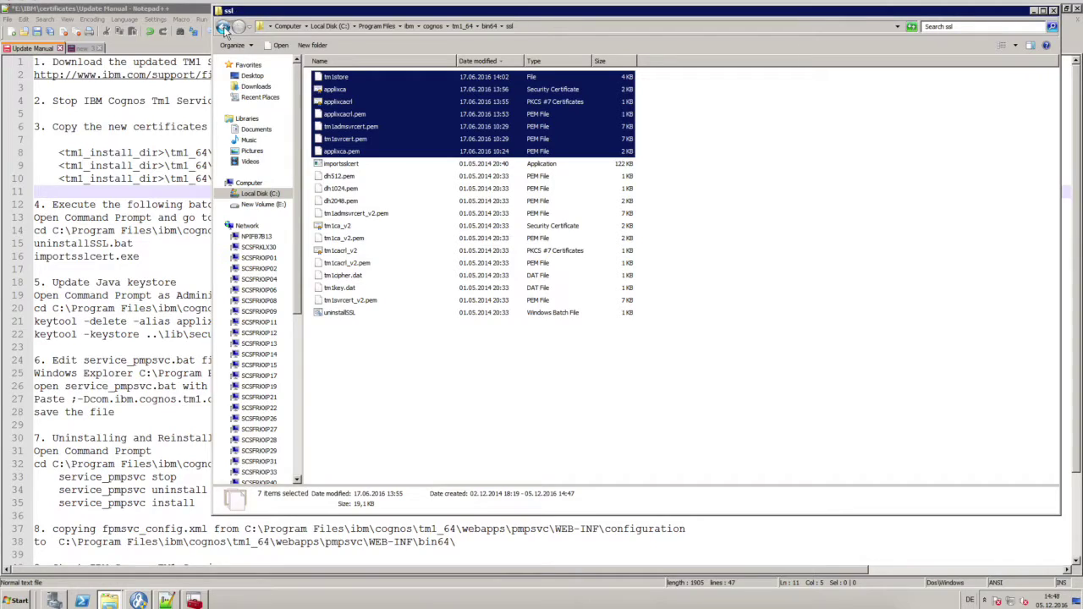
Go back to the tm1_64 folder and open its bin\ssl subfolder
{"action": "left_click", "coordinate": [464, 26]}
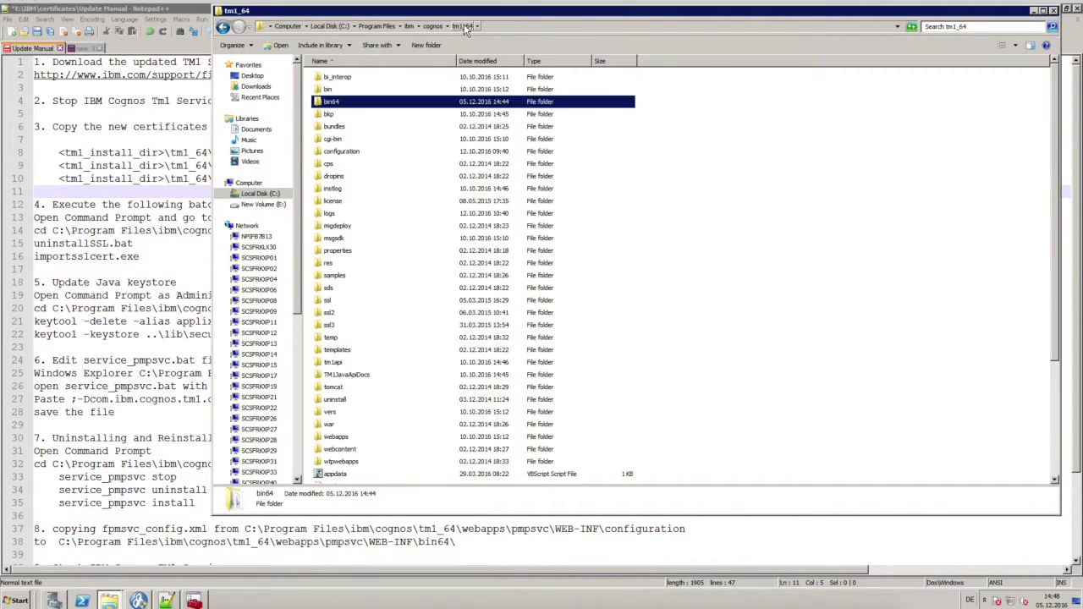
{"action": "left_click", "coordinate": [327, 90]}
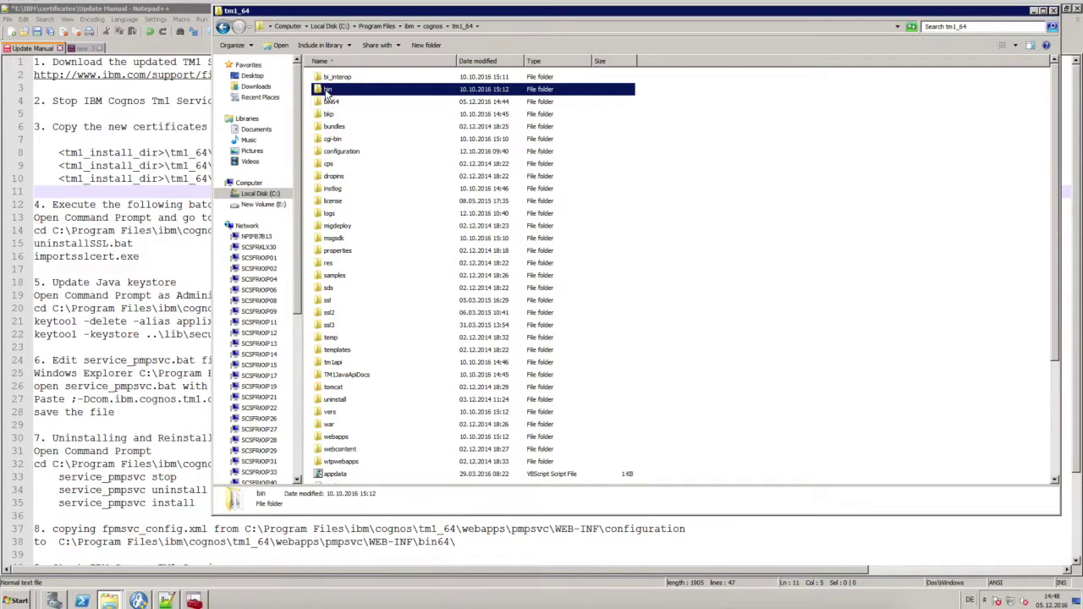
{"action": "double_click", "coordinate": [327, 89]}
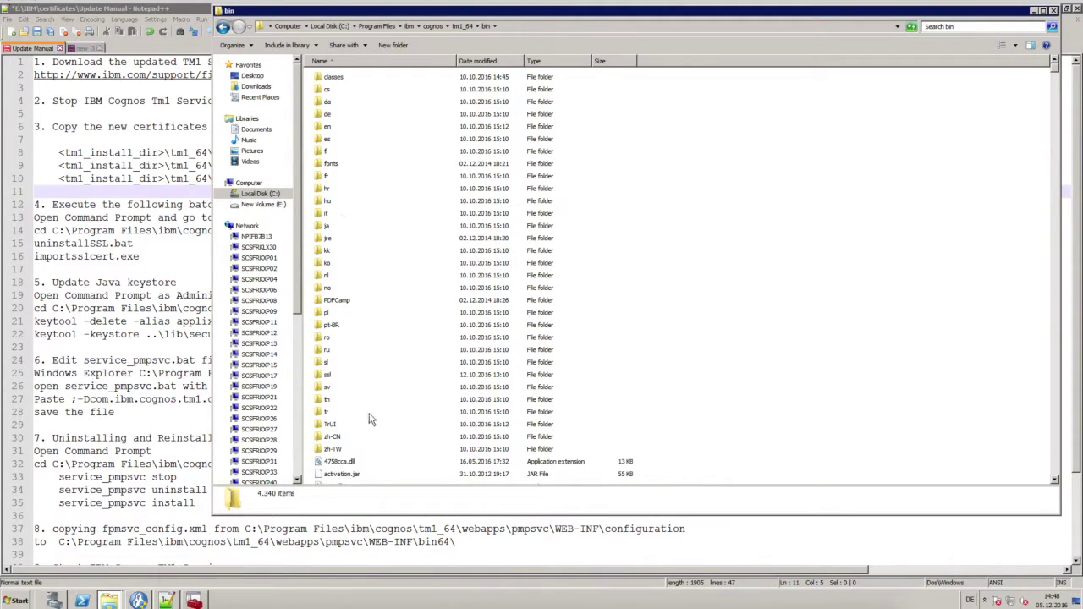
{"action": "left_click", "coordinate": [326, 375]}
{"action": "double_click", "coordinate": [326, 378]}
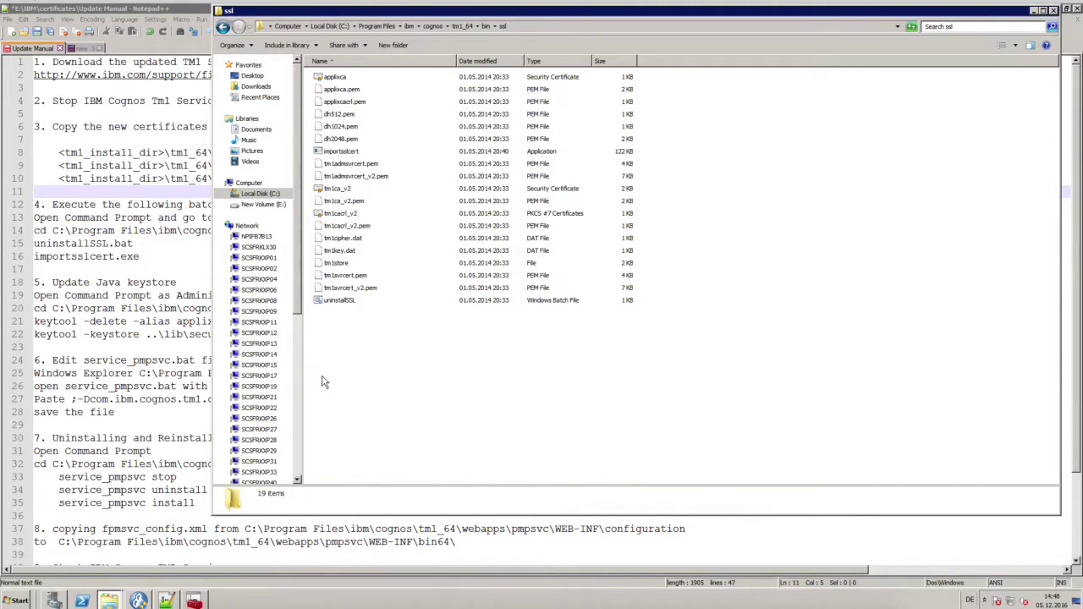
Paste the new certificates into bin\ssl, replacing all files with the same names
{"action": "right_click", "coordinate": [546, 367]}
{"action": "left_click", "coordinate": [579, 430]}
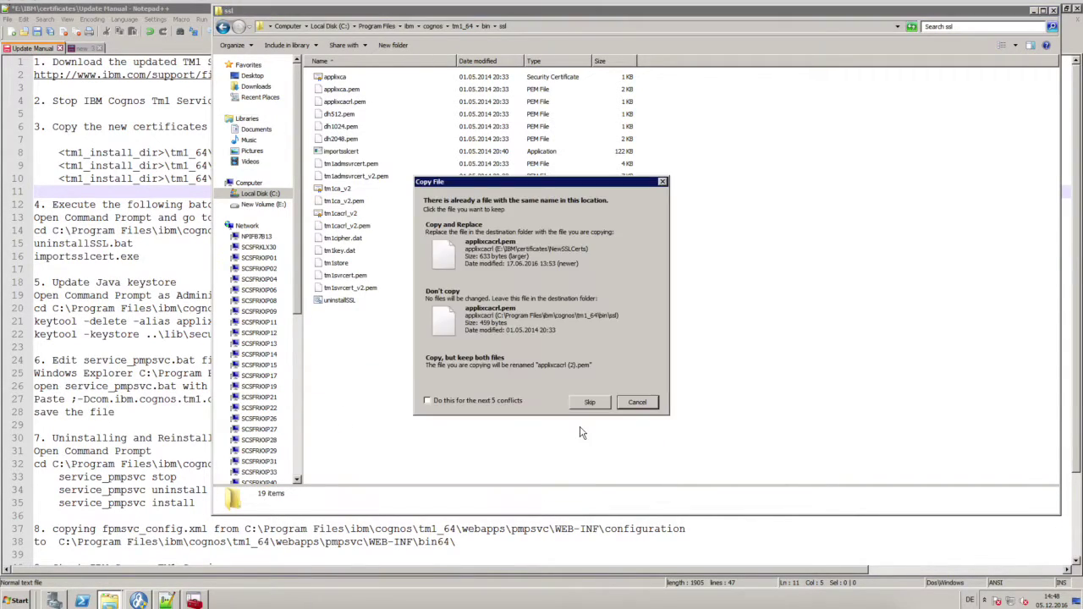
{"action": "left_click", "coordinate": [427, 400]}
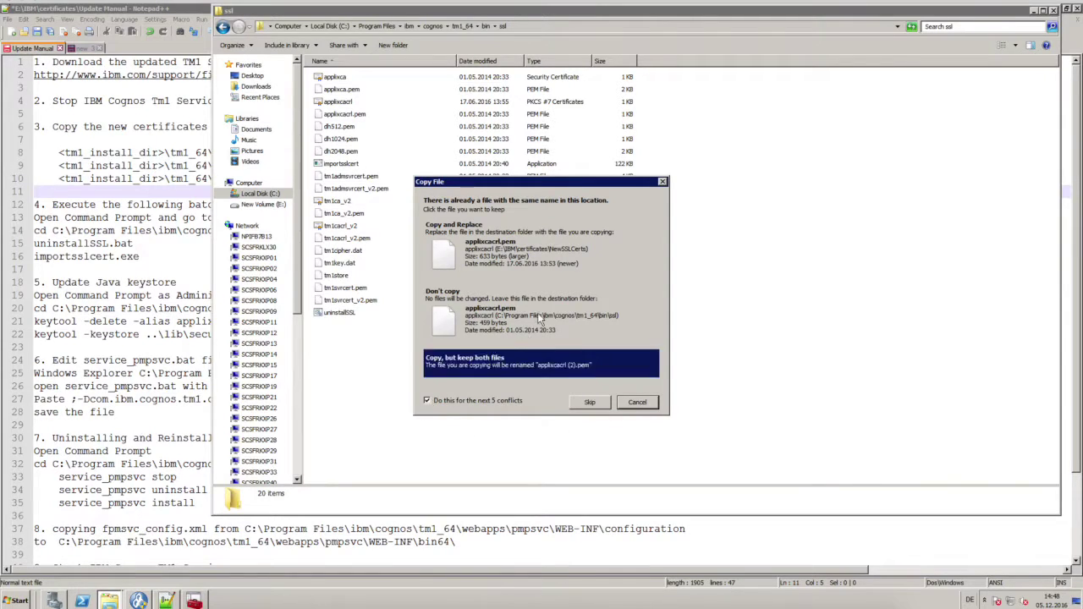
{"action": "left_click", "coordinate": [503, 245]}
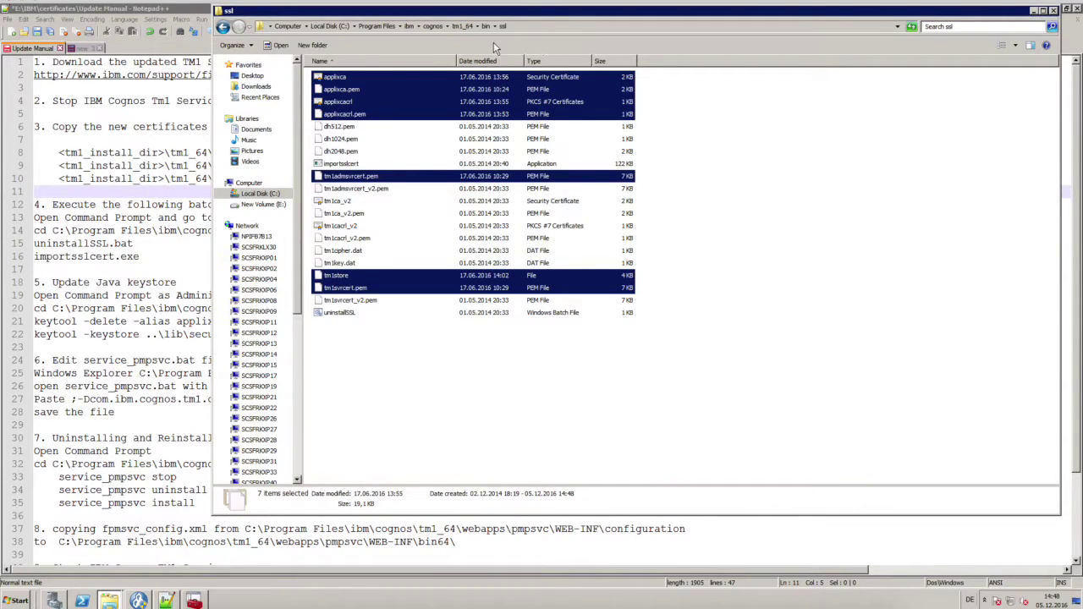
Move the Explorer window clear of the manual's destination list and browse to tm1_64\webapps\pmpsvc\WEB-INF\bin64\ssl
{"action": "left_click_drag", "start_coordinate": [526, 10], "coordinate": [734, 34]}
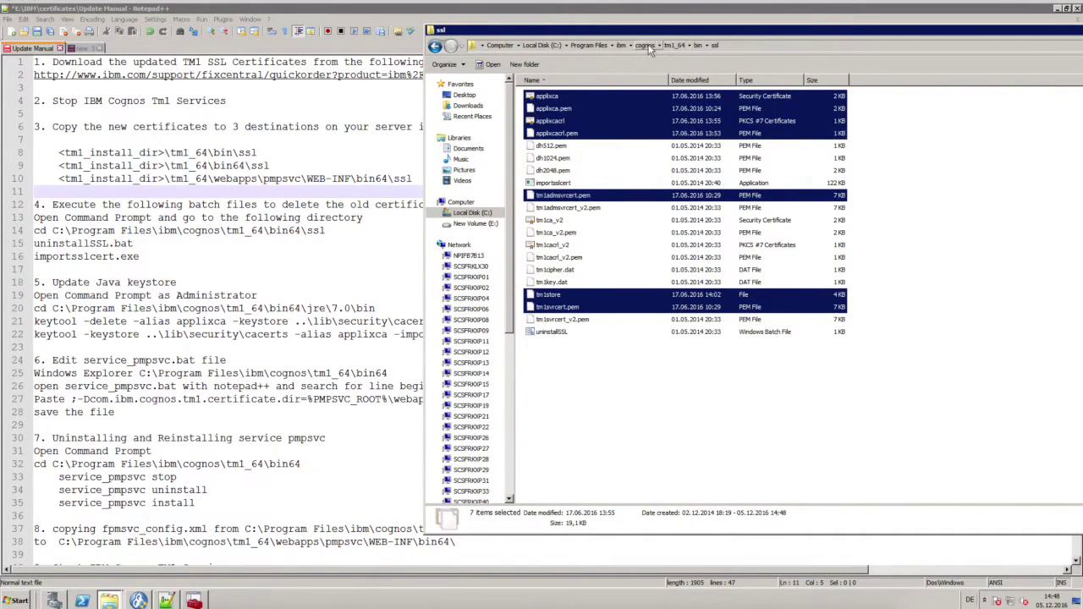
{"action": "left_click", "coordinate": [672, 44]}
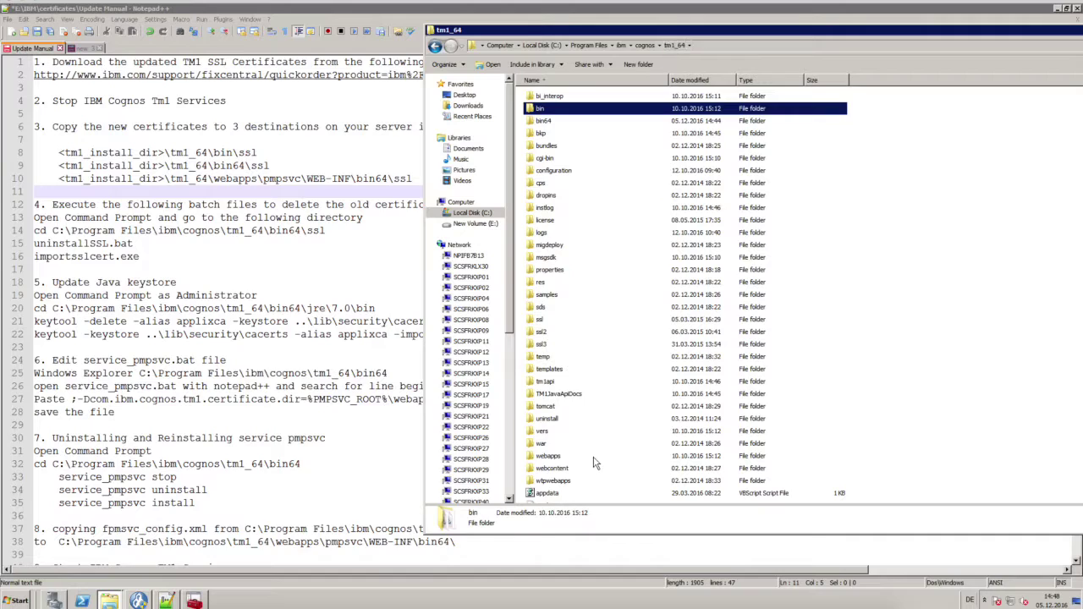
{"action": "left_click", "coordinate": [548, 457]}
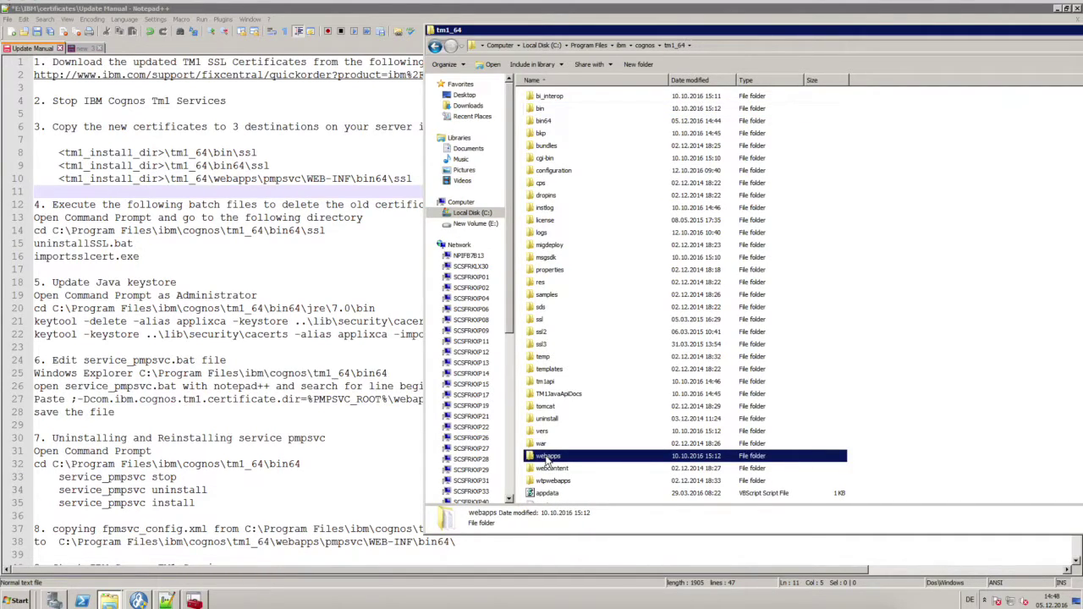
{"action": "double_click", "coordinate": [547, 457]}
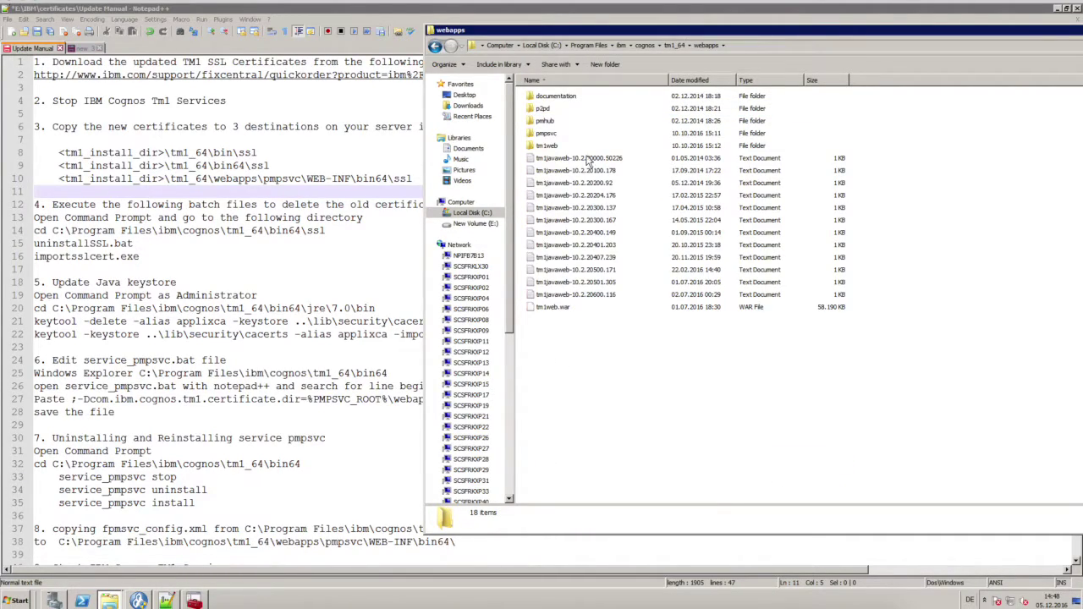
{"action": "double_click", "coordinate": [542, 134]}
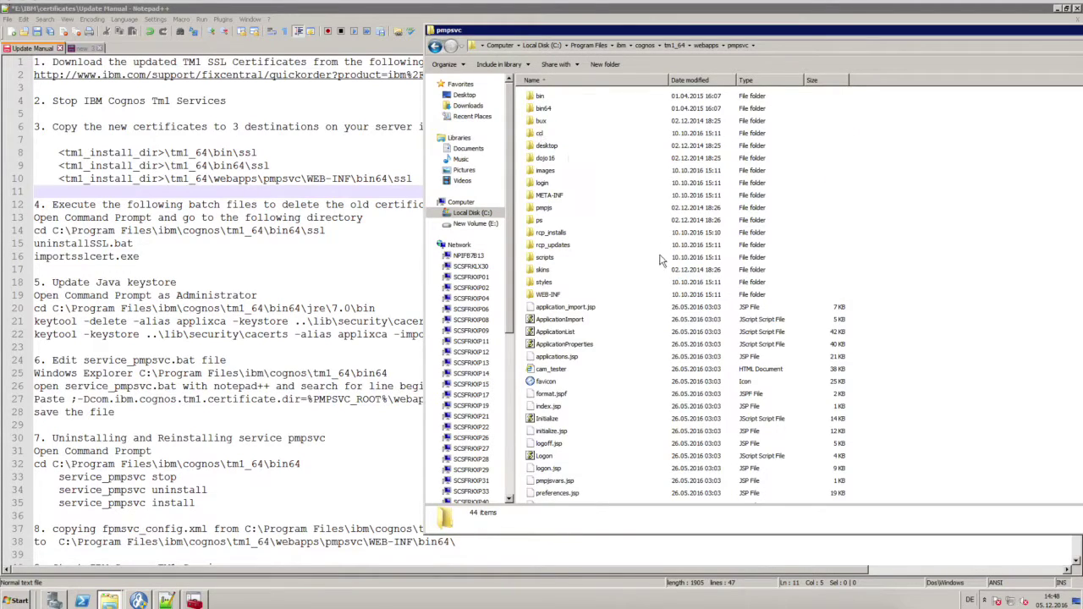
{"action": "double_click", "coordinate": [546, 295]}
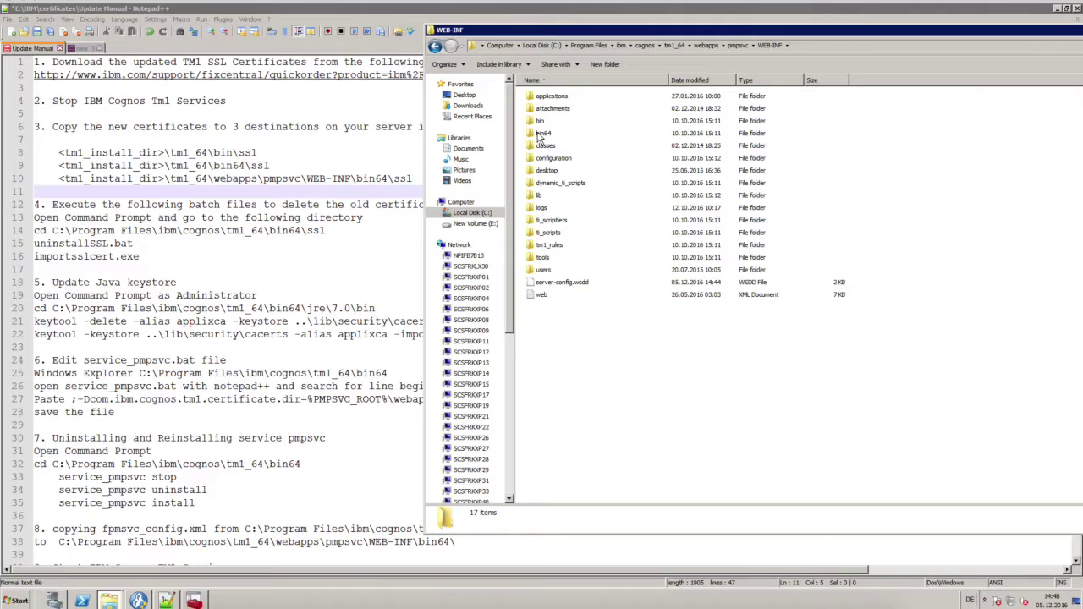
{"action": "left_click", "coordinate": [538, 135]}
{"action": "double_click", "coordinate": [540, 134]}
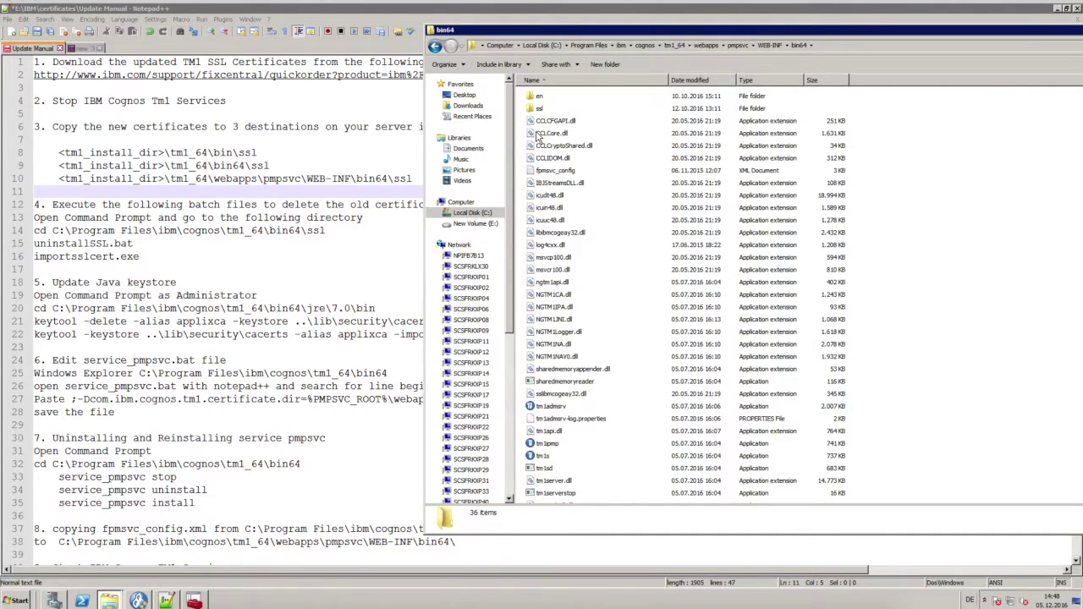
{"action": "double_click", "coordinate": [539, 109]}
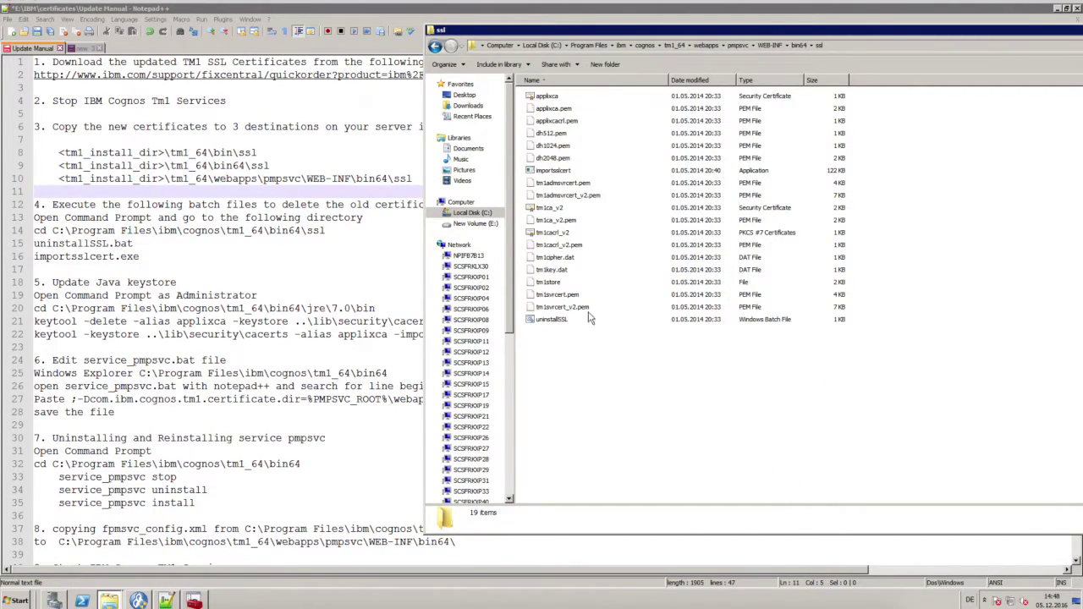
Paste the new certificates into WEB-INF\bin64\ssl, replacing all conflicting files and granting administrator permission for all items
{"action": "right_click", "coordinate": [611, 359]}
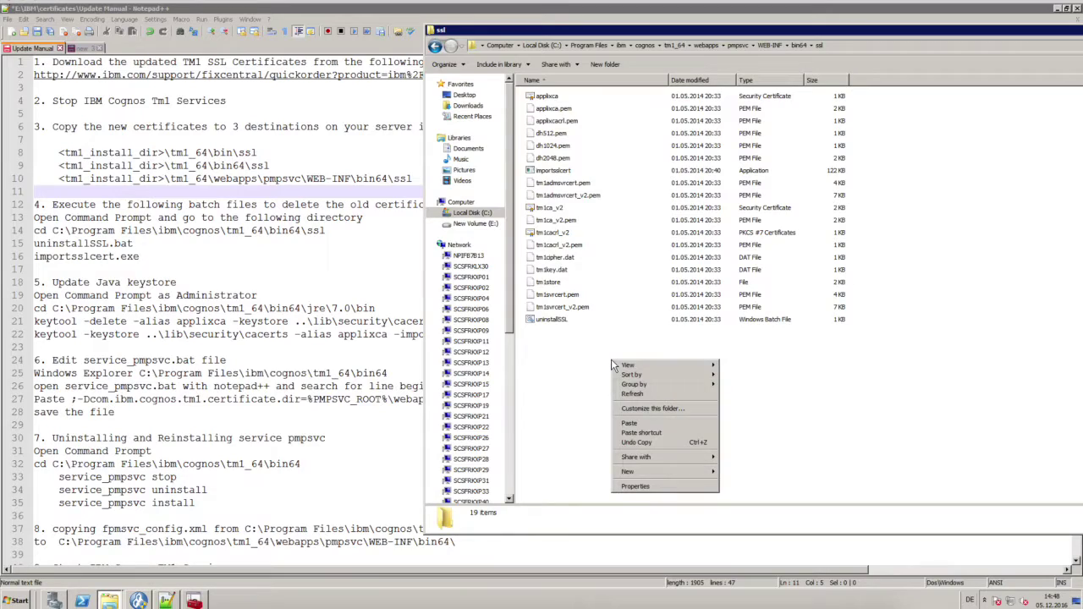
{"action": "left_click", "coordinate": [646, 425]}
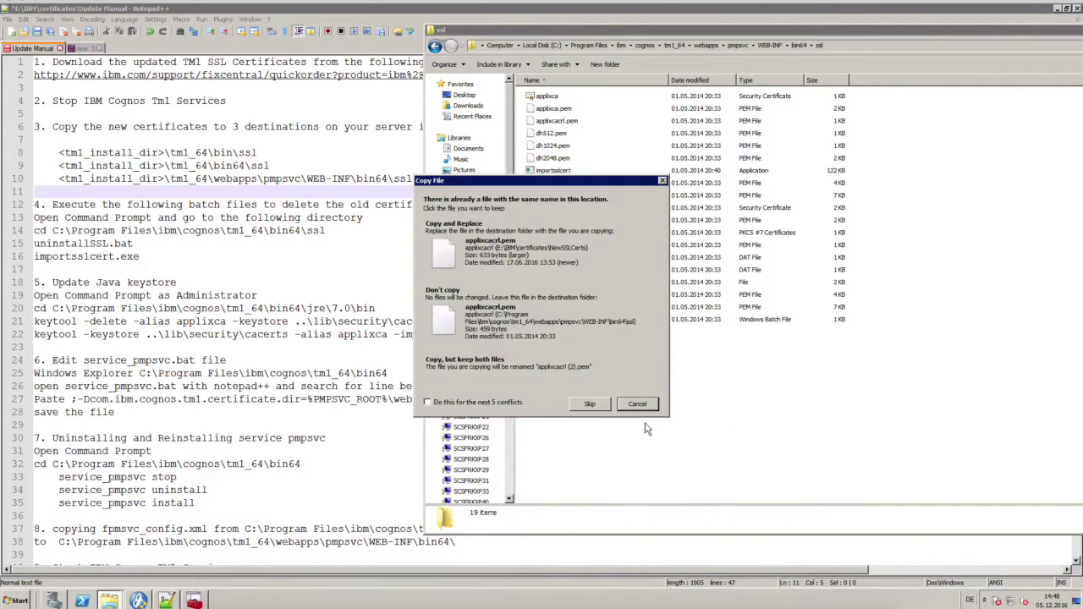
{"action": "left_click", "coordinate": [427, 402]}
{"action": "left_click", "coordinate": [483, 259]}
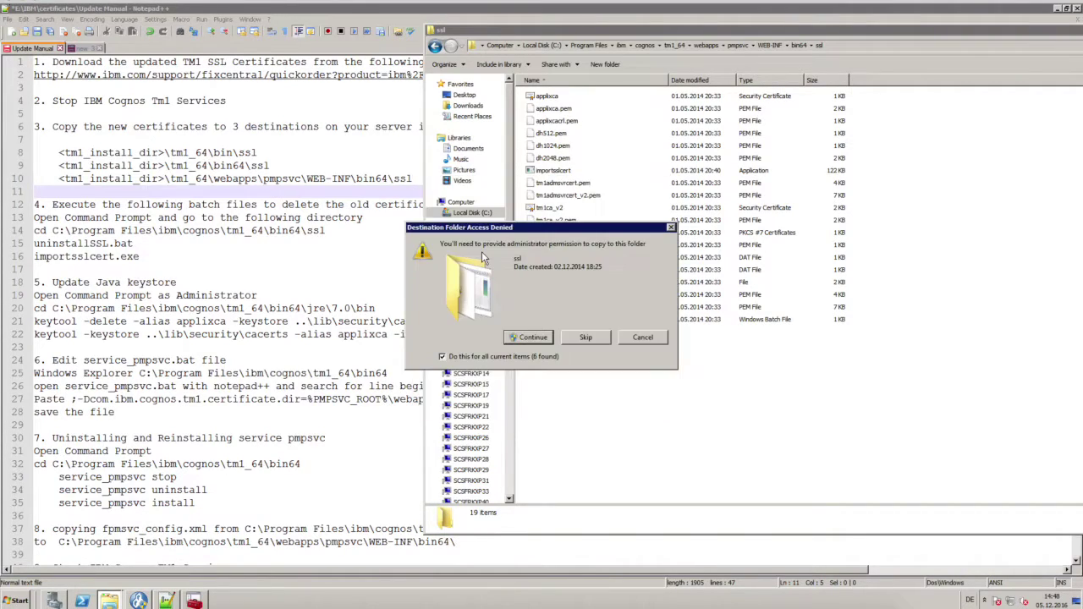
{"action": "left_click", "coordinate": [533, 337]}
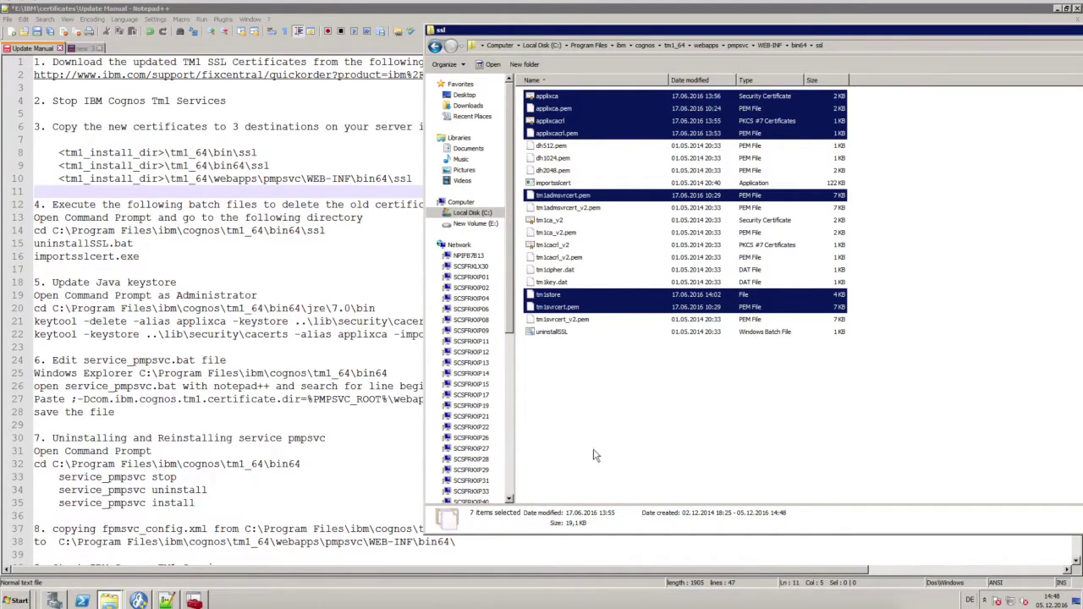
{"action": "left_click", "coordinate": [616, 474]}
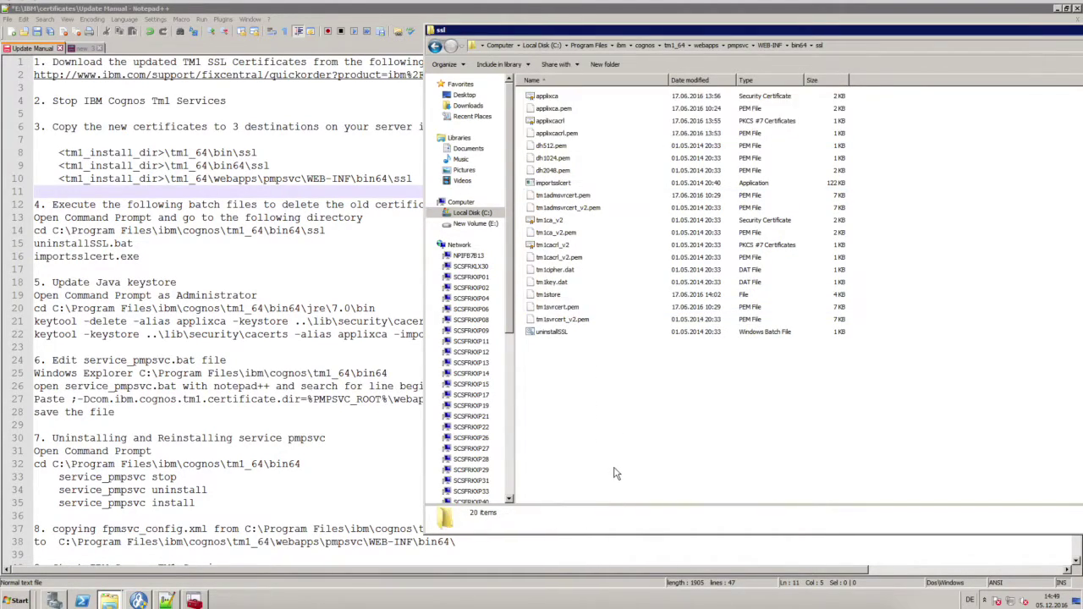
Return to the update manual in Notepad++ and open a Command Prompt as administrator, placed clear of the step 4 instructions
{"action": "left_click", "coordinate": [350, 209]}
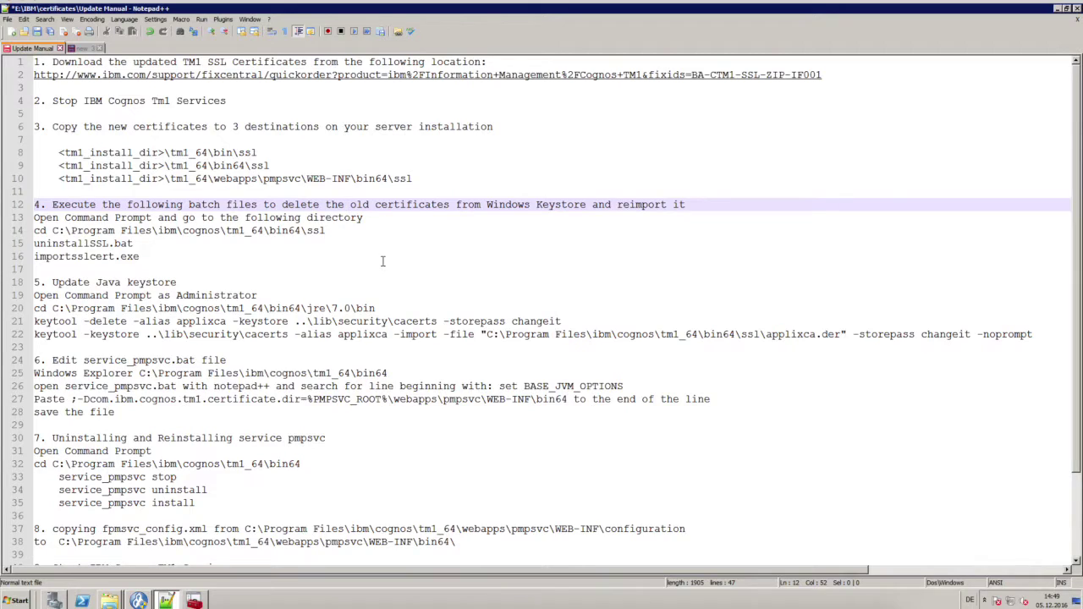
{"action": "left_click", "coordinate": [390, 218]}
{"action": "left_click", "coordinate": [15, 601]}
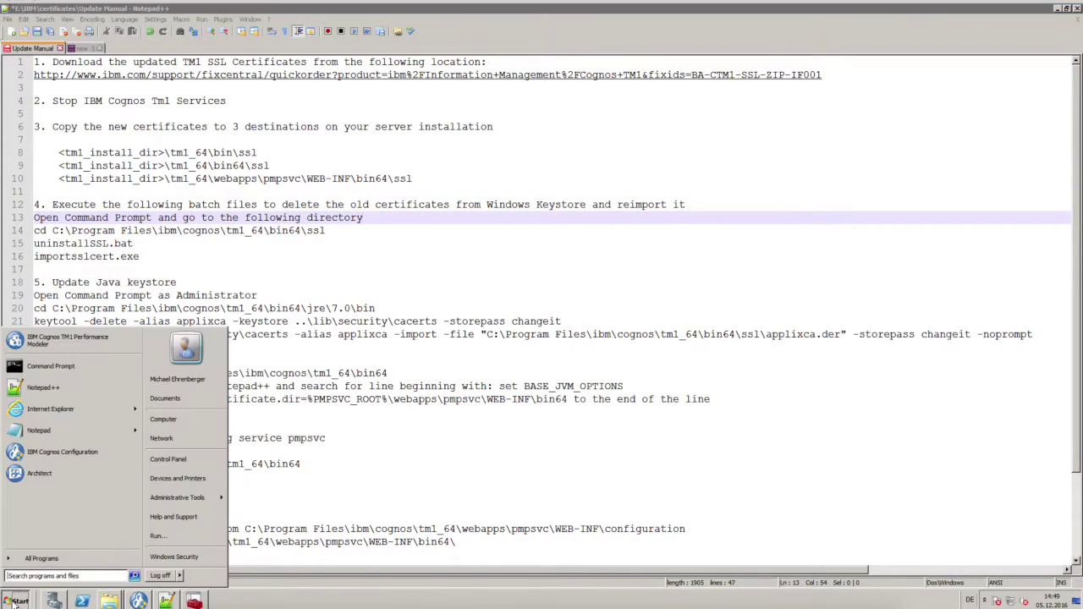
{"action": "right_click", "coordinate": [66, 370]}
{"action": "left_click", "coordinate": [99, 382]}
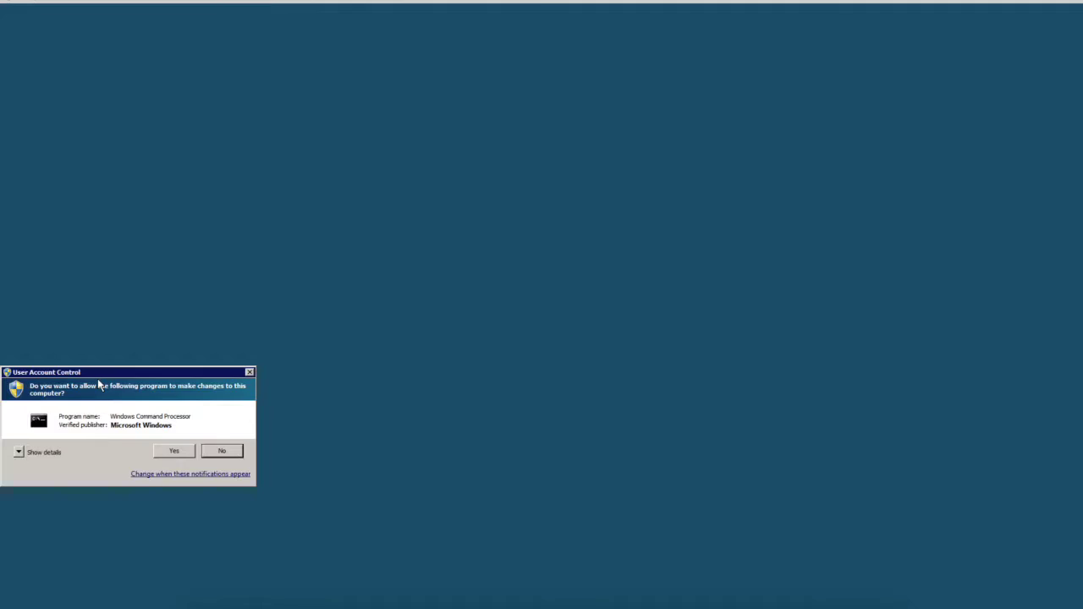
{"action": "left_click", "coordinate": [174, 453]}
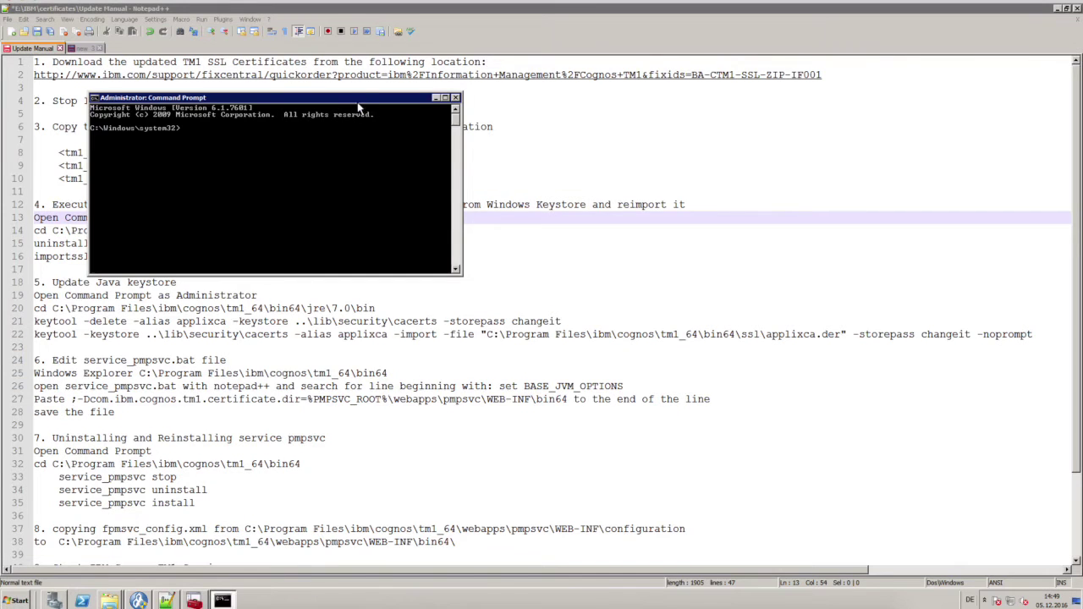
{"action": "left_click_drag", "start_coordinate": [505, 145], "coordinate": [865, 242]}
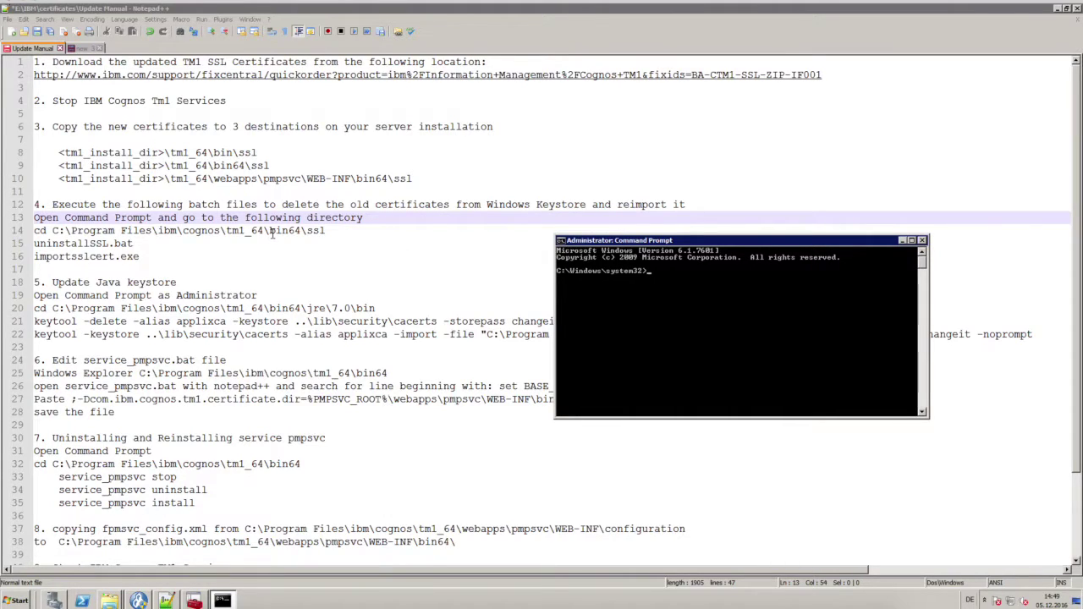
Copy the command cd C:\Program Files\ibm\cognos\tm1_64\bin64\ssl from the manual and run it in the administrator Command Prompt
{"action": "left_click_drag", "start_coordinate": [271, 235], "coordinate": [34, 232]}
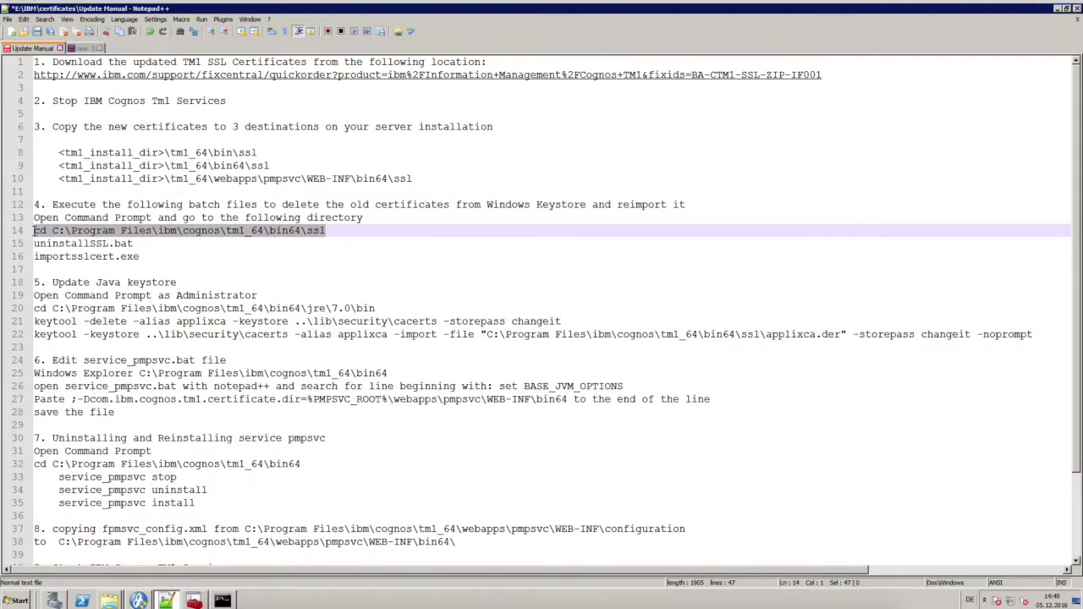
{"action": "right_click", "coordinate": [85, 235]}
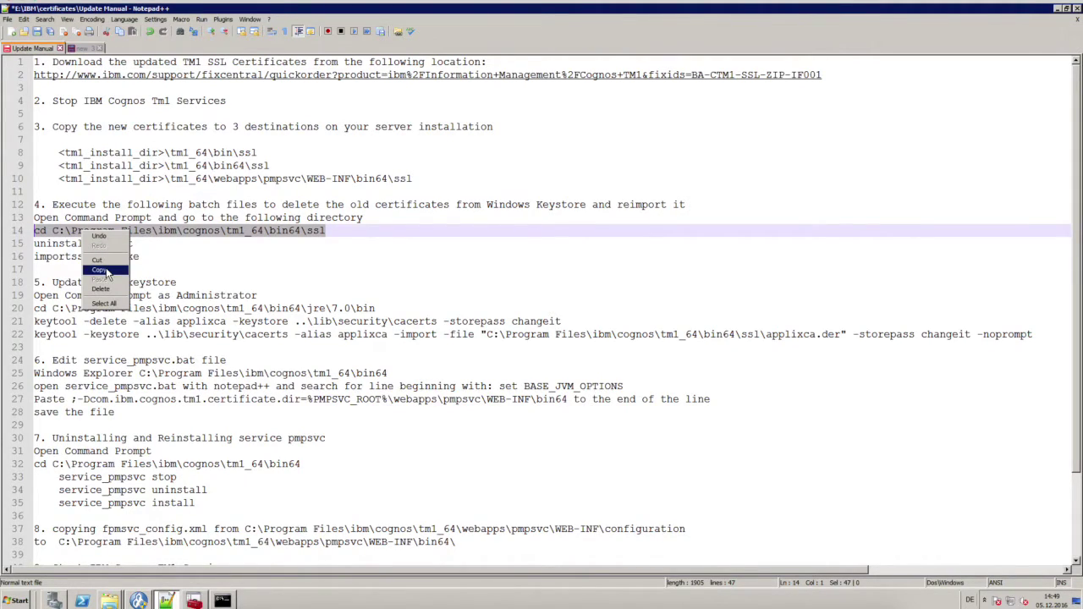
{"action": "left_click", "coordinate": [107, 267]}
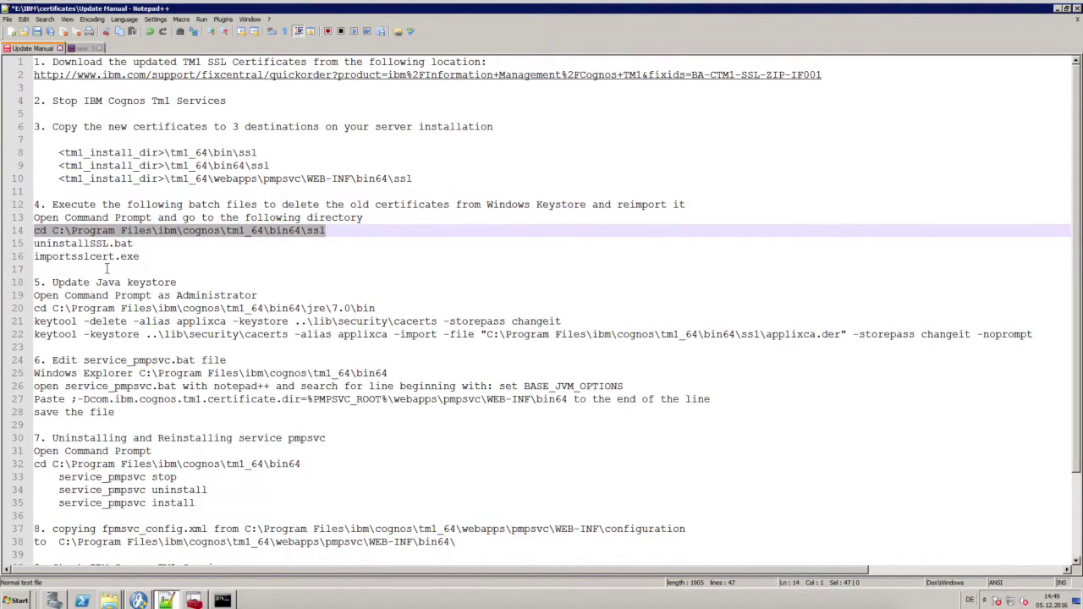
{"action": "left_click", "coordinate": [222, 600]}
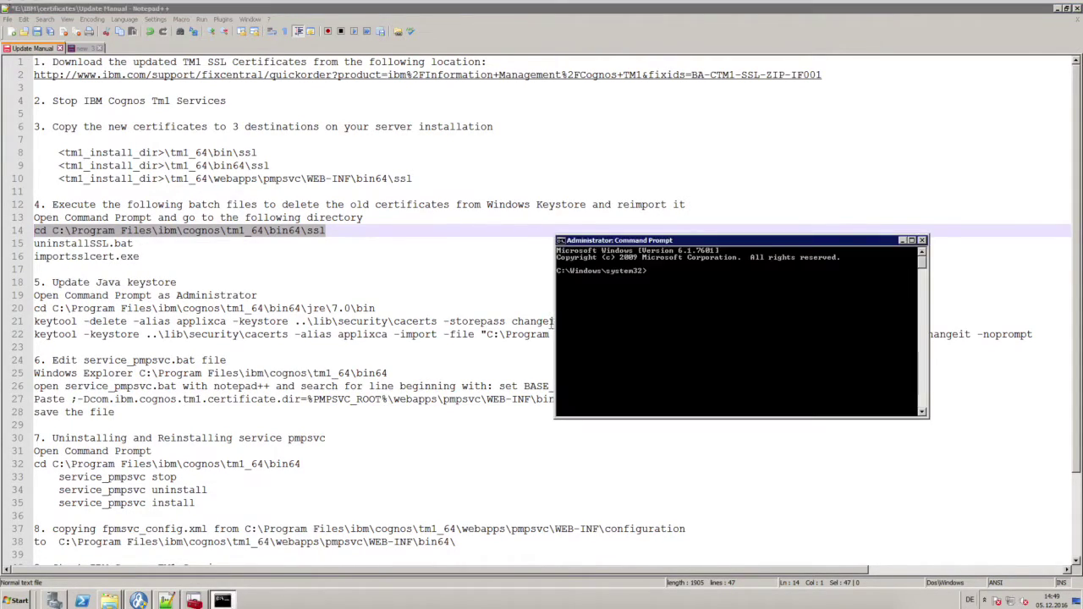
{"action": "right_click", "coordinate": [661, 276]}
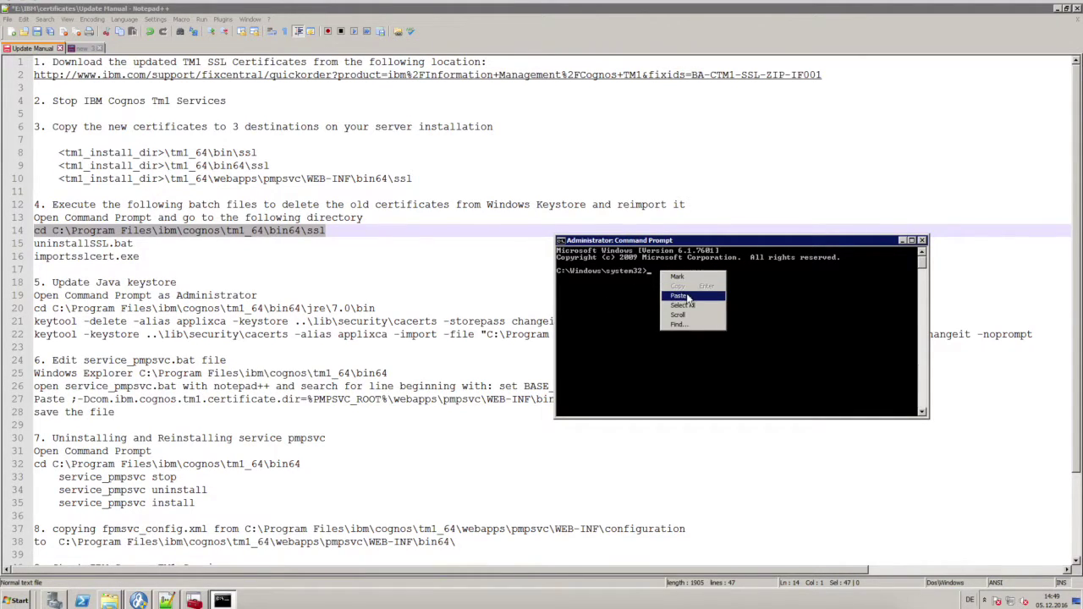
{"action": "left_click", "coordinate": [689, 296]}
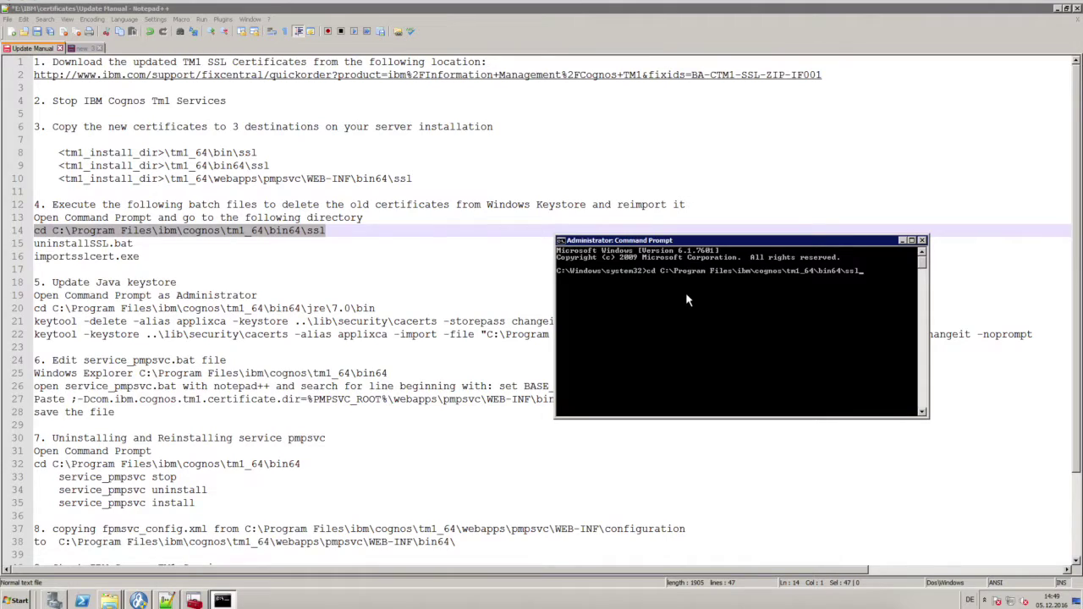
{"action": "key", "text": "Return"}
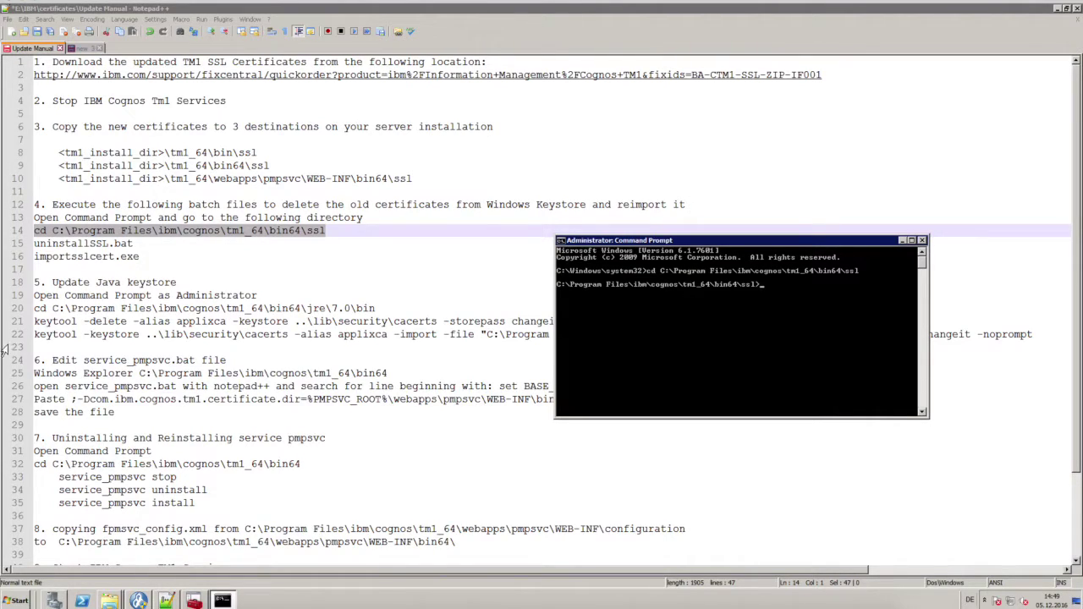
Copy uninstallSSL.bat from the manual and run it in the Command Prompt to remove the old certificates from the Windows keystore
{"action": "left_click_drag", "start_coordinate": [135, 244], "coordinate": [34, 245]}
{"action": "right_click", "coordinate": [61, 250]}
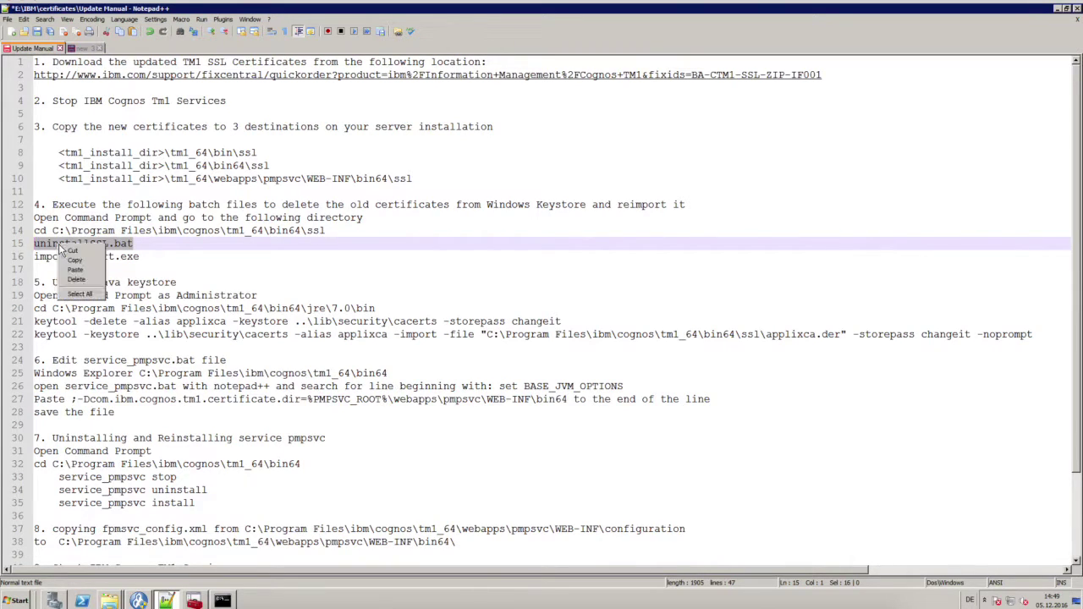
{"action": "left_click", "coordinate": [74, 286]}
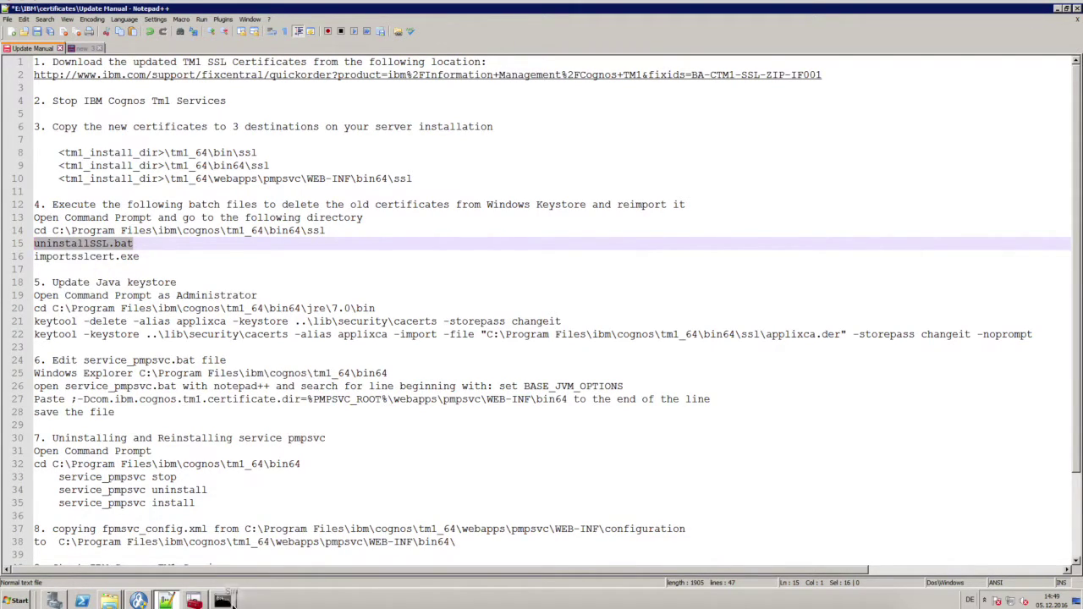
{"action": "left_click", "coordinate": [222, 600]}
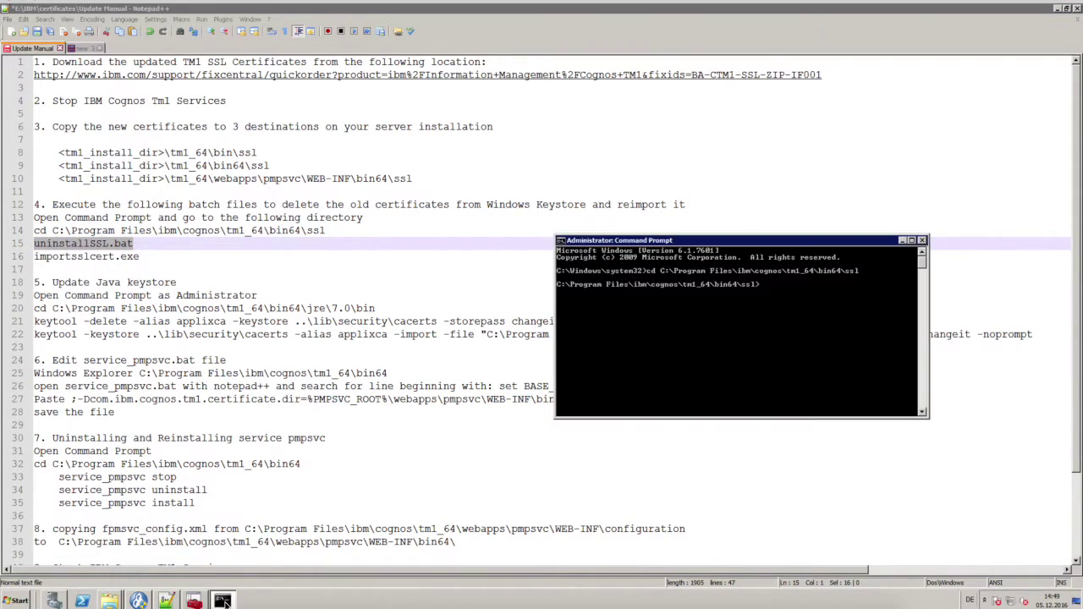
{"action": "right_click", "coordinate": [764, 288]}
{"action": "left_click", "coordinate": [781, 312]}
{"action": "key", "text": "Return"}
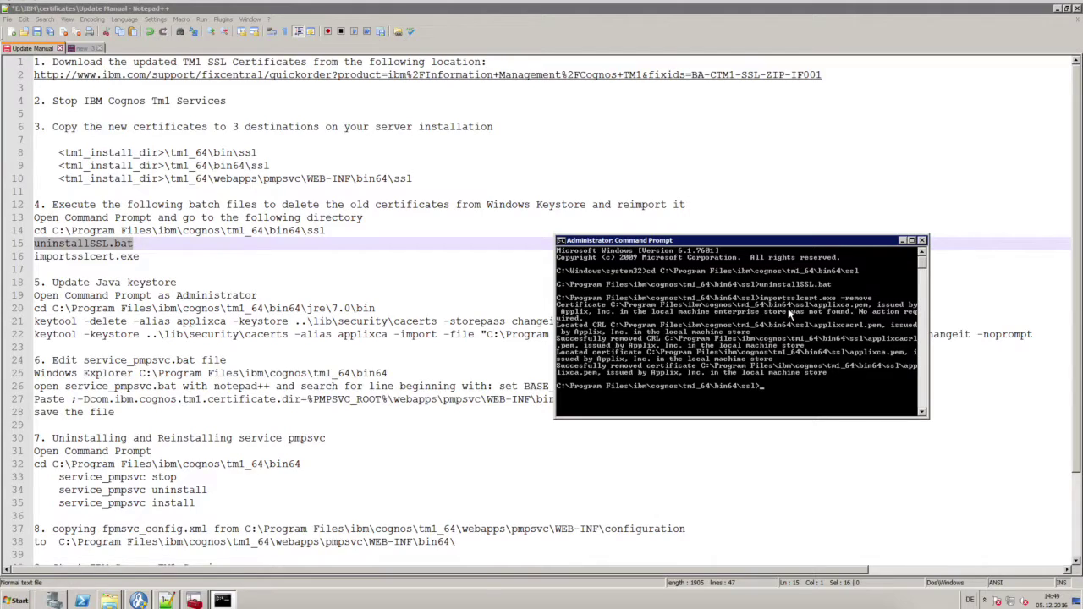
Copy importsslcert.exe from the manual and run it in the administrator Command Prompt to import the new certificates into the Windows keystore
{"action": "left_click", "coordinate": [172, 257]}
{"action": "left_click_drag", "start_coordinate": [173, 256], "coordinate": [34, 256]}
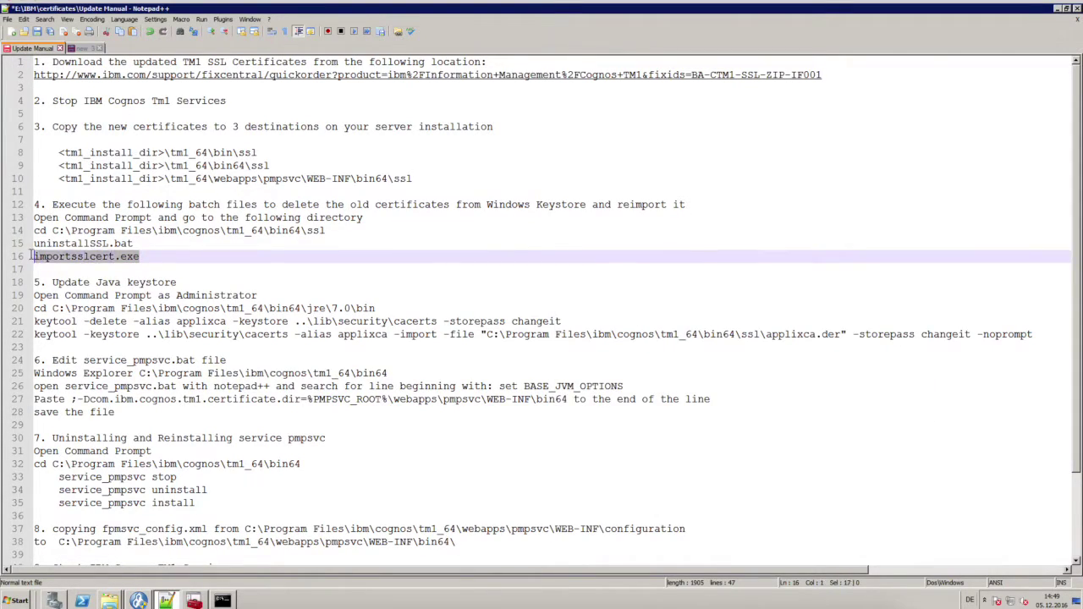
{"action": "right_click", "coordinate": [121, 265]}
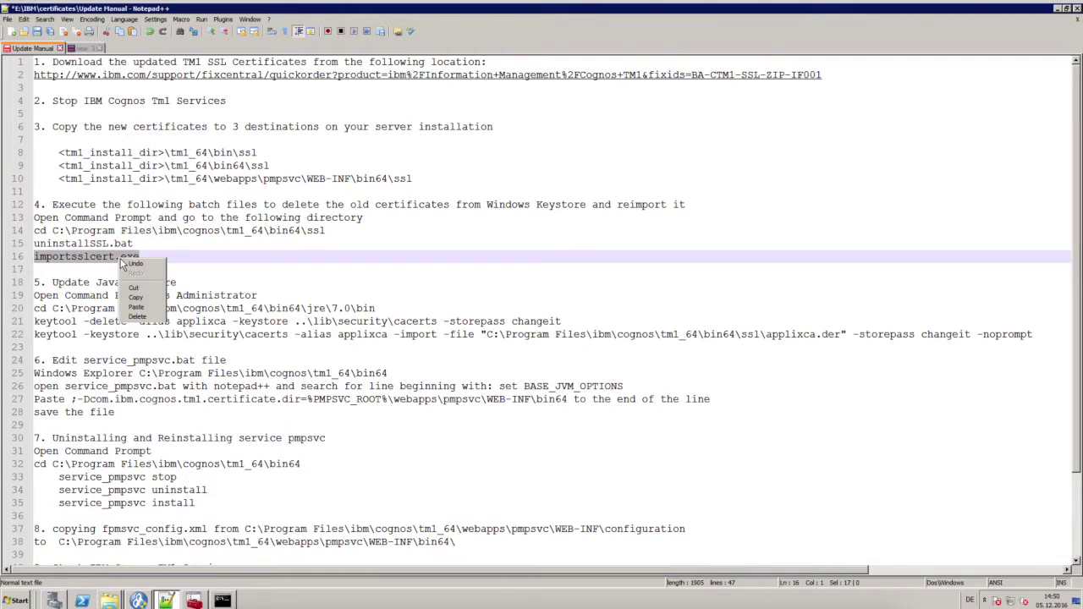
{"action": "left_click", "coordinate": [148, 296]}
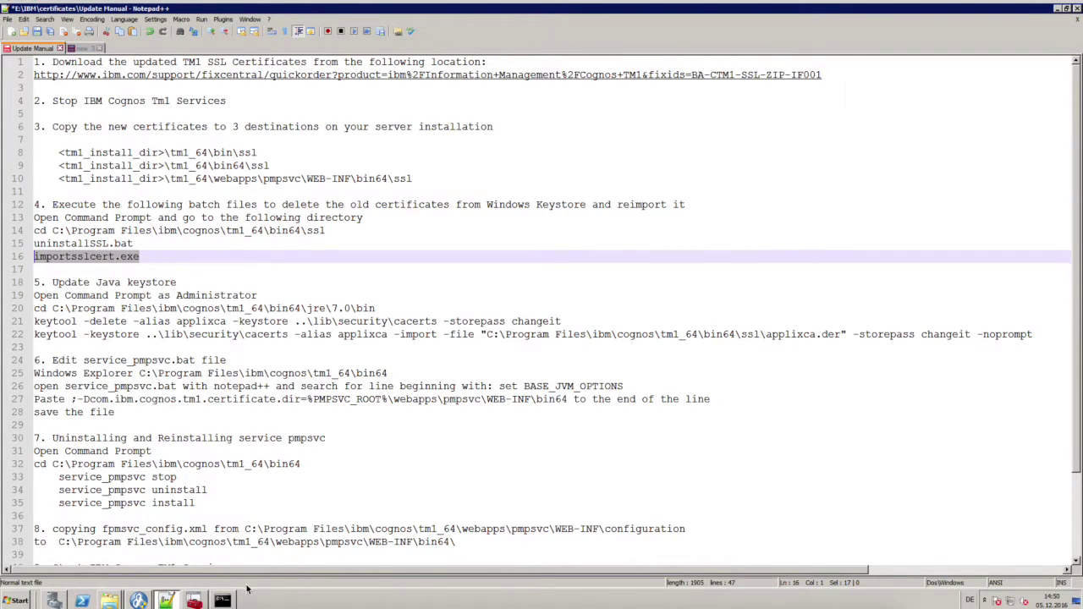
{"action": "left_click", "coordinate": [223, 601]}
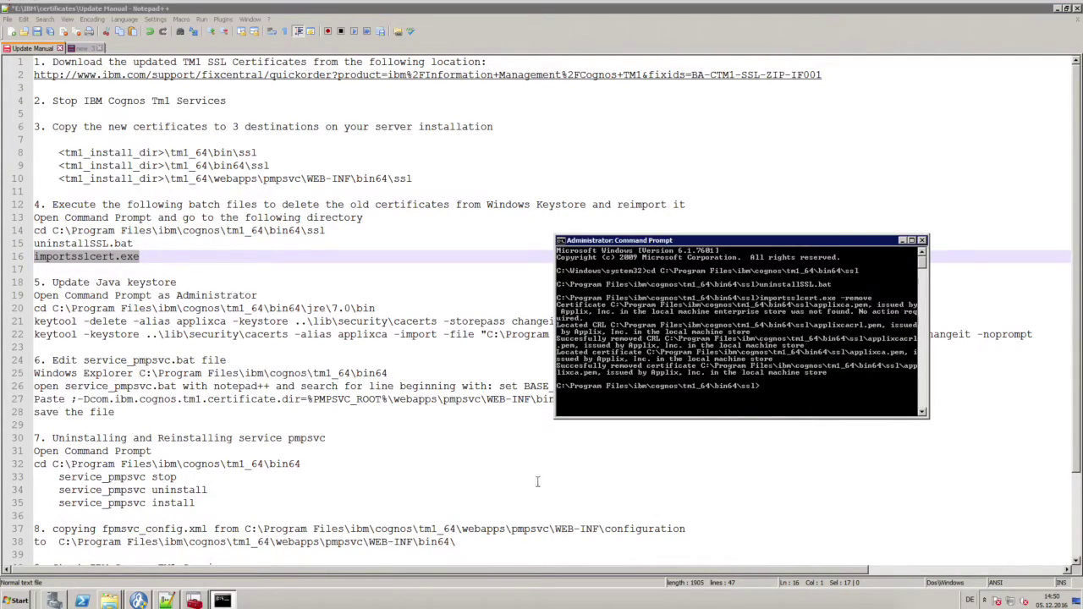
{"action": "right_click", "coordinate": [769, 391]}
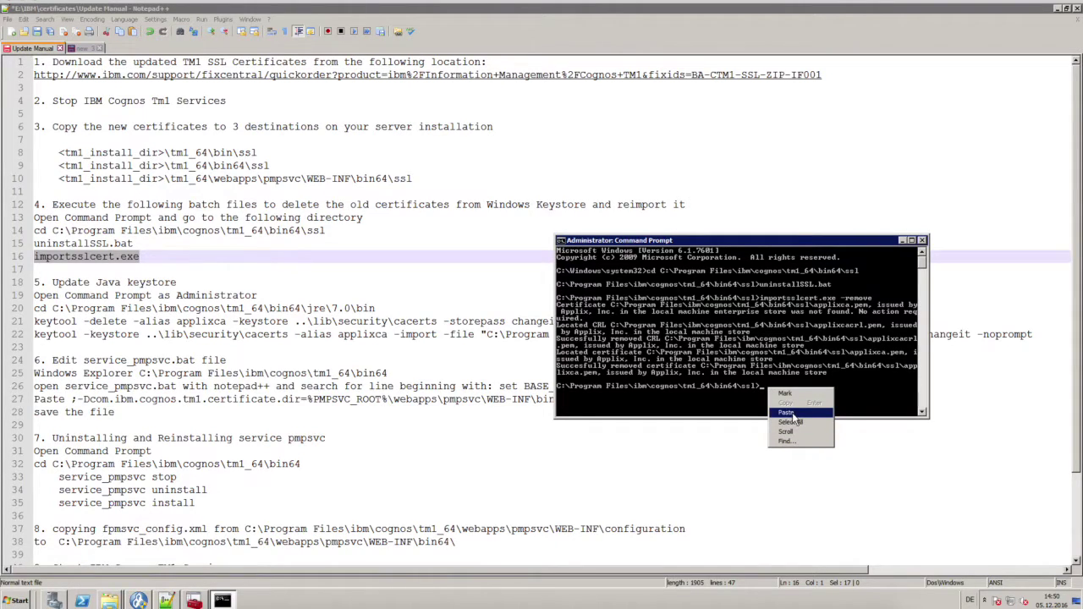
{"action": "left_click", "coordinate": [792, 413]}
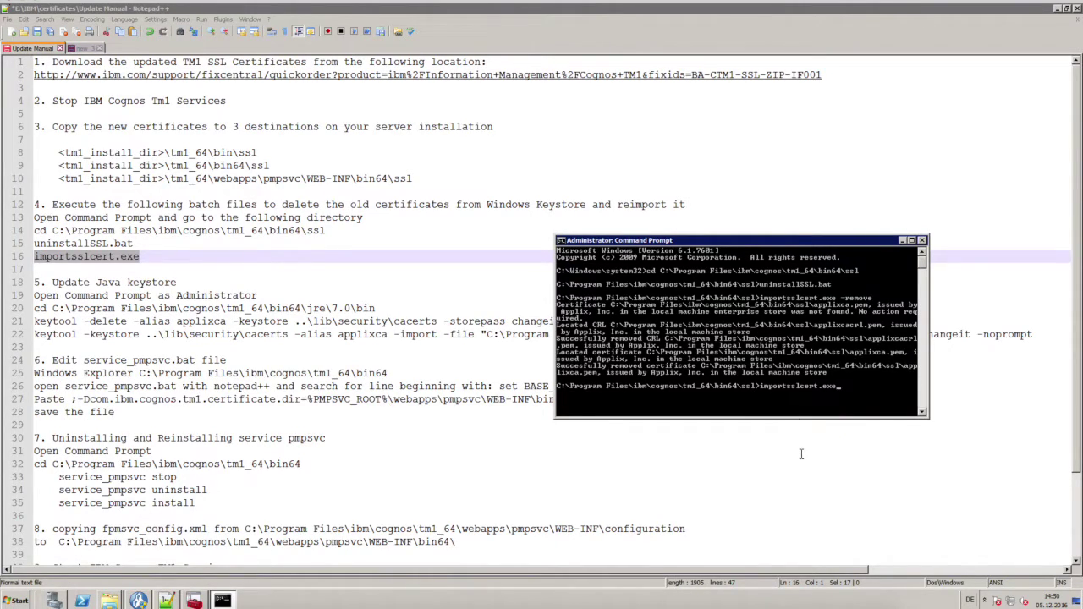
{"action": "key", "text": "Return"}
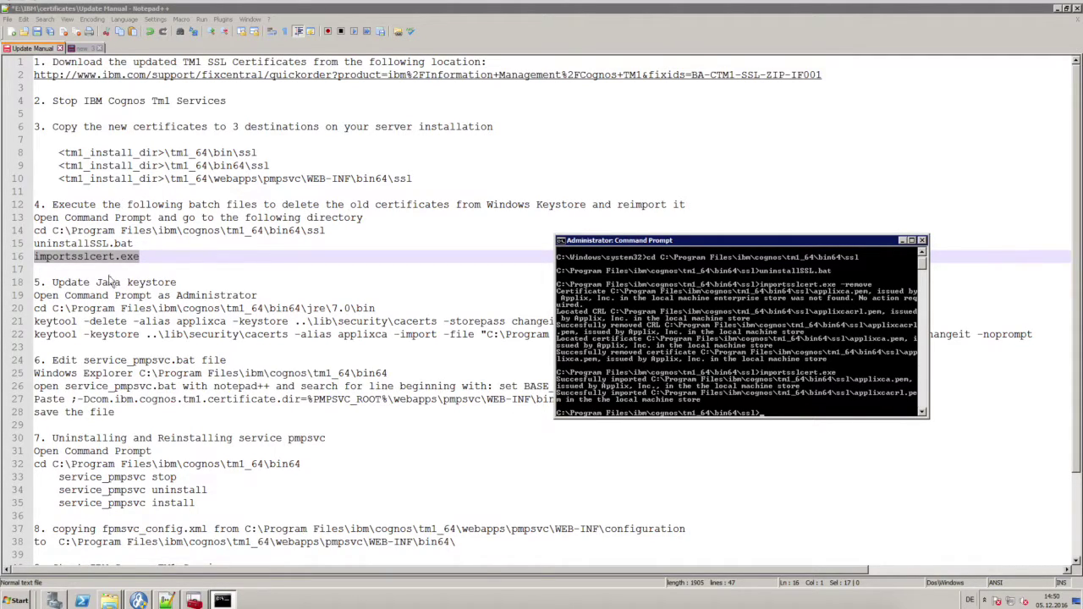
Highlight the heading "5. Update Java keystore" in the update manual
{"action": "left_click", "coordinate": [188, 282]}
{"action": "key", "text": "shift+Left"}
{"action": "key", "text": "shift+Left"}
{"action": "key", "text": "shift+Left"}
{"action": "key", "text": "shift+Left"}
{"action": "key", "text": "shift+Left"}
{"action": "key", "text": "shift+Left"}
{"action": "key", "text": "shift+Left"}
{"action": "key", "text": "shift+Left"}
{"action": "key", "text": "shift+Left"}
{"action": "key", "text": "shift+Left"}
{"action": "key", "text": "shift+Left"}
{"action": "key", "text": "shift+Left"}
{"action": "key", "text": "shift+Left"}
{"action": "key", "text": "shift+Left"}
{"action": "key", "text": "shift+Left"}
{"action": "key", "text": "shift+Left"}
{"action": "key", "text": "shift+Left"}
{"action": "key", "text": "shift+Left"}
{"action": "key", "text": "shift+Left"}
{"action": "key", "text": "shift+Left"}
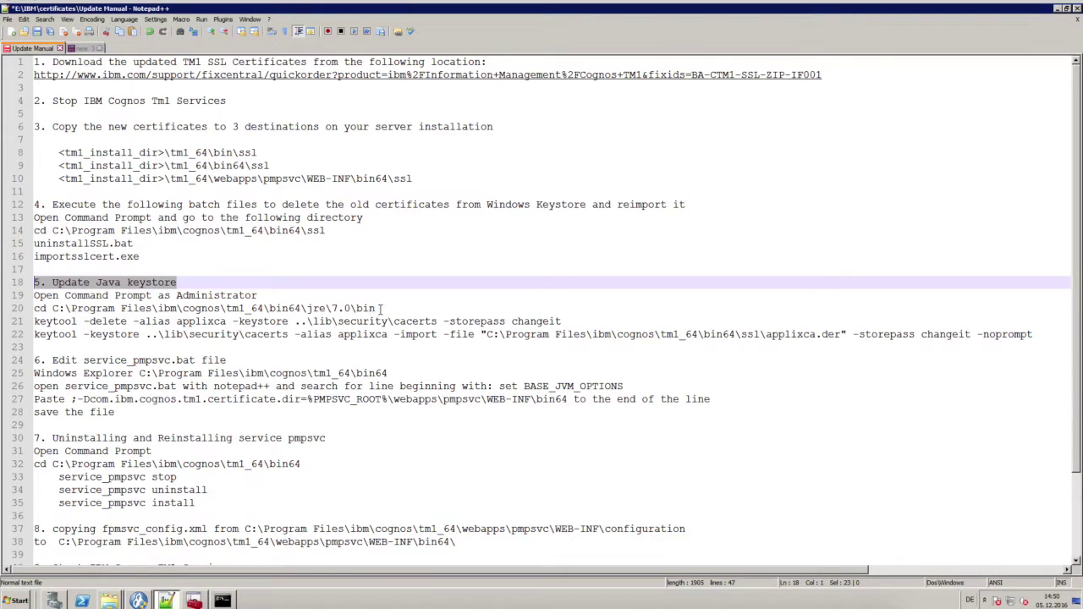
Copy the command cd C:\Program Files\ibm\cognos\tm1_64\bin64\jre\7.0\bin from the manual and run it in the Command Prompt
{"action": "left_click_drag", "start_coordinate": [377, 309], "coordinate": [32, 309]}
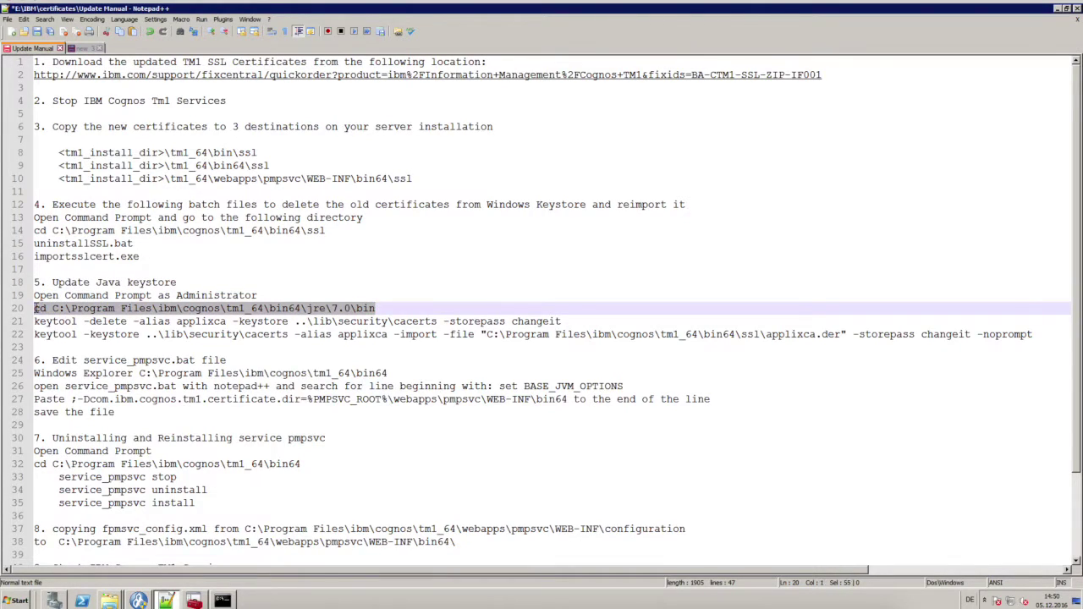
{"action": "right_click", "coordinate": [157, 311]}
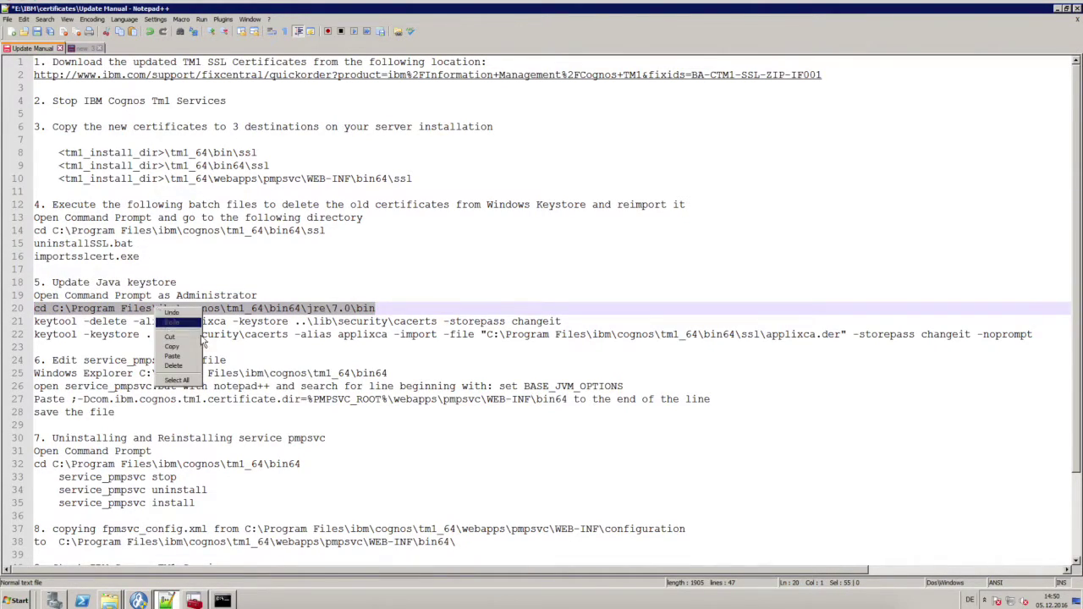
{"action": "left_click", "coordinate": [197, 347]}
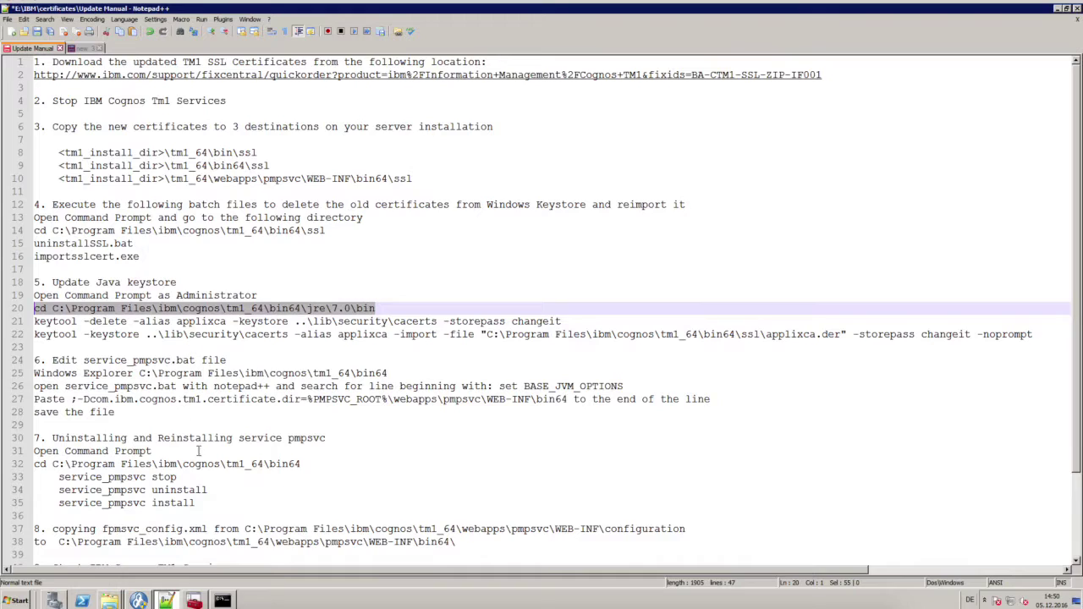
{"action": "left_click", "coordinate": [222, 601]}
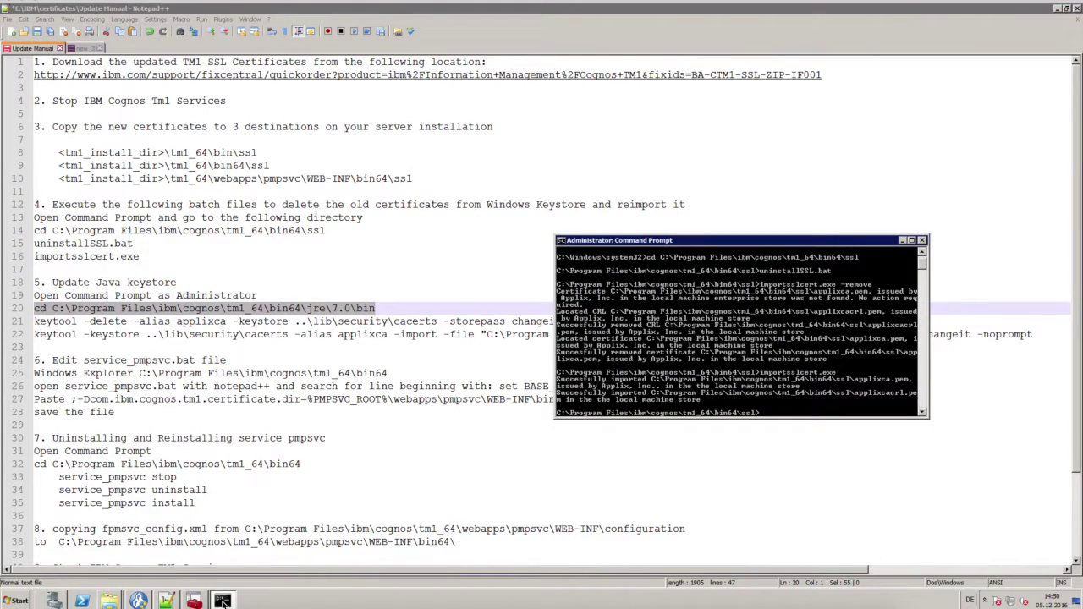
{"action": "right_click", "coordinate": [776, 414]}
{"action": "left_click", "coordinate": [792, 435]}
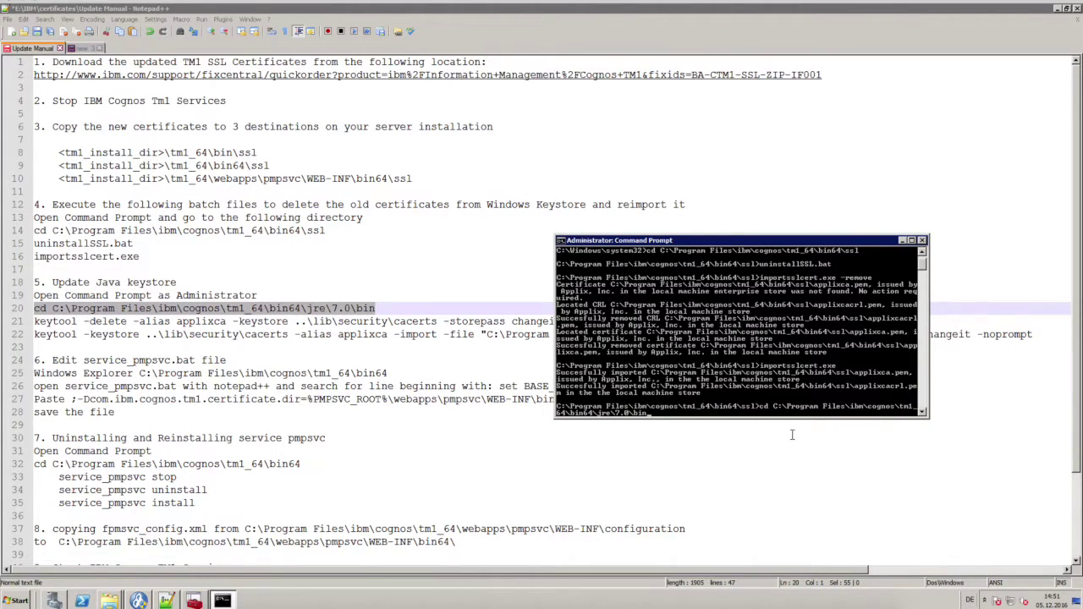
{"action": "key", "text": "Return"}
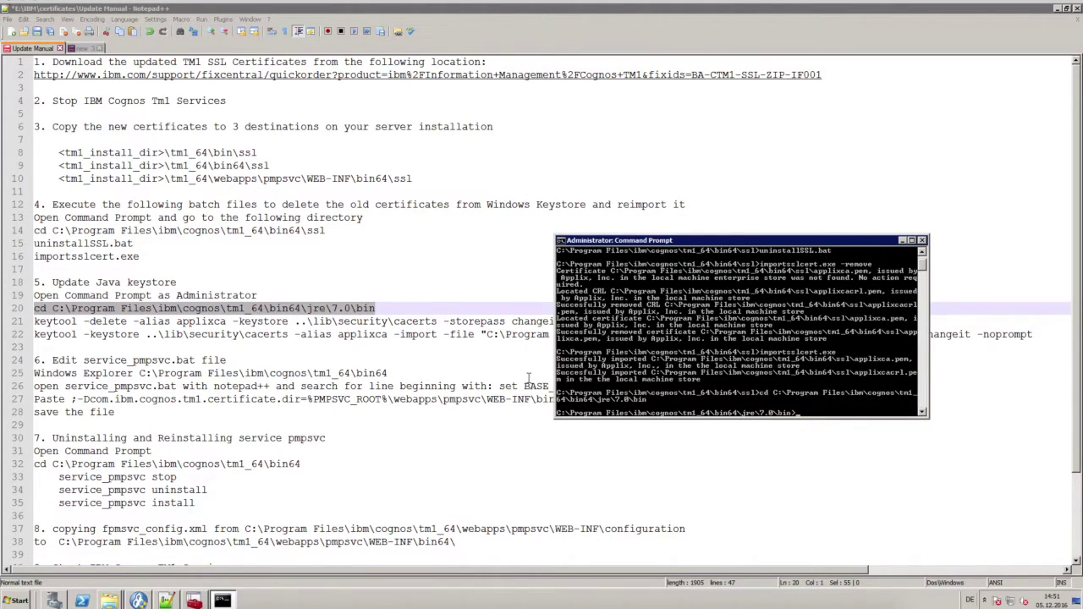
Copy the full keytool -delete command, including its keystore password, from the manual and run it to remove alias applixca from ..\lib\security\cacerts
{"action": "left_click", "coordinate": [403, 323]}
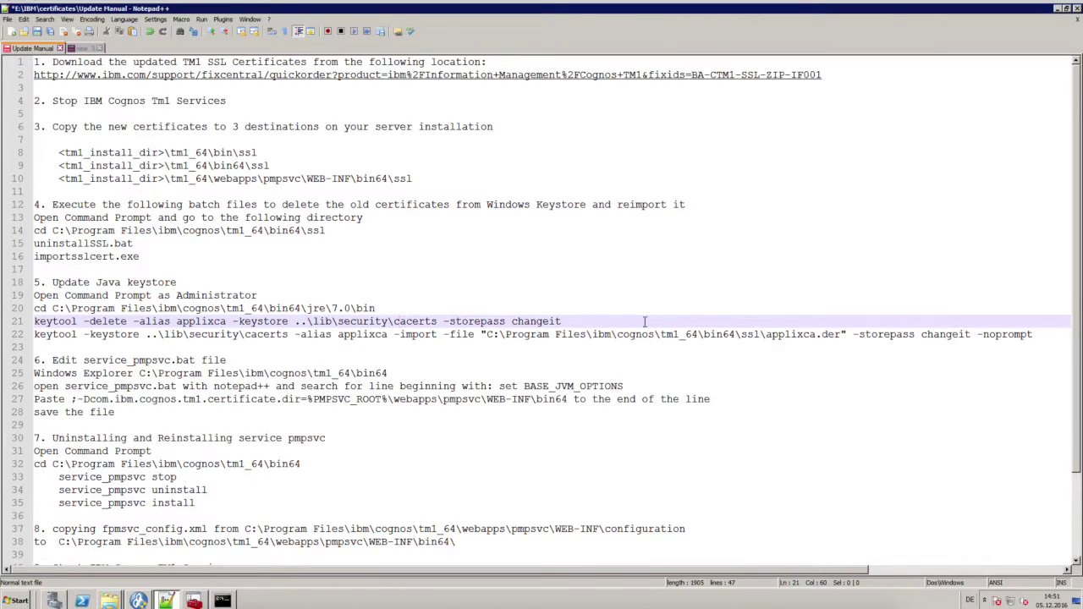
{"action": "left_click_drag", "start_coordinate": [567, 321], "coordinate": [32, 321]}
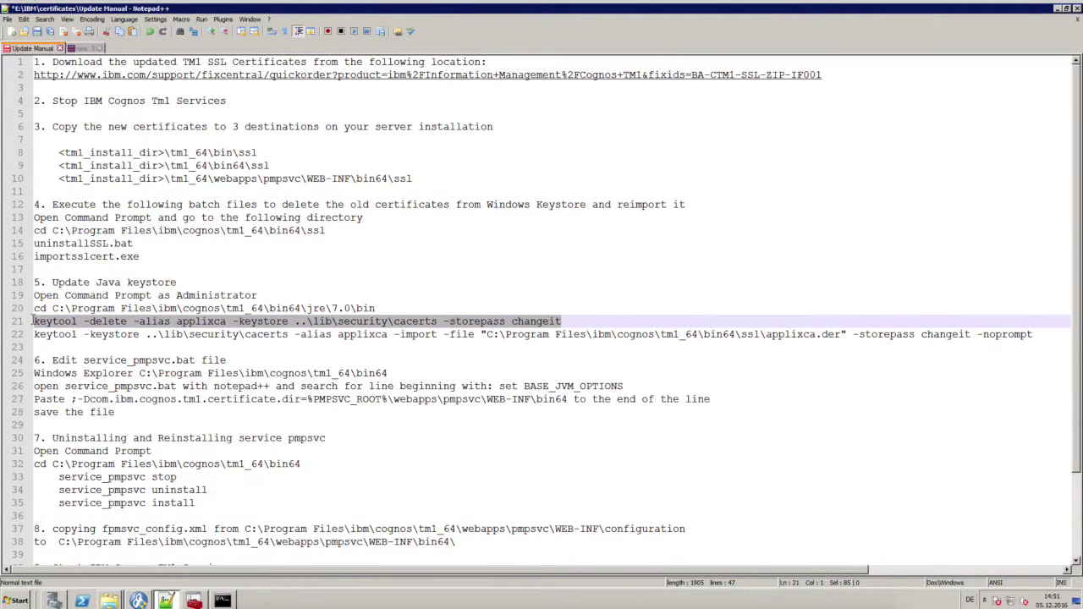
{"action": "right_click", "coordinate": [307, 325]}
{"action": "left_click", "coordinate": [328, 360]}
{"action": "left_click", "coordinate": [223, 601]}
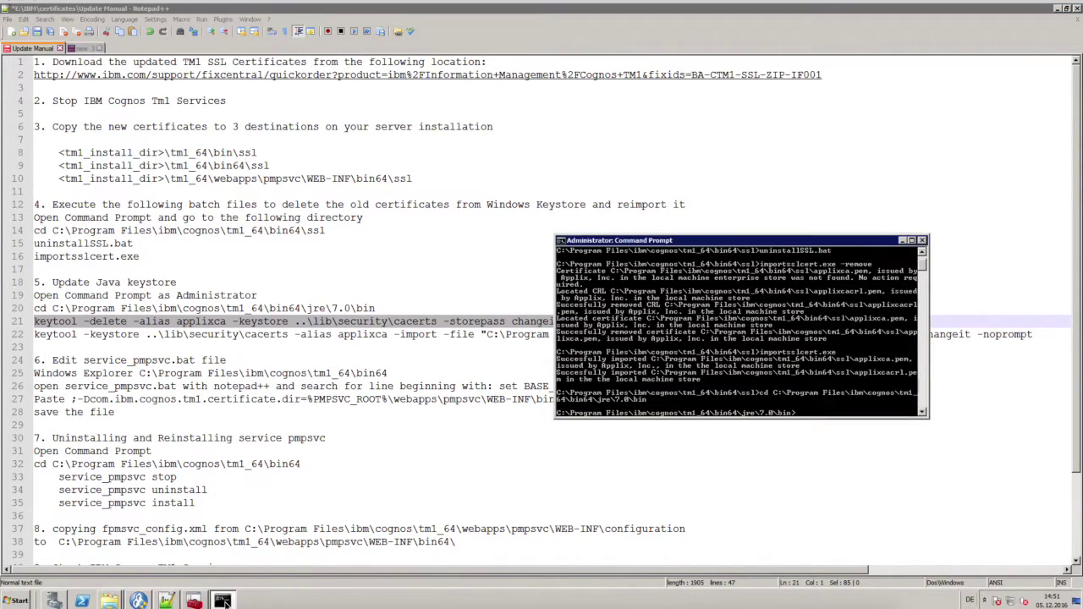
{"action": "right_click", "coordinate": [808, 418]}
{"action": "left_click", "coordinate": [838, 436]}
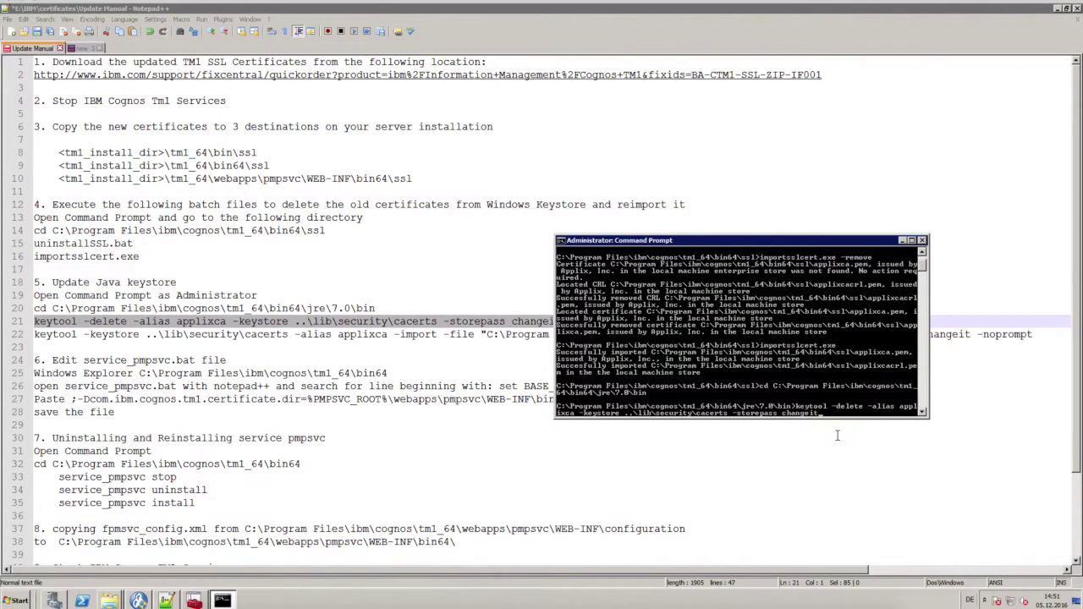
{"action": "key", "text": "Return"}
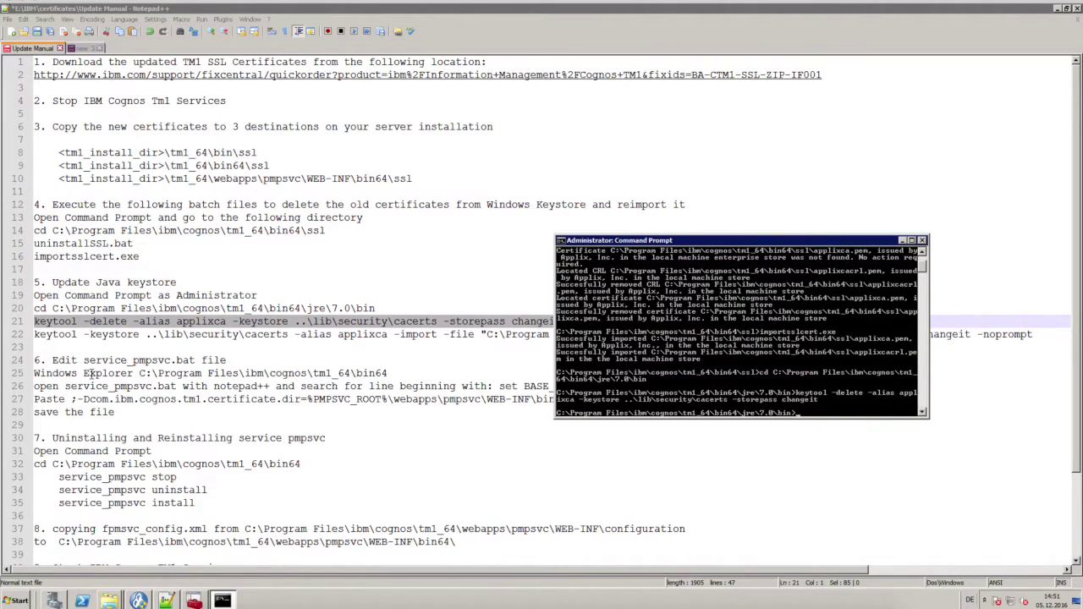
Copy the full keytool -import command, including its keystore password, from the manual and run it to import applixca.der as alias applixca
{"action": "left_click", "coordinate": [408, 364]}
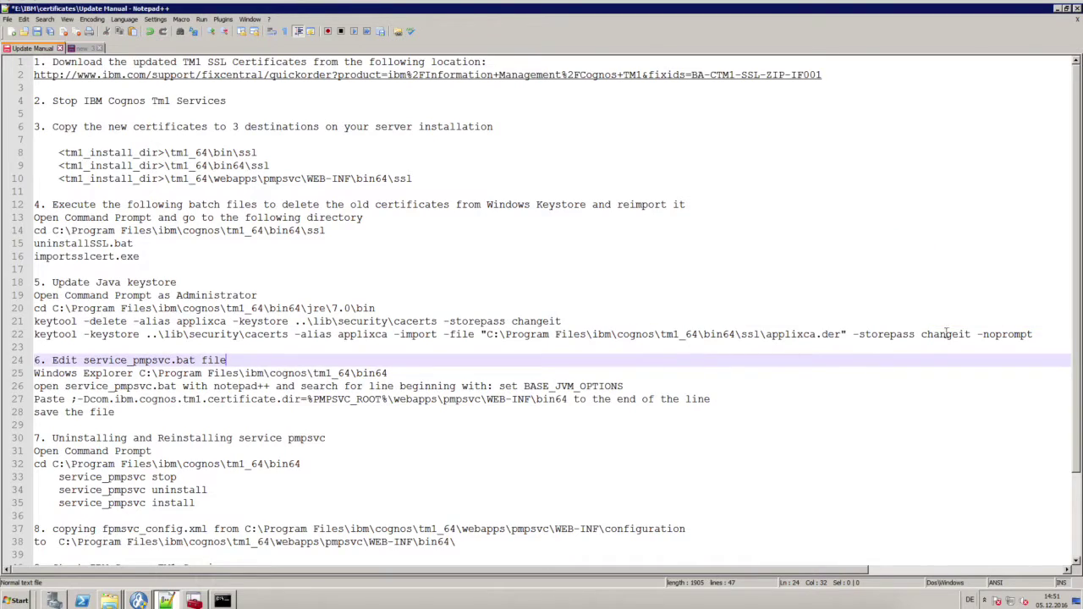
{"action": "left_click_drag", "start_coordinate": [1041, 335], "coordinate": [34, 334]}
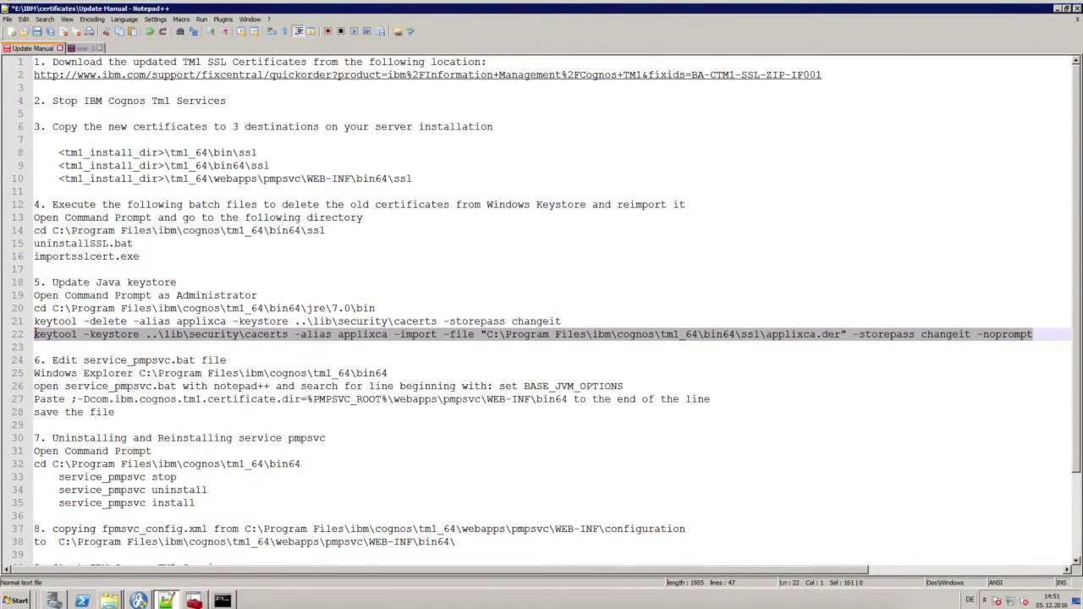
{"action": "right_click", "coordinate": [471, 338]}
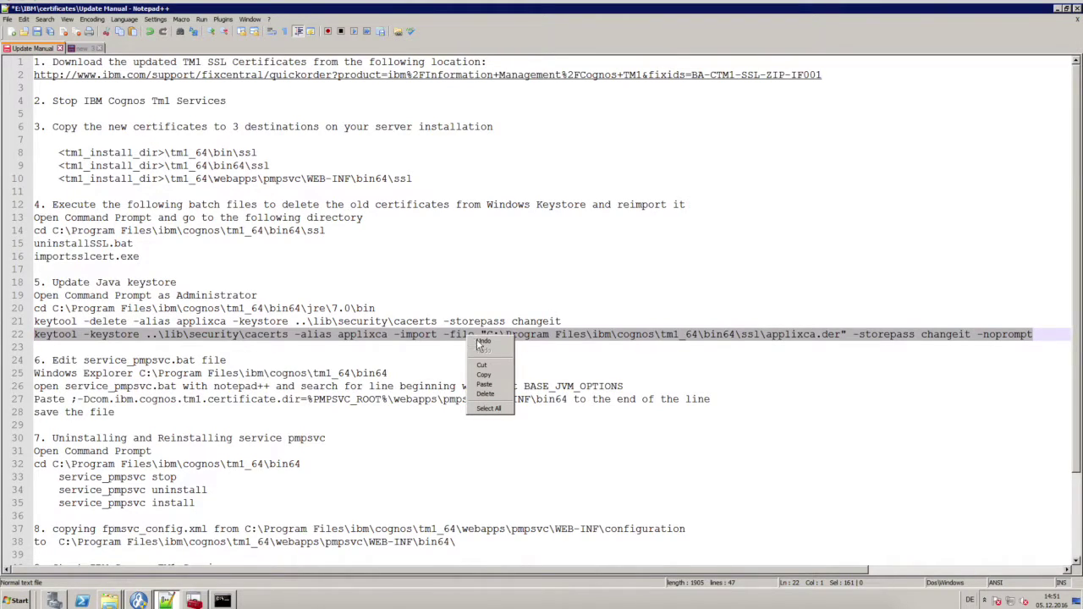
{"action": "key", "text": "Escape"}
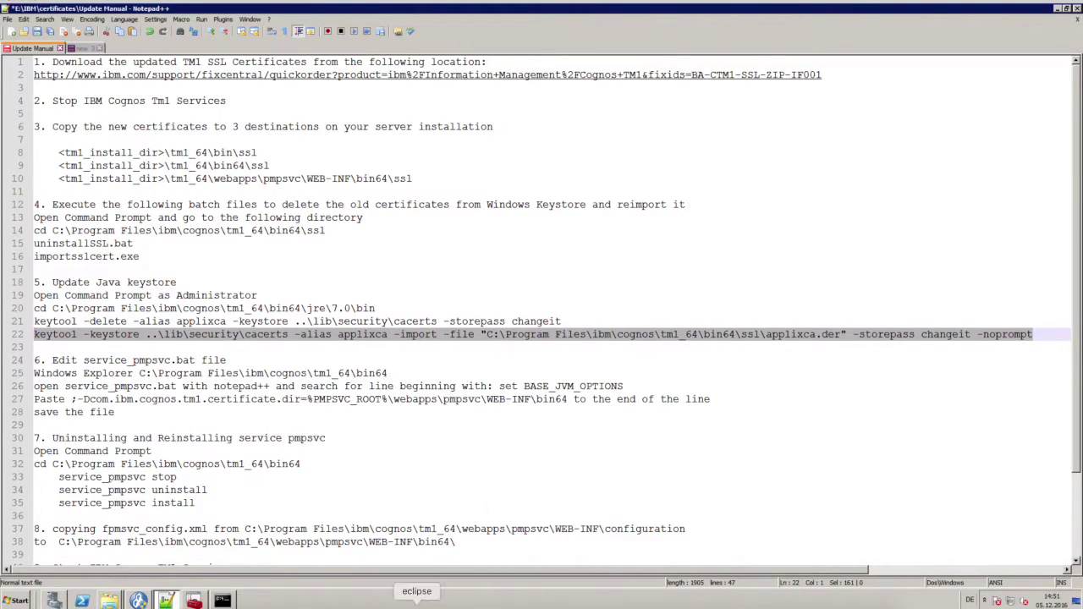
{"action": "left_click", "coordinate": [222, 602]}
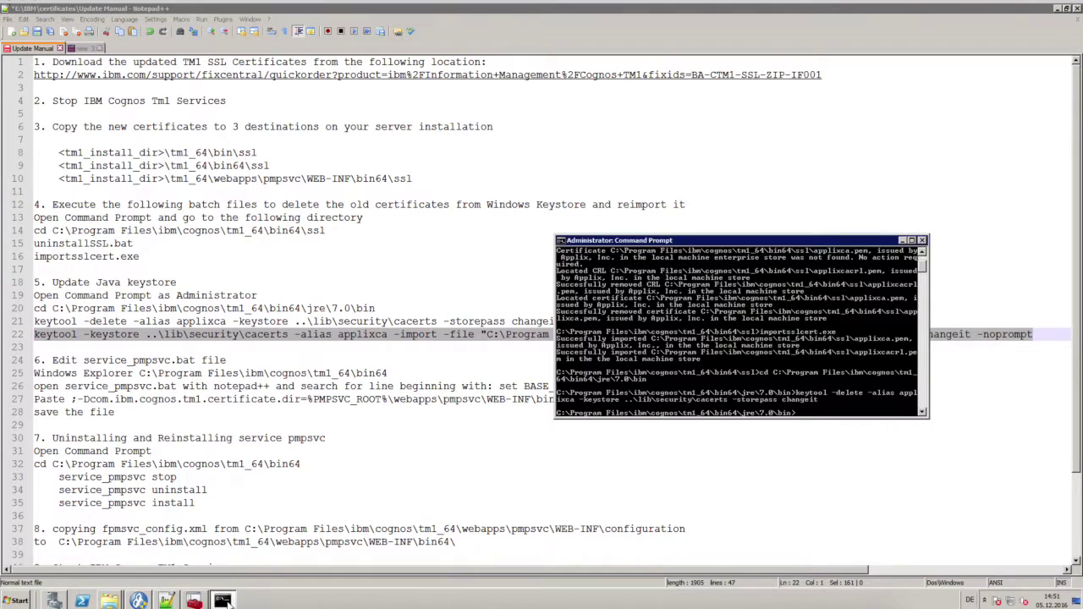
{"action": "right_click", "coordinate": [811, 416]}
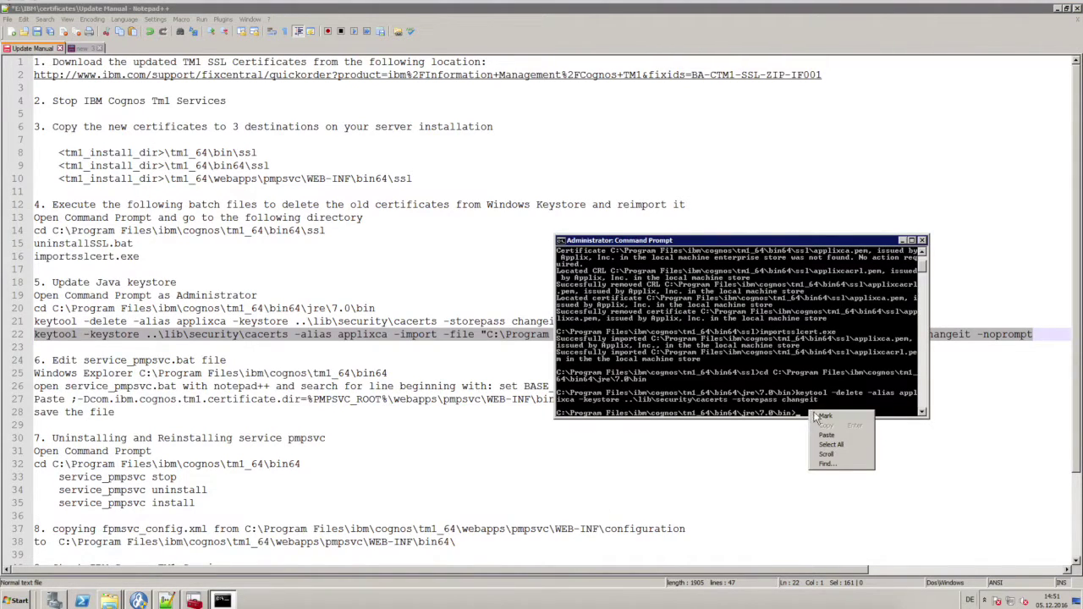
{"action": "left_click", "coordinate": [843, 434]}
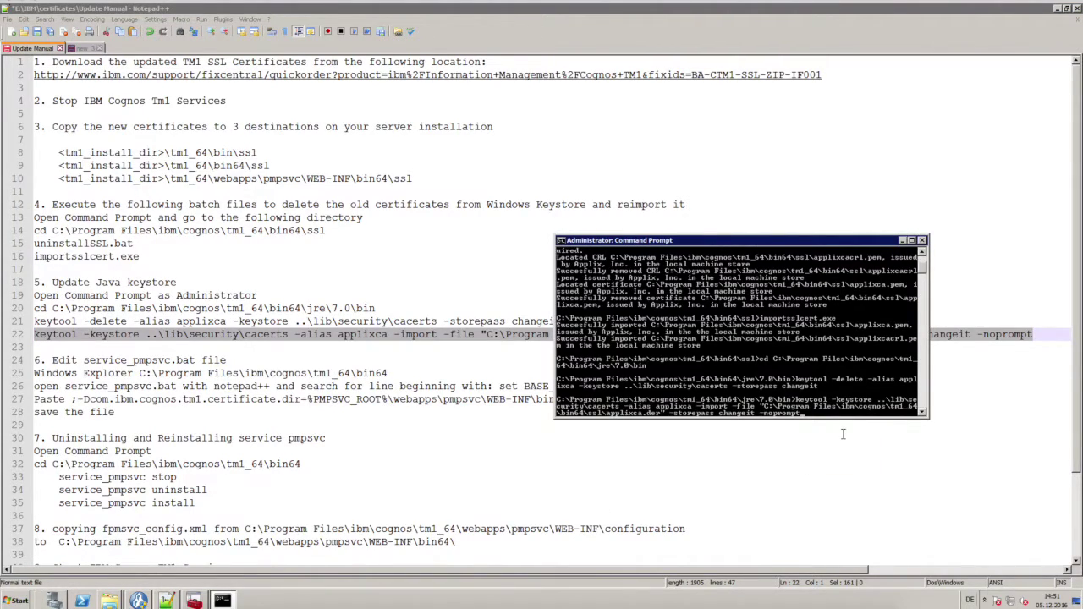
{"action": "key", "text": "Return"}
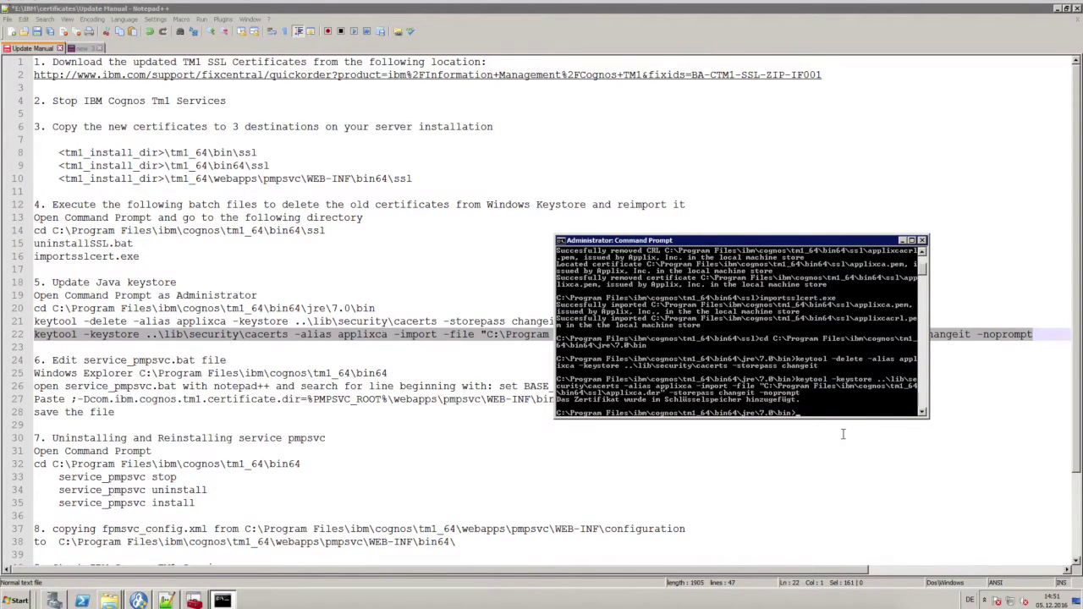
Copy the path C:\Program Files\ibm\cognos\tm1_64\bin64 from step 6 of the manual and open that folder in the existing Windows Explorer window
{"action": "left_click", "coordinate": [406, 465]}
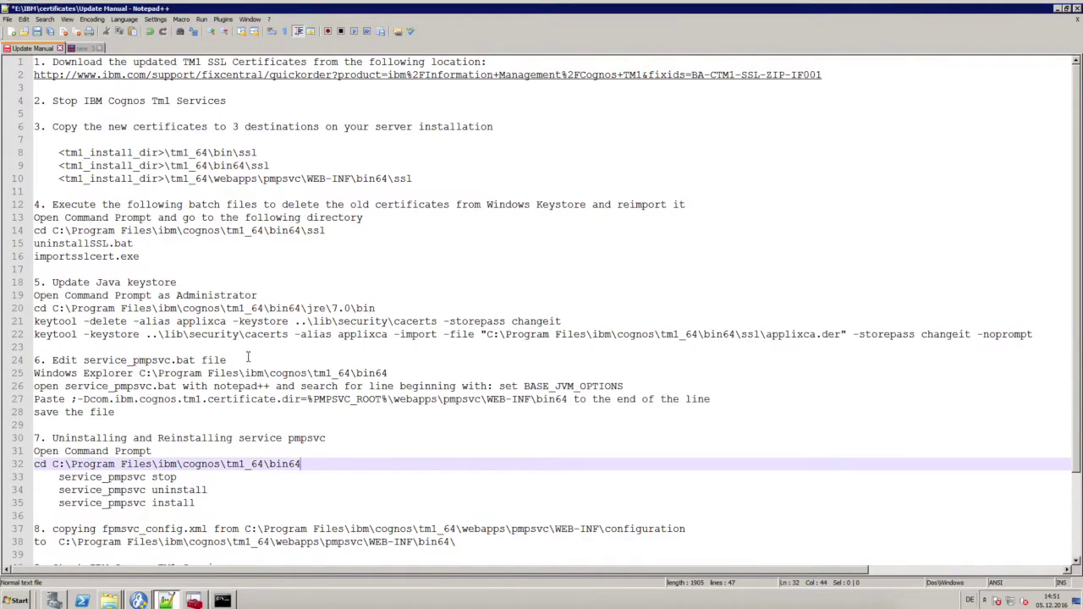
{"action": "left_click_drag", "start_coordinate": [248, 357], "coordinate": [30, 361]}
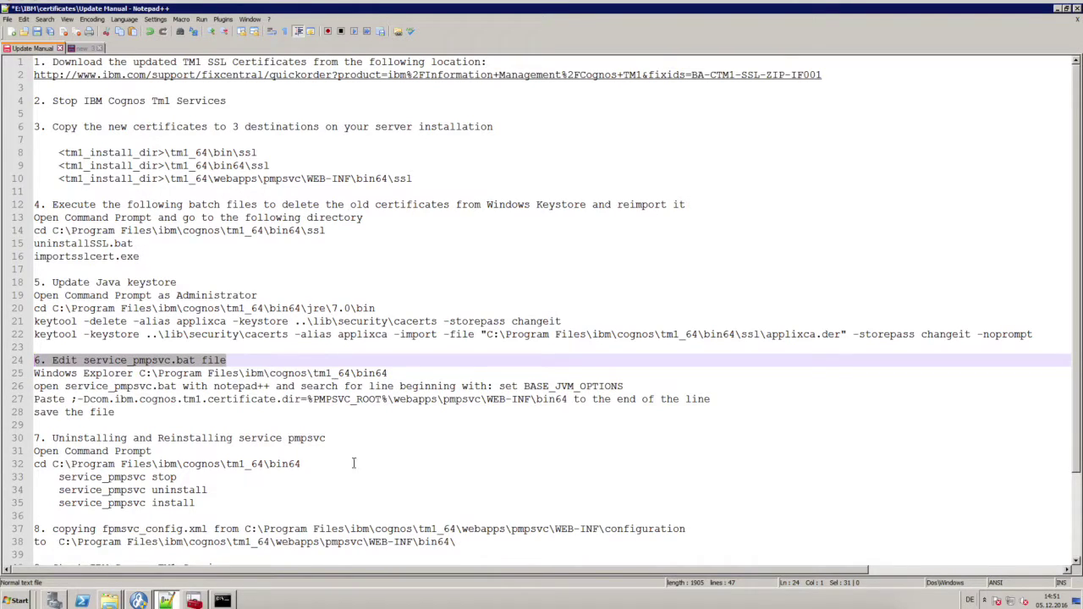
{"action": "left_click", "coordinate": [400, 373]}
{"action": "left_click_drag", "start_coordinate": [340, 373], "coordinate": [138, 375]}
{"action": "right_click", "coordinate": [159, 377]}
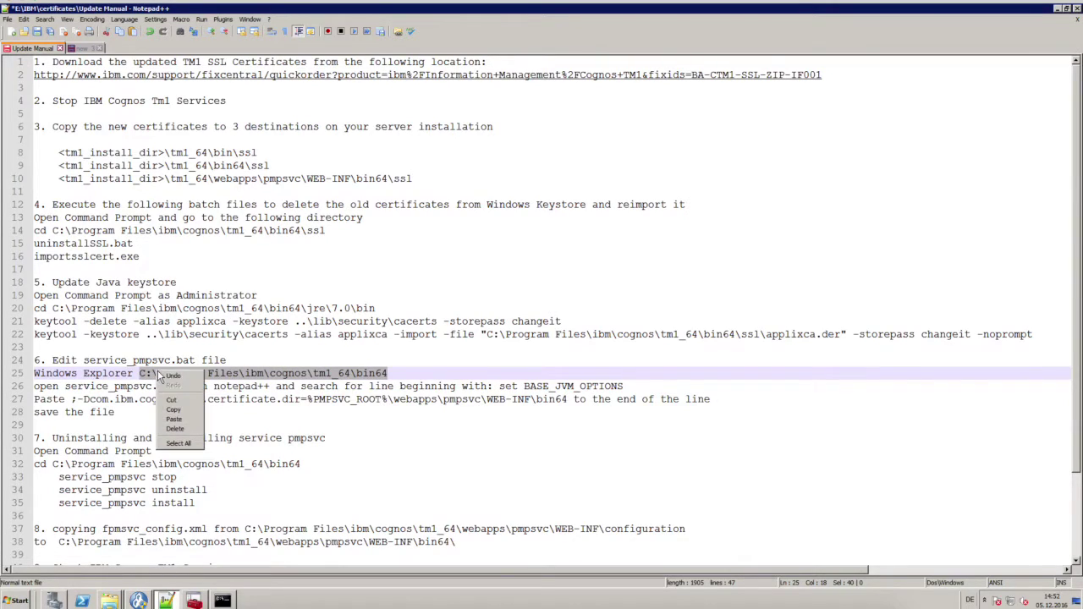
{"action": "left_click", "coordinate": [176, 398]}
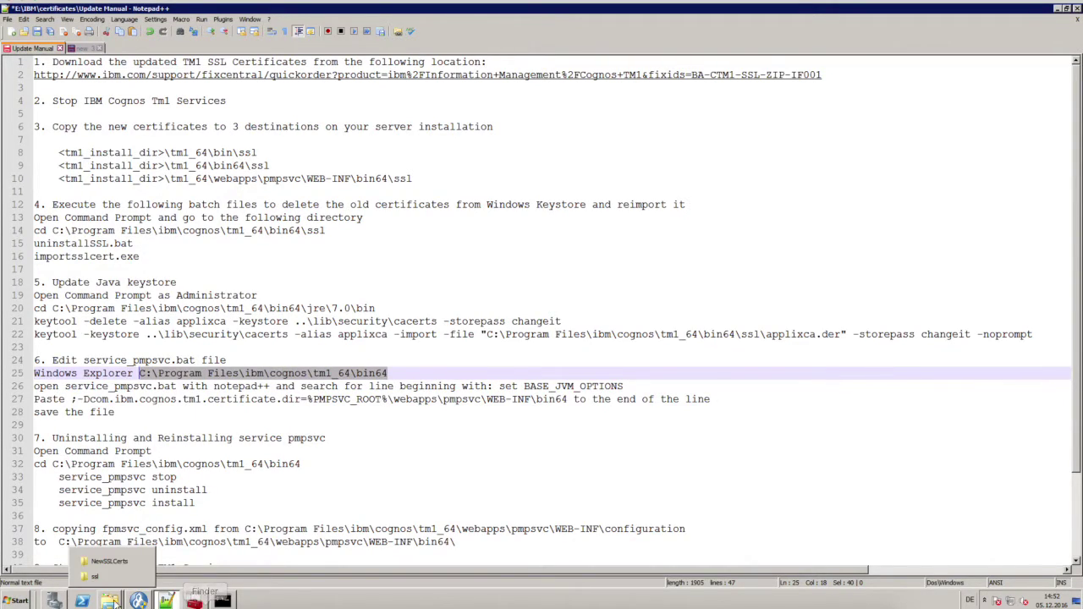
{"action": "left_click", "coordinate": [102, 578]}
{"action": "left_click", "coordinate": [695, 45]}
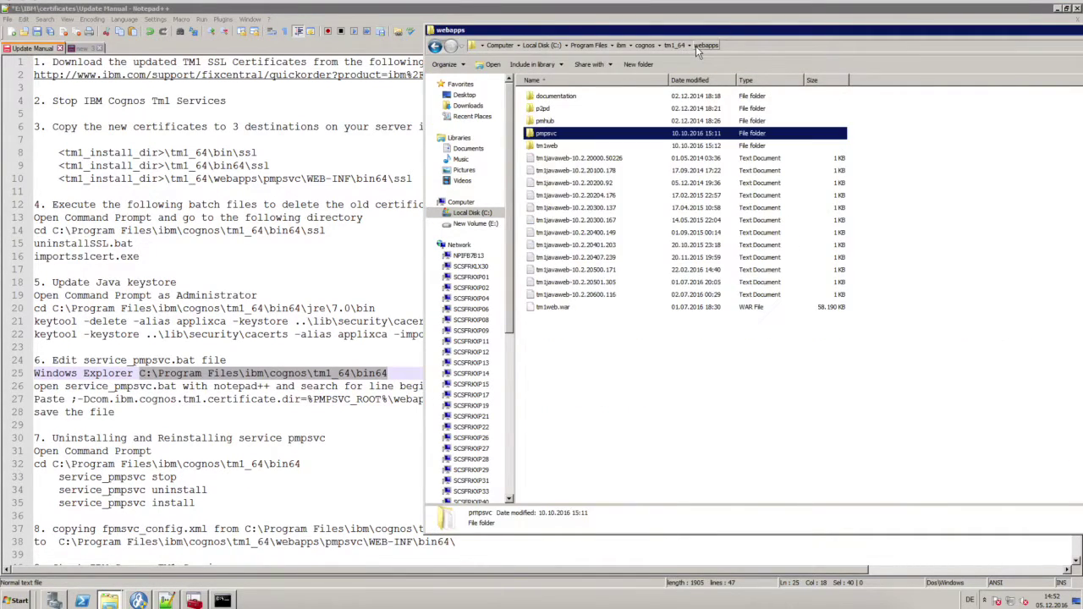
{"action": "left_click", "coordinate": [748, 46]}
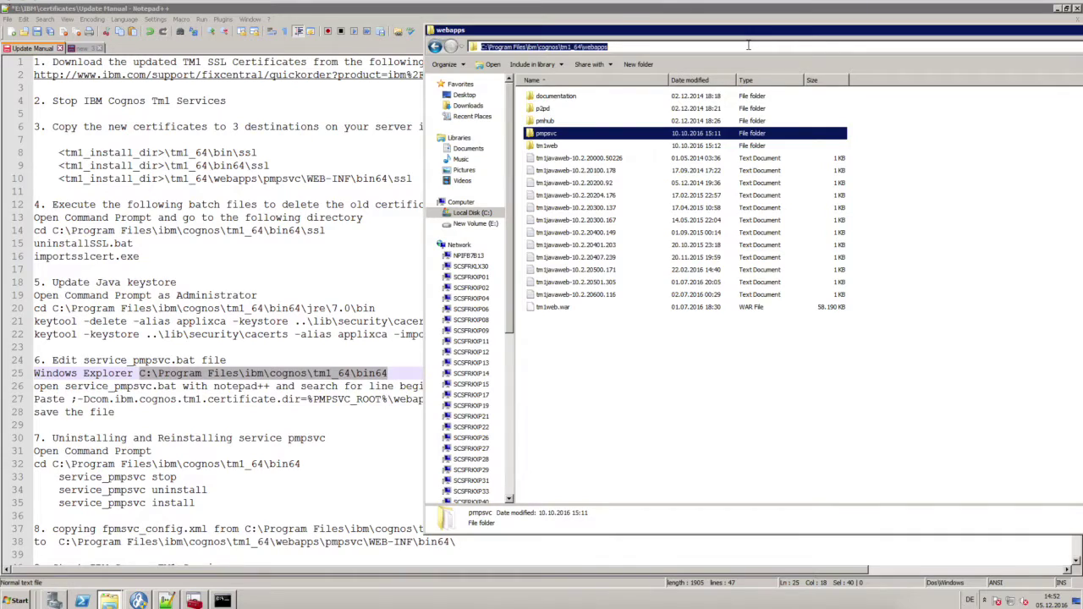
{"action": "key", "text": "ctrl+v"}
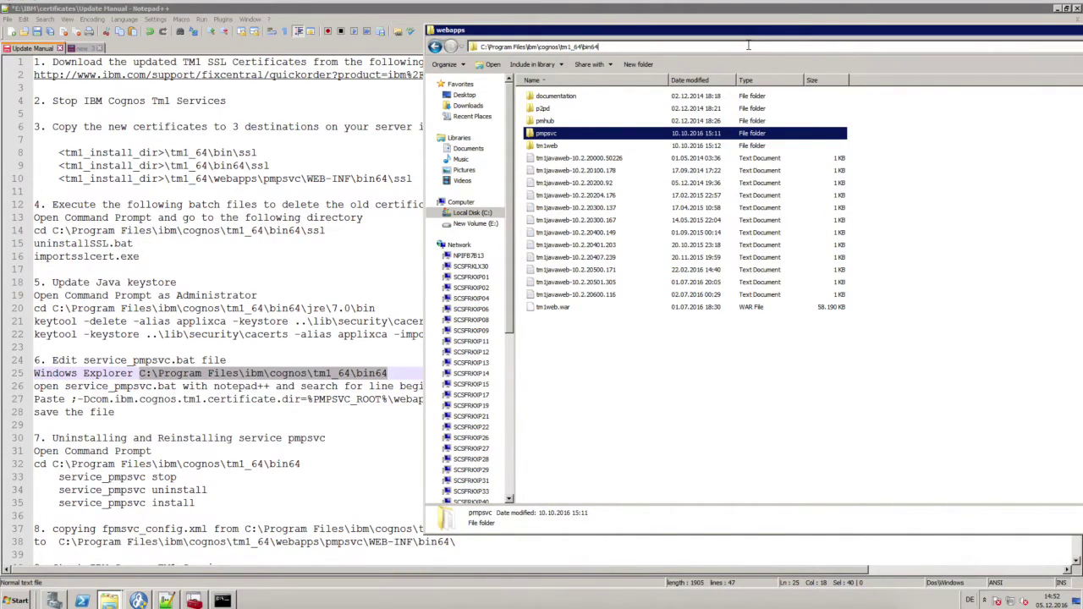
{"action": "key", "text": "Return"}
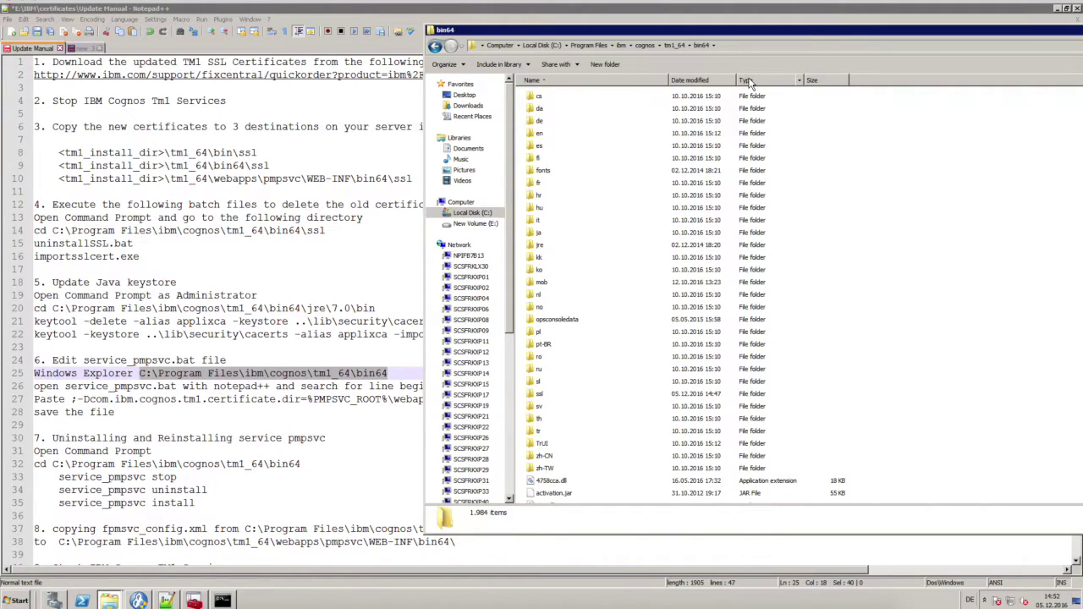
Find service_pmpsvc.bat in the open bin64 folder window, as step 6 of the manual instructs, and open it for editing in Notepad++
{"action": "left_click", "coordinate": [362, 435]}
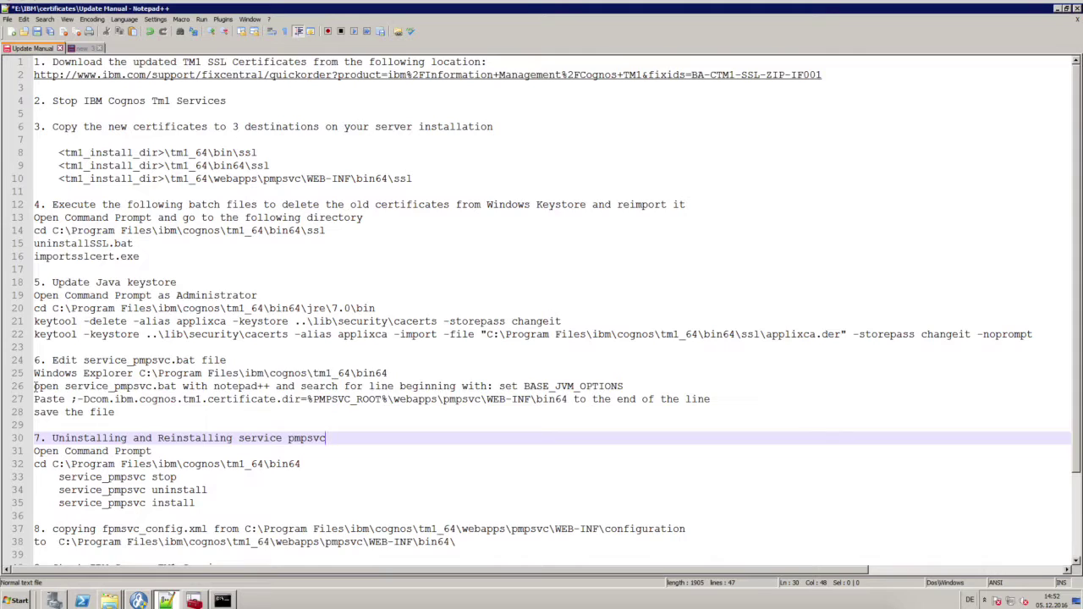
{"action": "left_click_drag", "start_coordinate": [35, 386], "coordinate": [637, 386]}
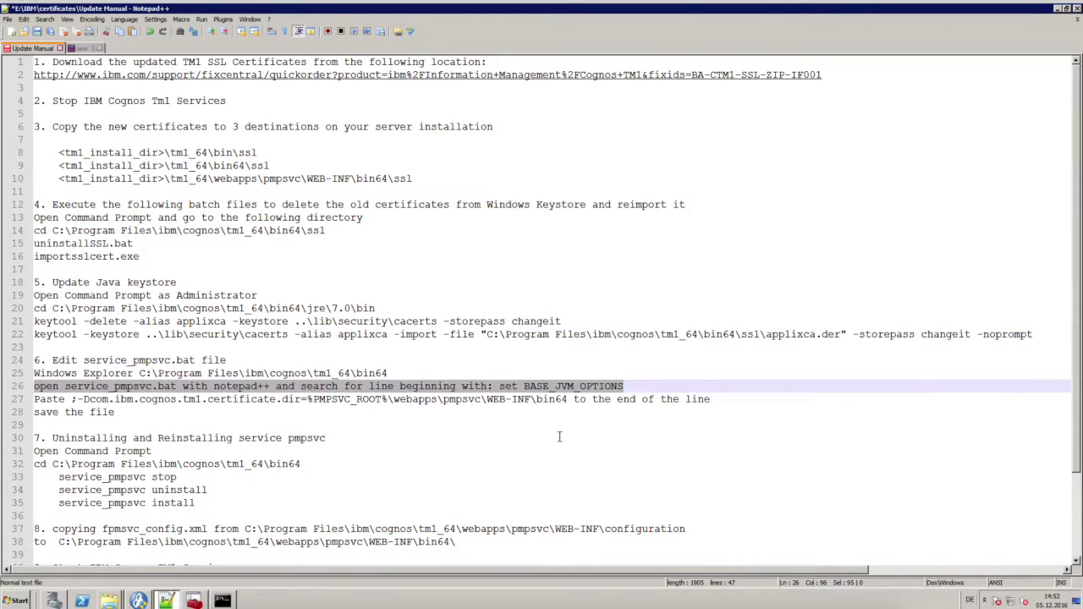
{"action": "left_click", "coordinate": [110, 602]}
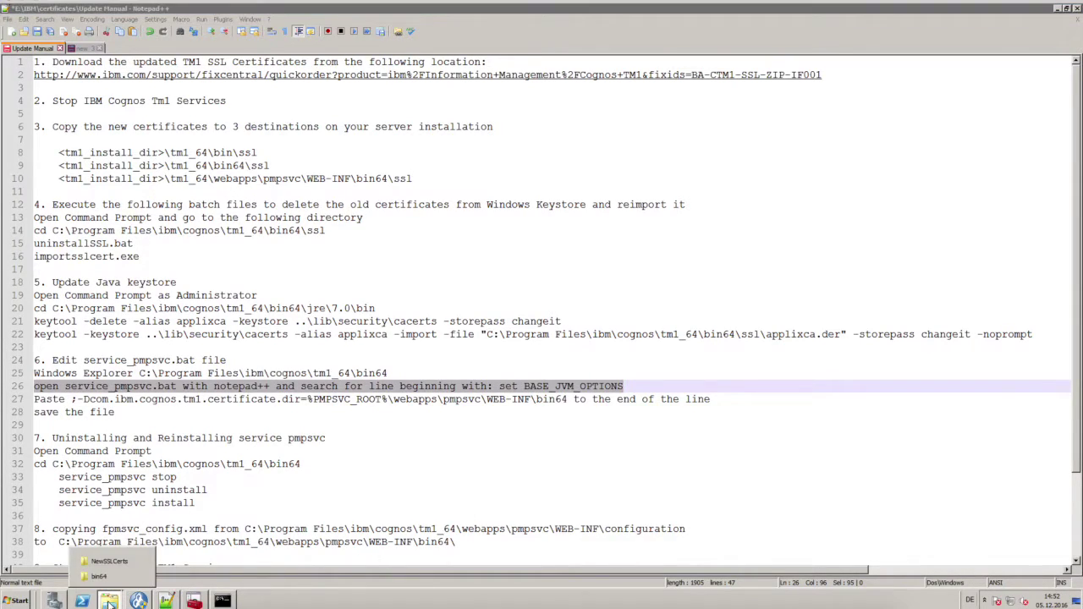
{"action": "left_click", "coordinate": [98, 577]}
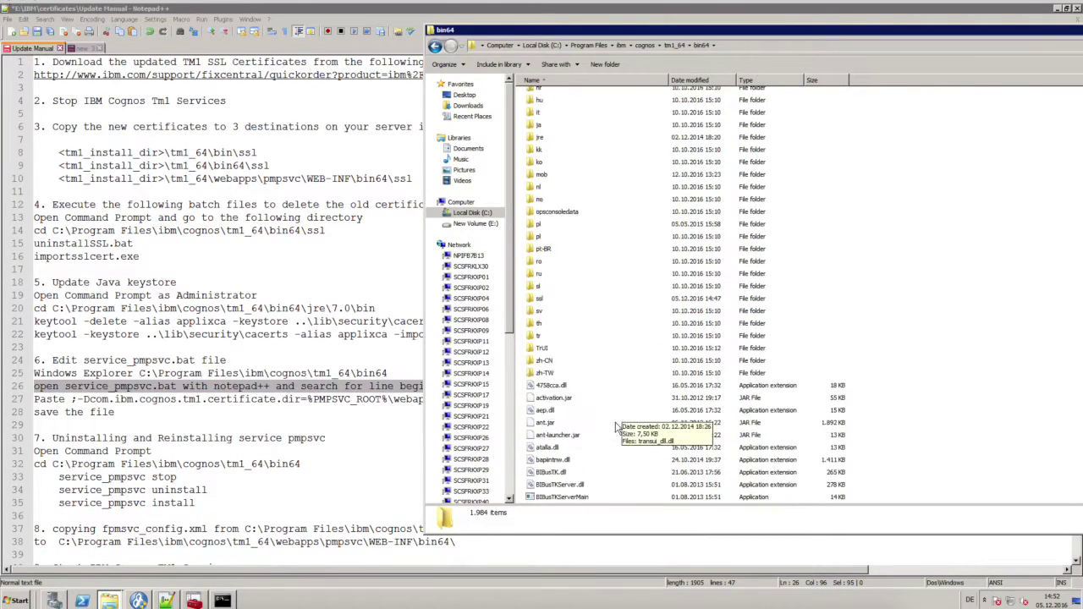
{"action": "scroll", "coordinate": [627, 417], "scroll_direction": "down", "scroll_amount": 3}
{"action": "left_click", "coordinate": [557, 437]}
{"action": "type", "text": "service"}
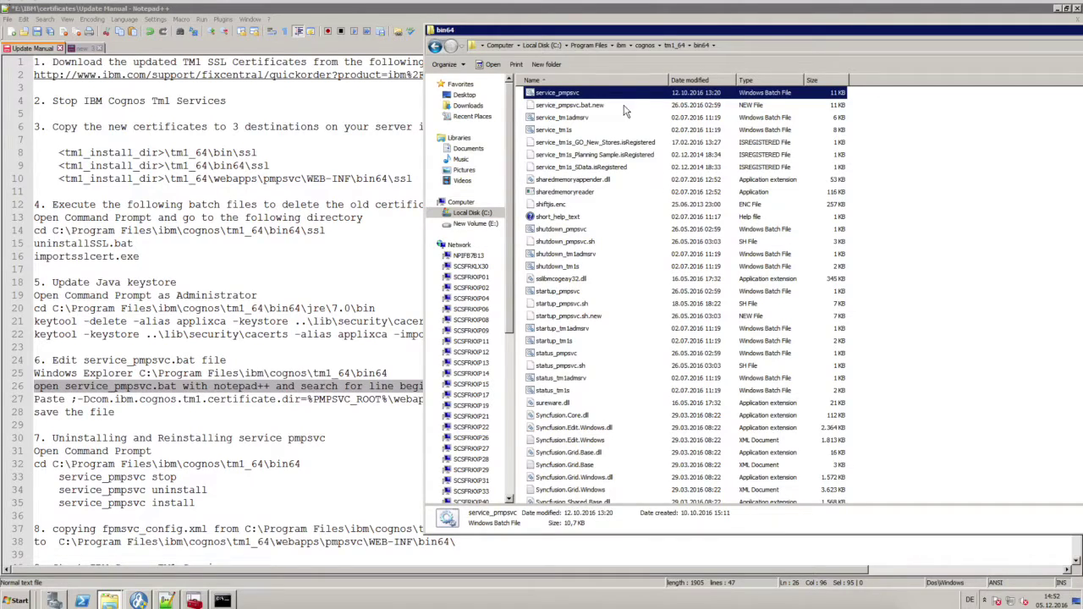
{"action": "scroll", "coordinate": [590, 96], "scroll_direction": "up", "scroll_amount": 1}
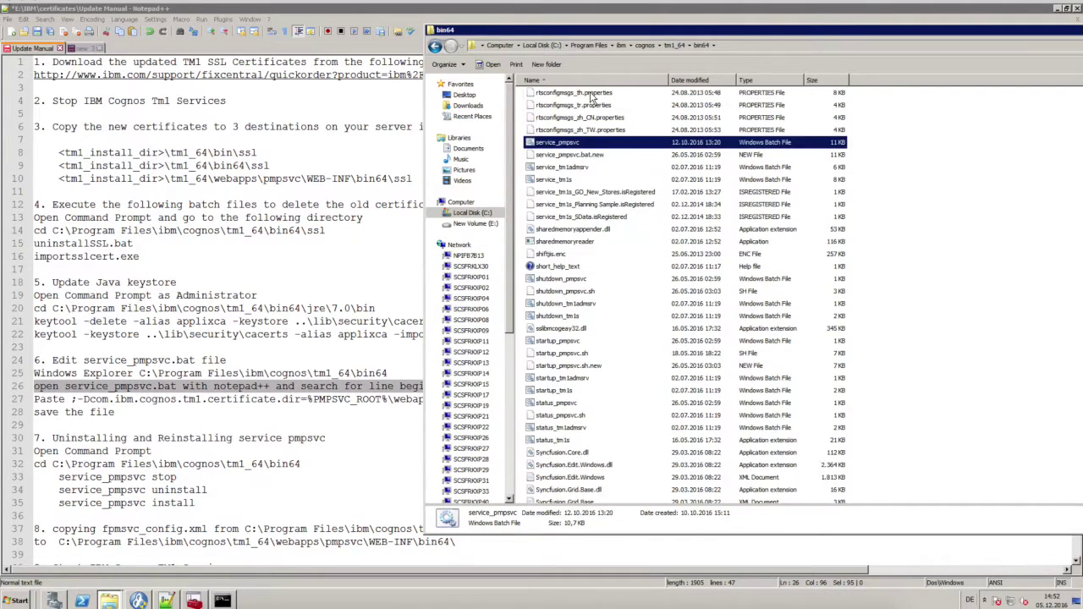
{"action": "right_click", "coordinate": [597, 146]}
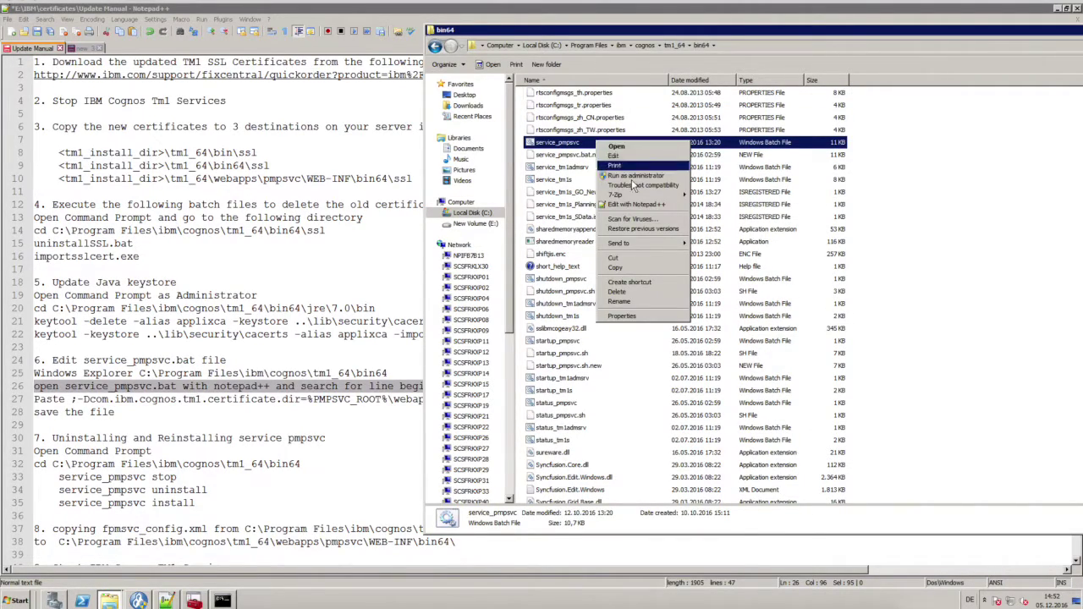
{"action": "left_click", "coordinate": [639, 206]}
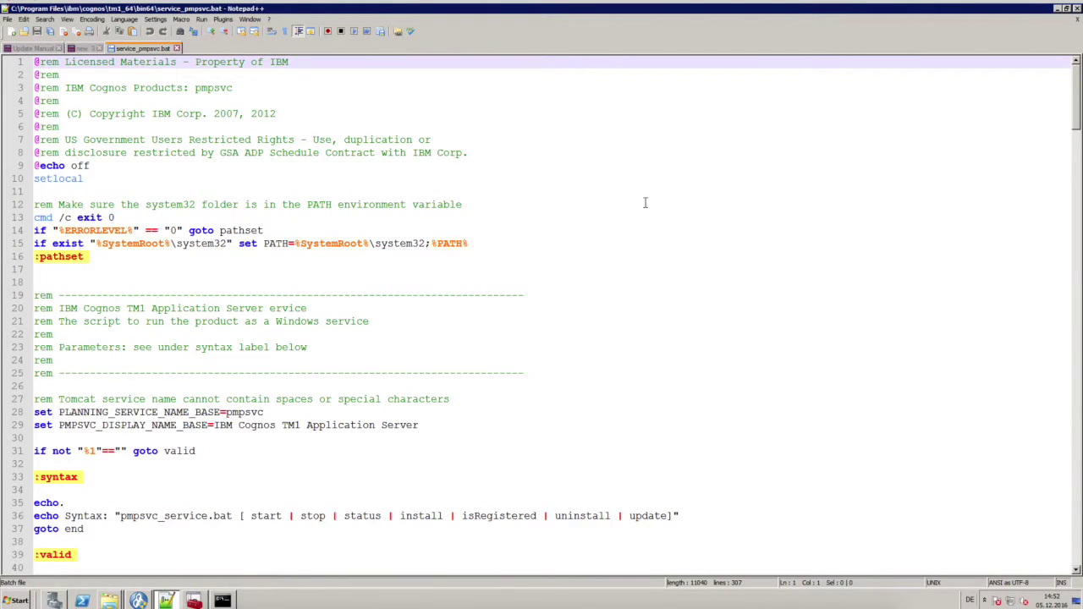
Search service_pmpsvc.bat for the line beginning with set BASE_JVM_OPTIONS and close the search
{"action": "key", "text": "ctrl+f"}
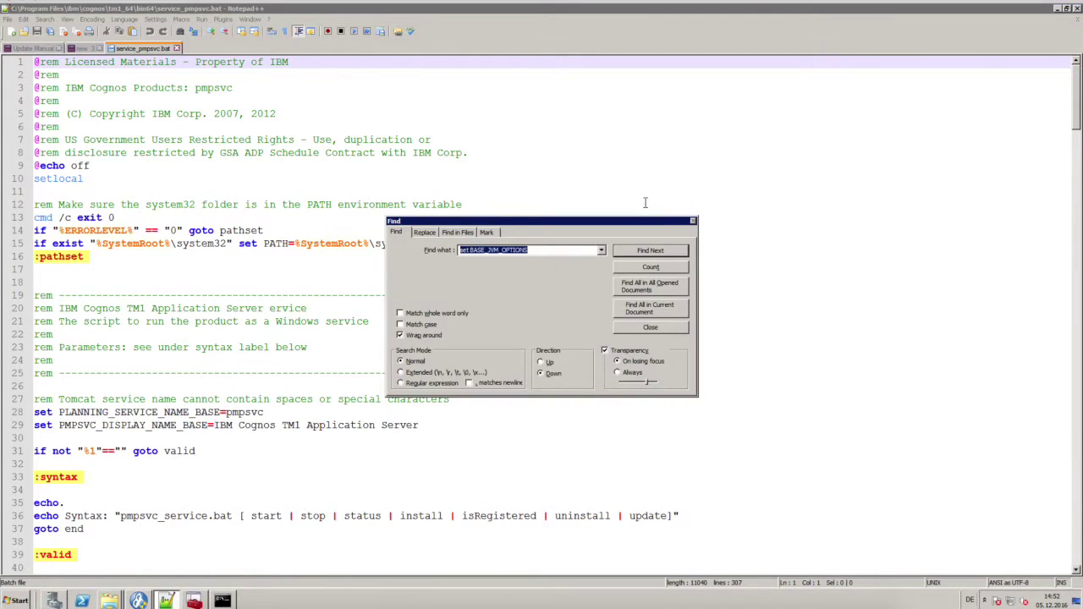
{"action": "left_click", "coordinate": [651, 251]}
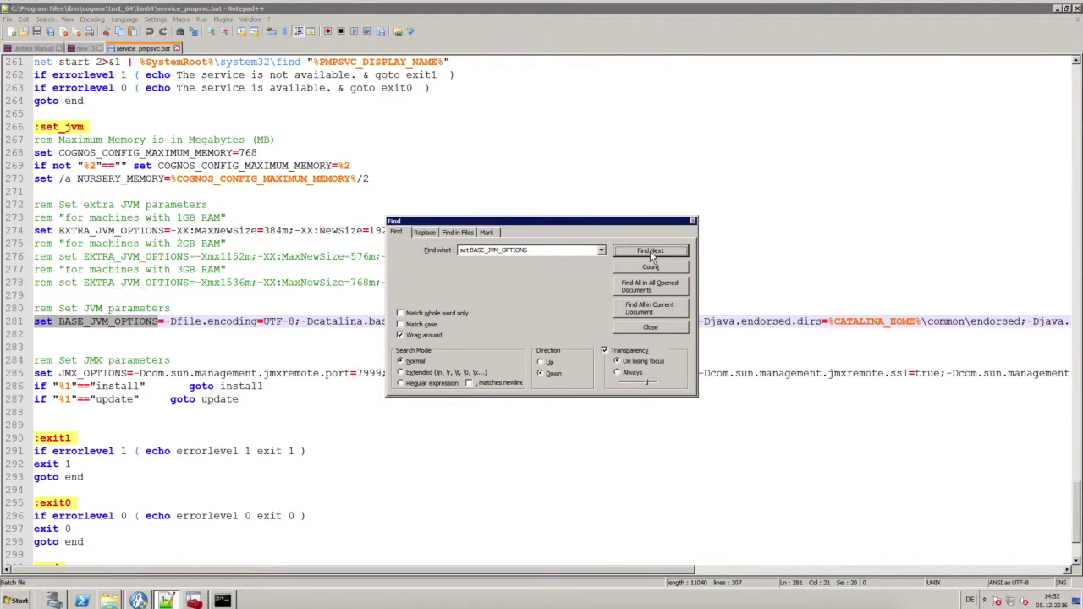
{"action": "left_click", "coordinate": [693, 221]}
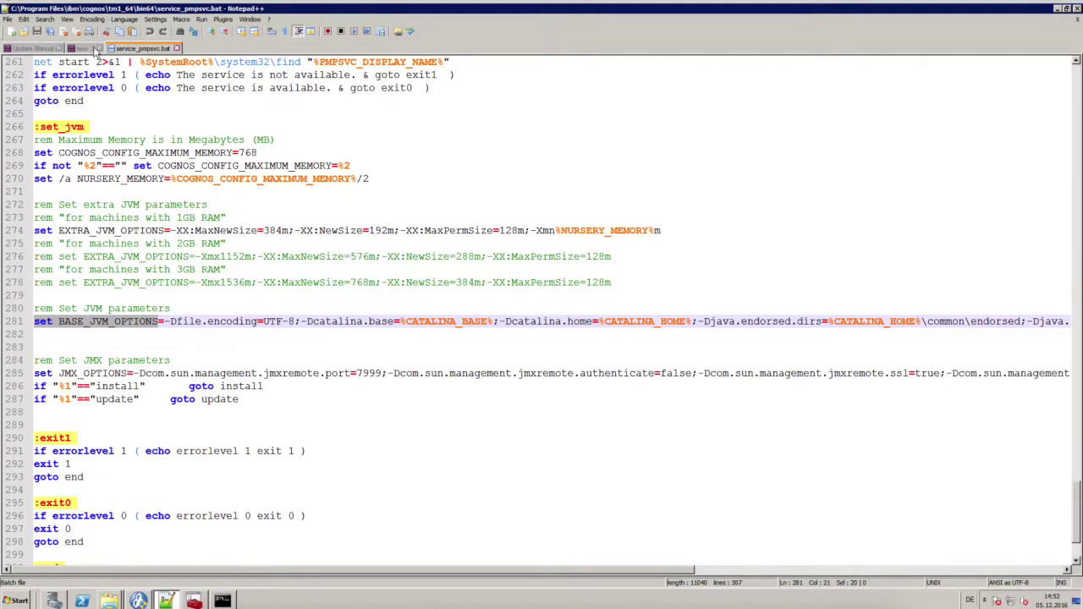
Copy the parameter ;-Dcom.ibm.cognos.tm1.certificate.dir=%PMPSVC_ROOT%\webapps\pmpsvc\WEB-INF\bin64 from step 6 of the Update Manual
{"action": "left_click", "coordinate": [34, 48]}
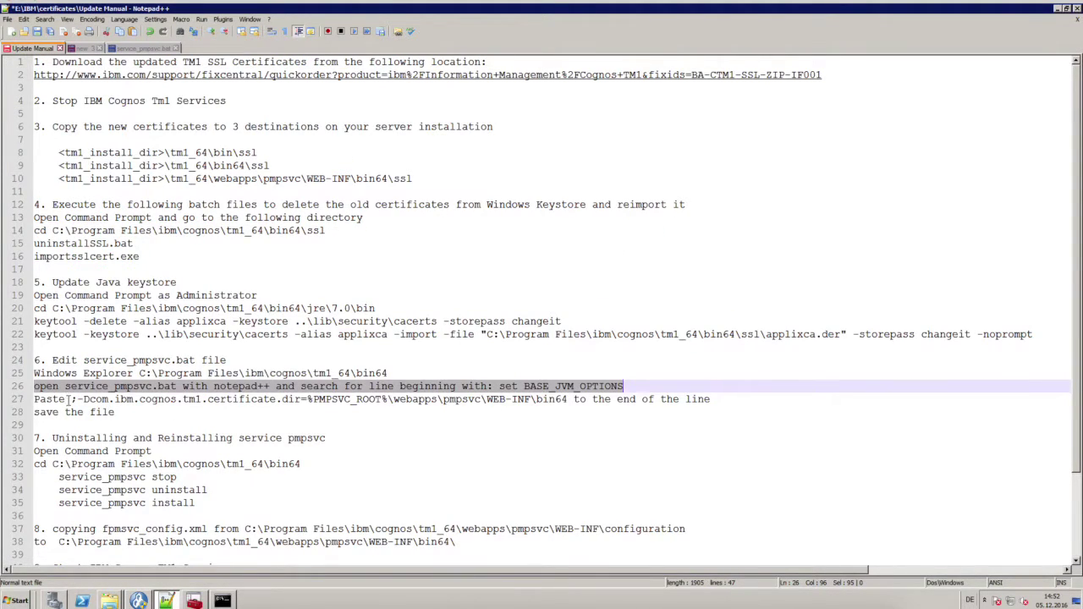
{"action": "left_click_drag", "start_coordinate": [71, 400], "coordinate": [569, 399]}
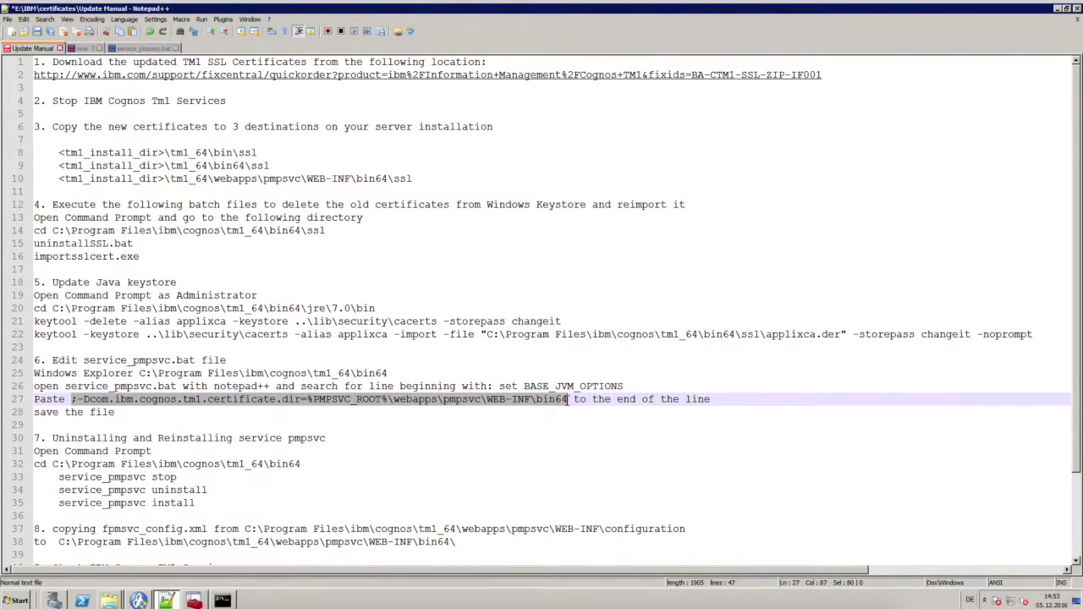
{"action": "right_click", "coordinate": [538, 406]}
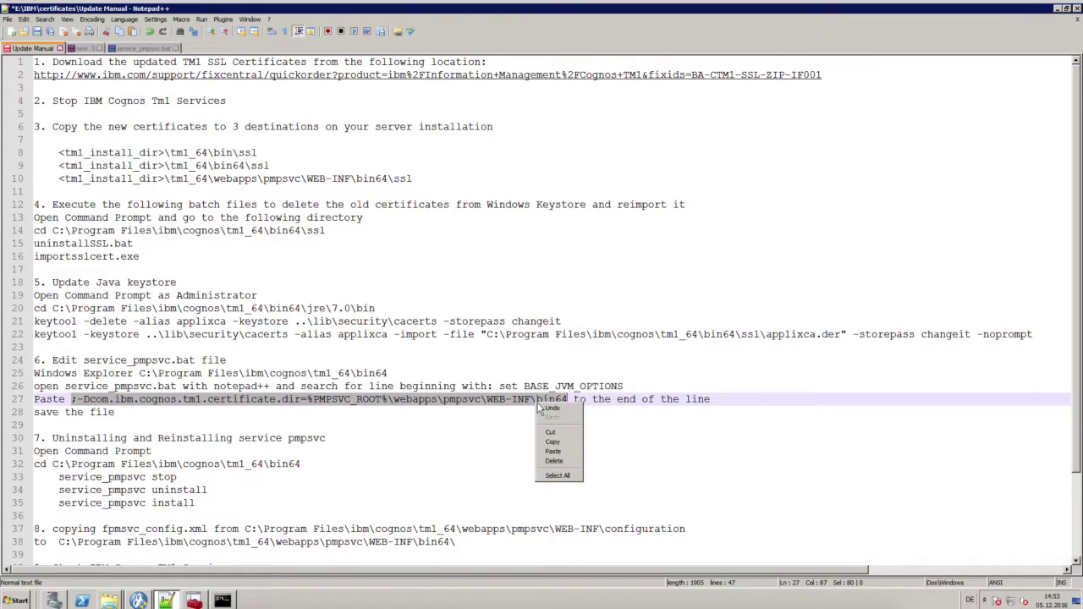
{"action": "left_click", "coordinate": [554, 443]}
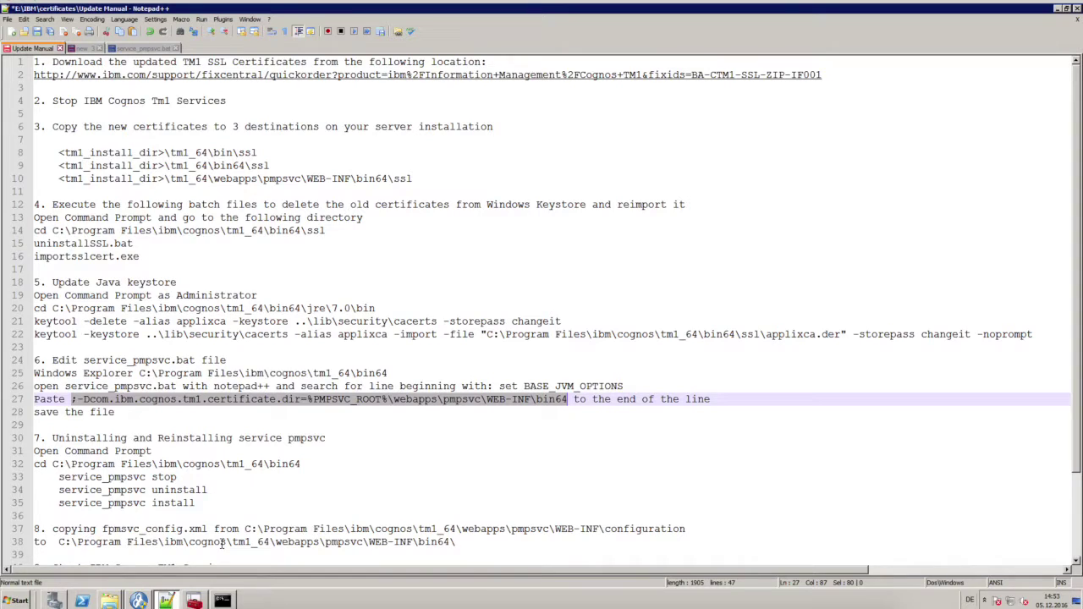
{"action": "left_click", "coordinate": [167, 601]}
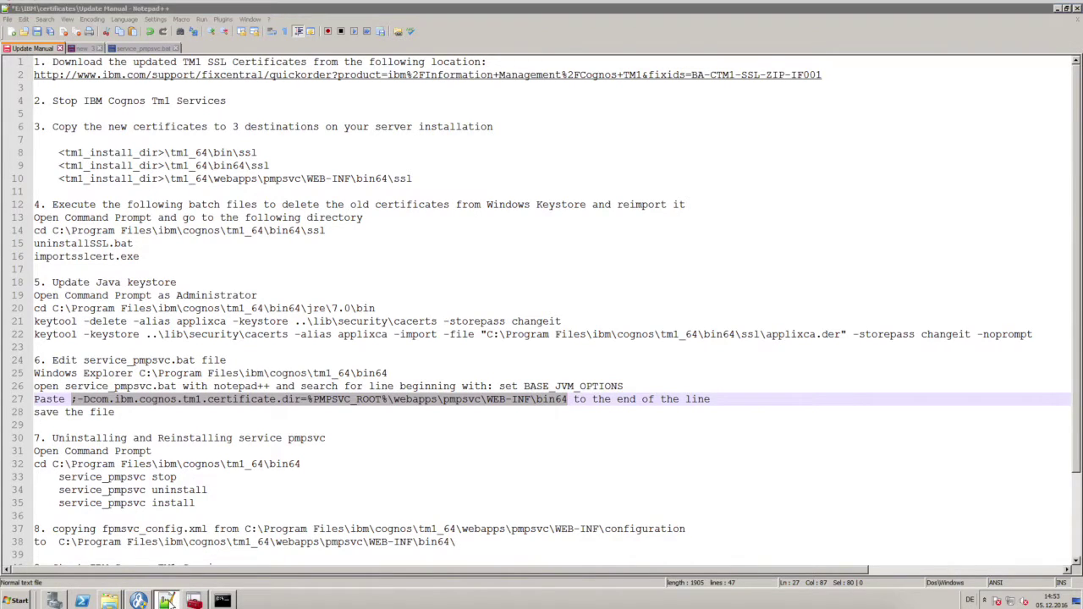
{"action": "left_click", "coordinate": [168, 601]}
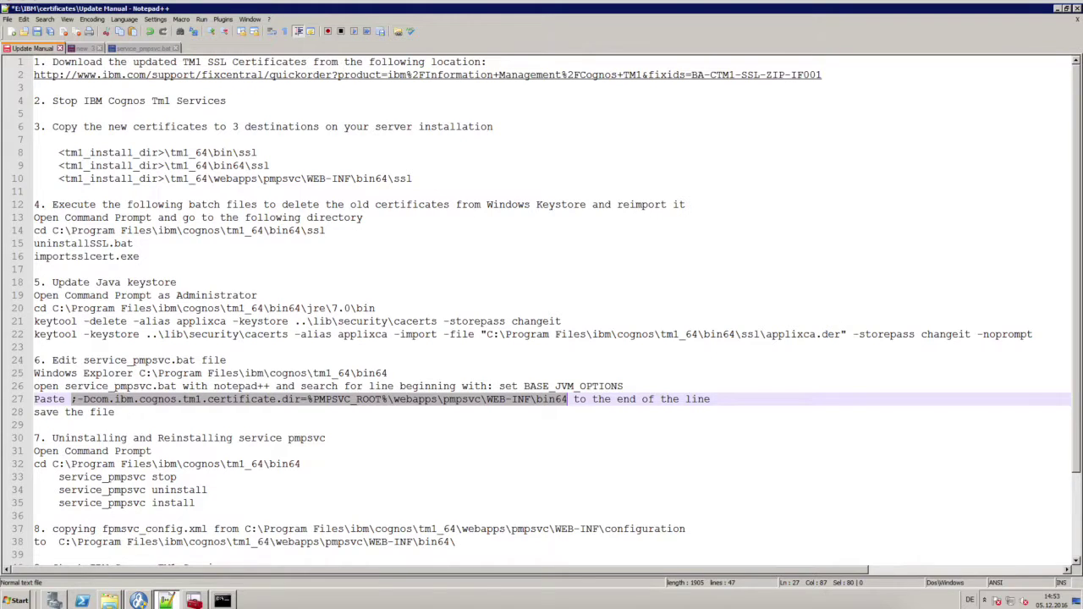
Paste the copied certificate.dir parameter at the end of the set BASE_JVM_OPTIONS line in service_pmpsvc.bat and save the file
{"action": "left_click", "coordinate": [140, 48]}
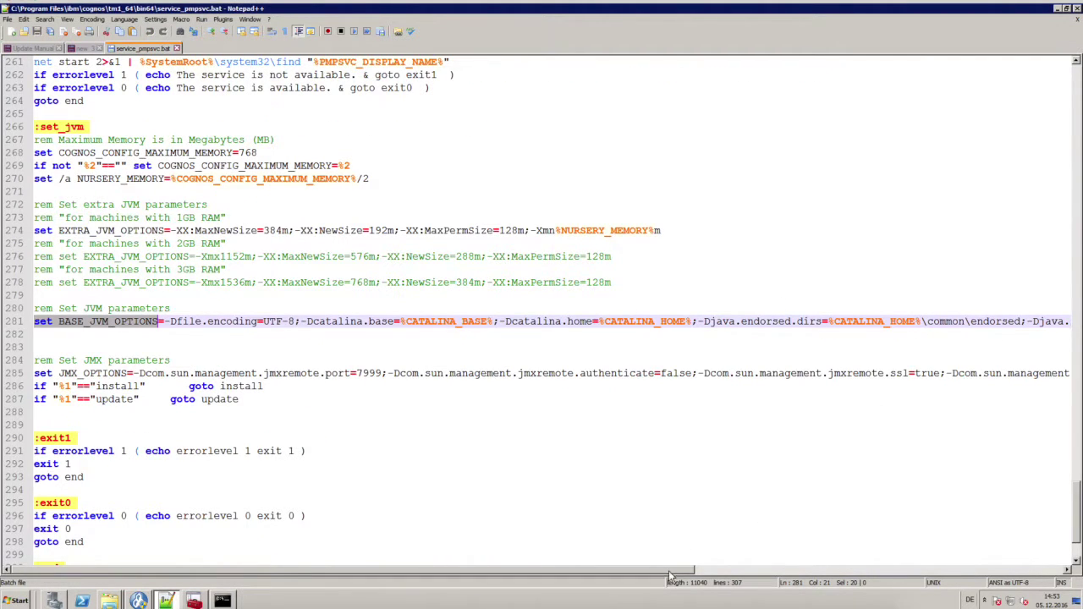
{"action": "left_click", "coordinate": [1065, 571]}
{"action": "left_click", "coordinate": [1065, 571]}
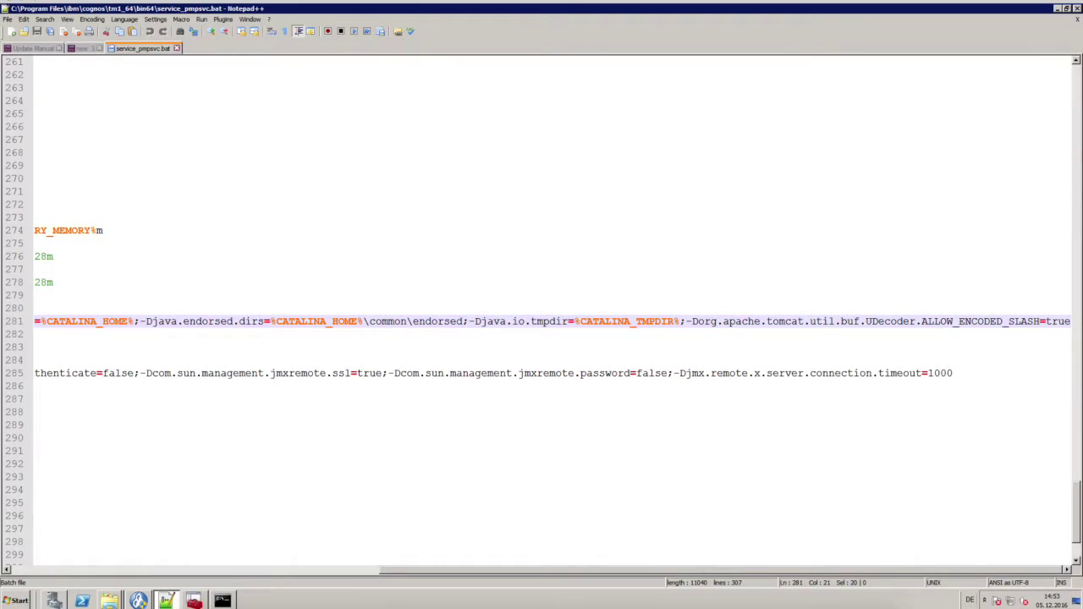
{"action": "left_click", "coordinate": [1071, 326]}
{"action": "key", "text": "ctrl+v"}
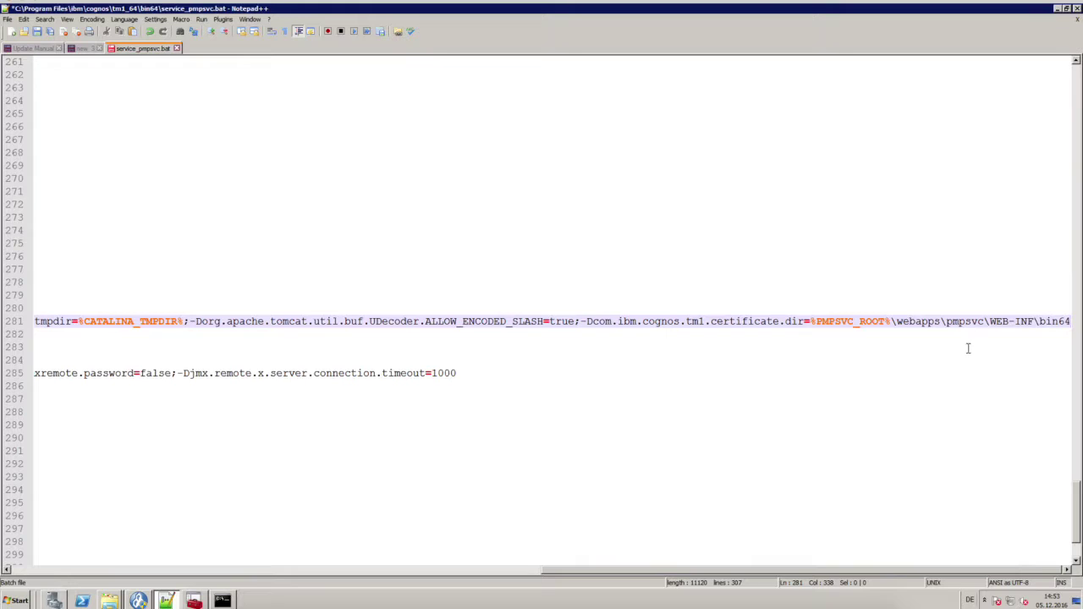
{"action": "left_click", "coordinate": [37, 31]}
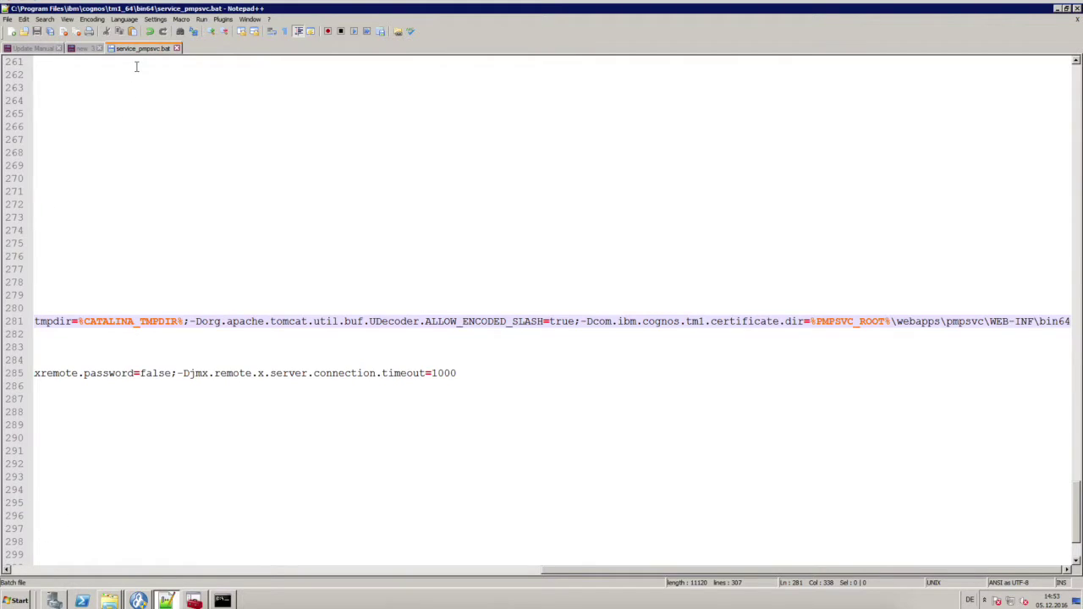
Copy the command cd C:\Program Files\ibm\cognos\tm1_64\bin64 from step 7 of the manual and run it in the Command Prompt
{"action": "left_click", "coordinate": [40, 49]}
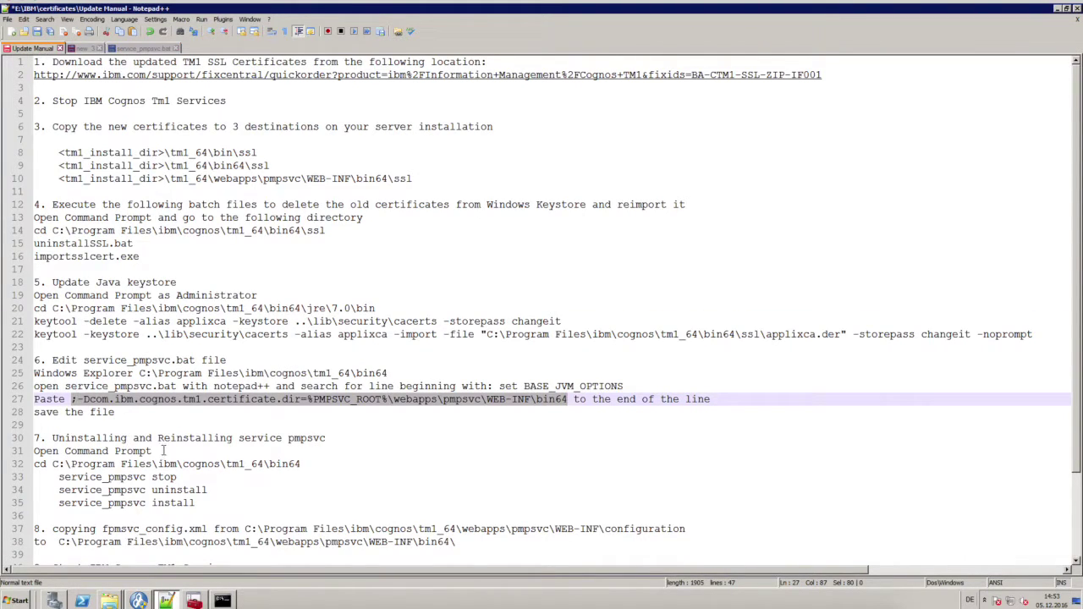
{"action": "left_click_drag", "start_coordinate": [336, 439], "coordinate": [29, 439]}
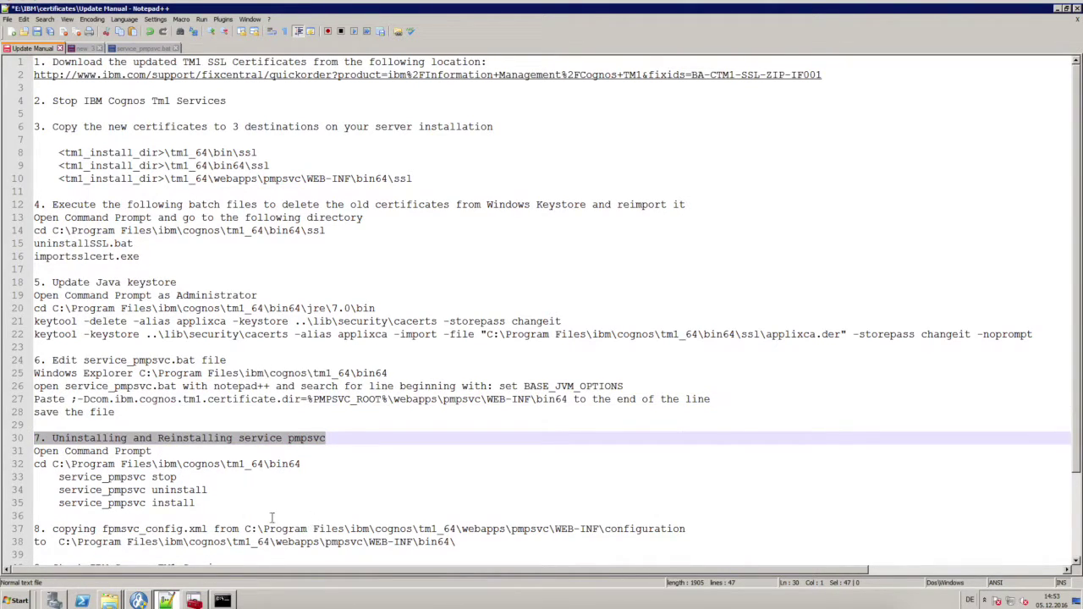
{"action": "left_click", "coordinate": [223, 602]}
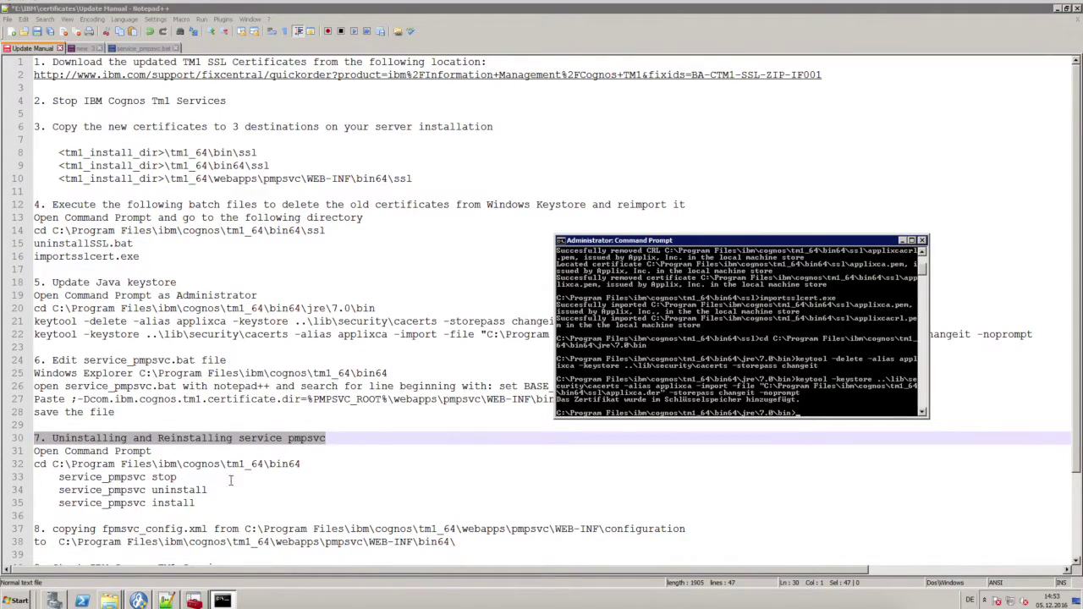
{"action": "left_click_drag", "start_coordinate": [302, 464], "coordinate": [31, 464]}
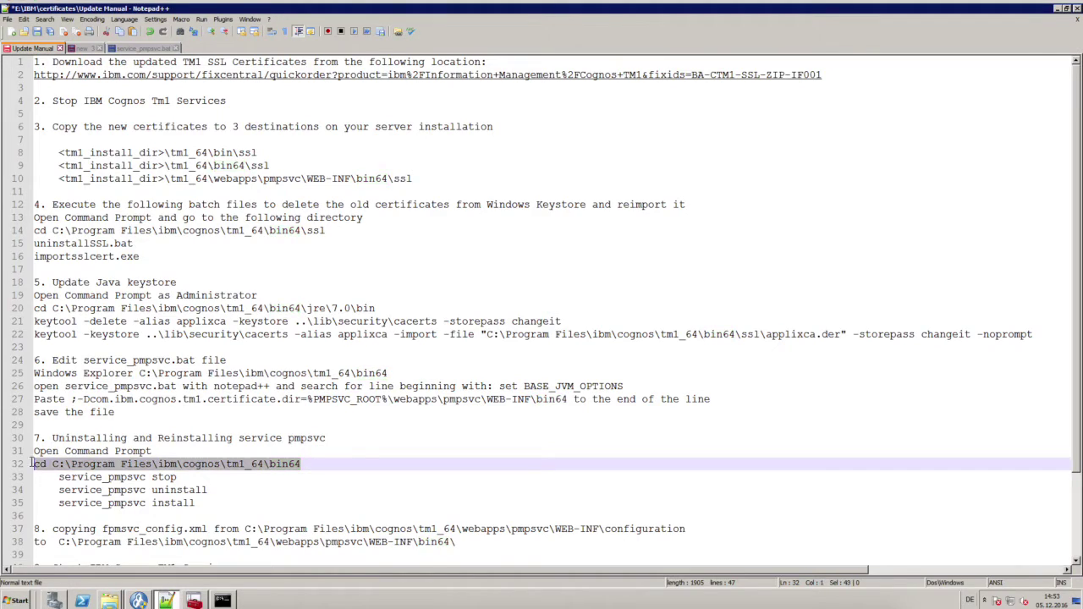
{"action": "right_click", "coordinate": [204, 465]}
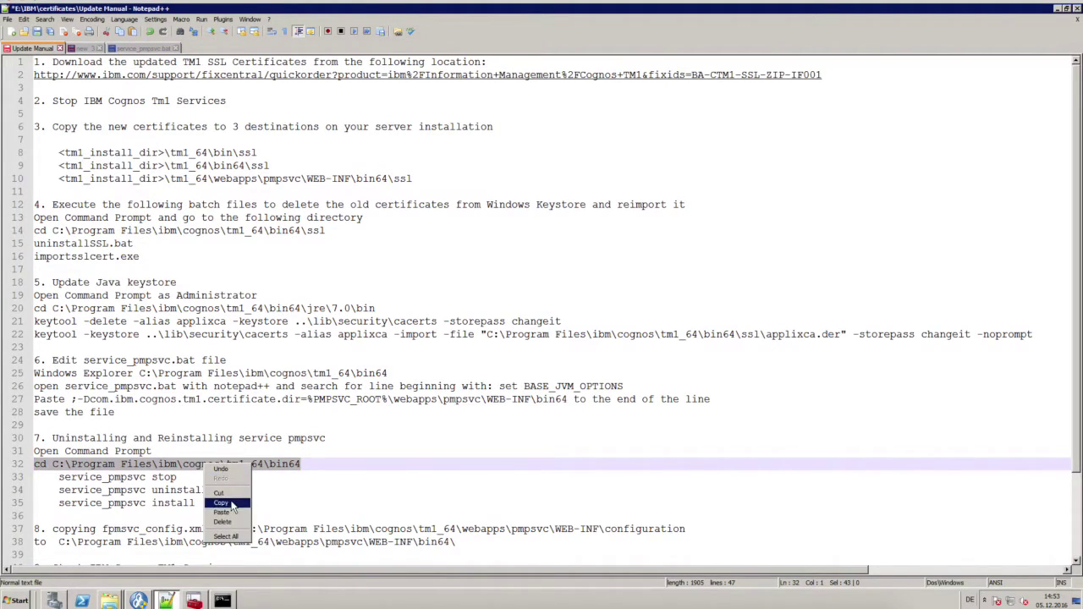
{"action": "left_click", "coordinate": [221, 503]}
{"action": "left_click", "coordinate": [223, 600]}
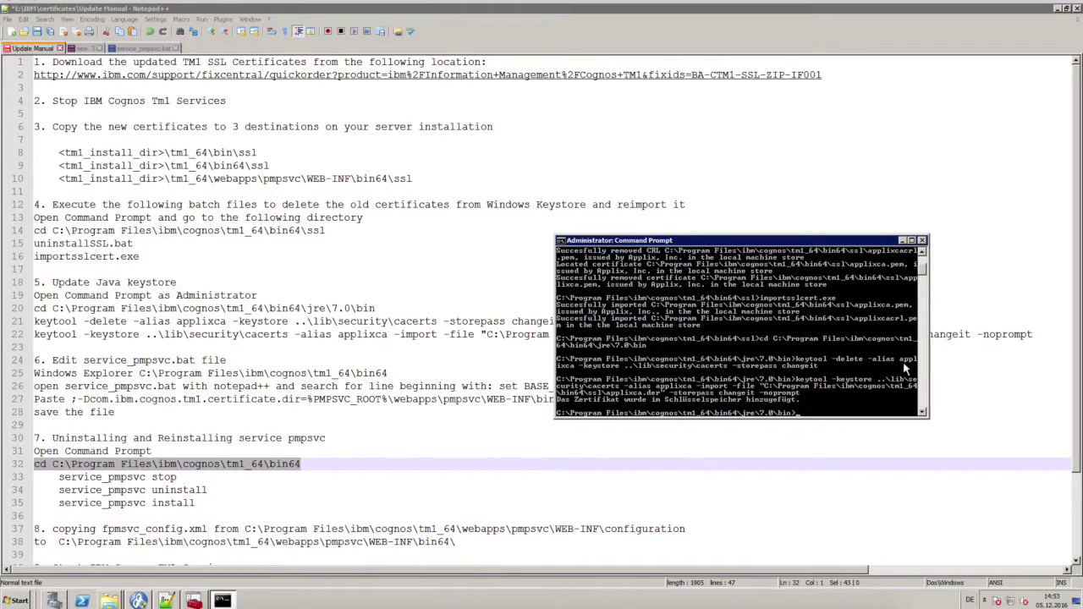
{"action": "right_click", "coordinate": [810, 414]}
{"action": "left_click", "coordinate": [827, 437]}
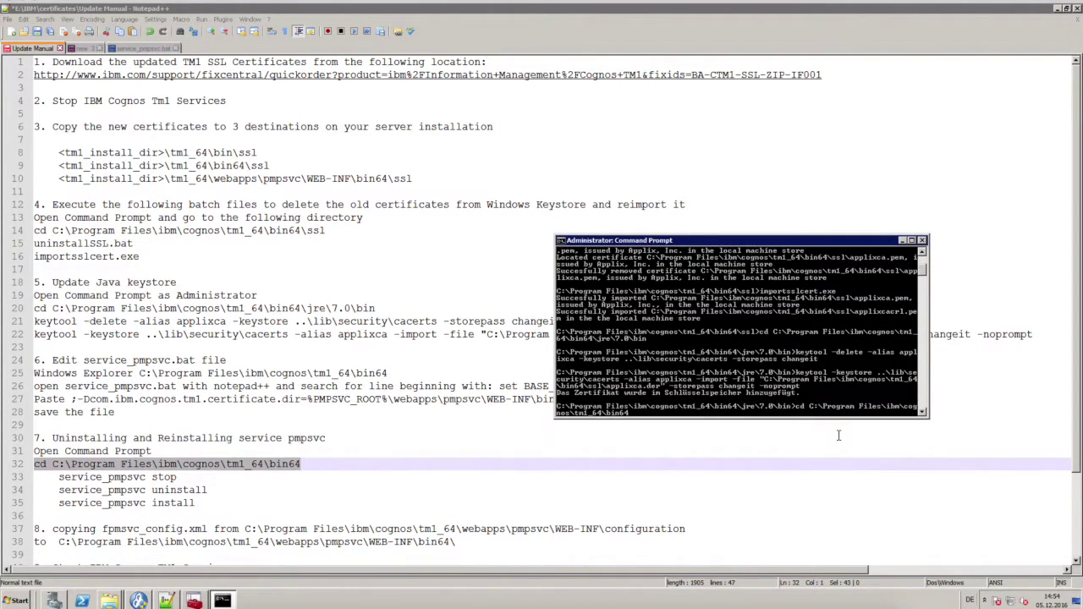
{"action": "key", "text": "Return"}
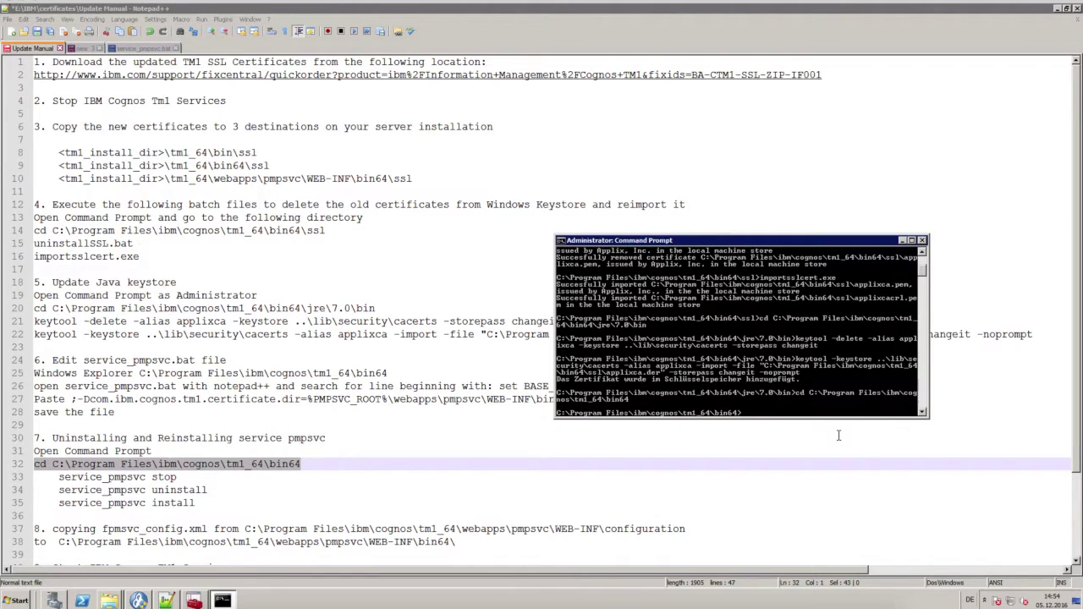
Copy the command service_pmpsvc stop from step 7 of the Update Manual
{"action": "left_click", "coordinate": [180, 479]}
{"action": "left_click_drag", "start_coordinate": [177, 479], "coordinate": [59, 479]}
{"action": "right_click", "coordinate": [82, 482]}
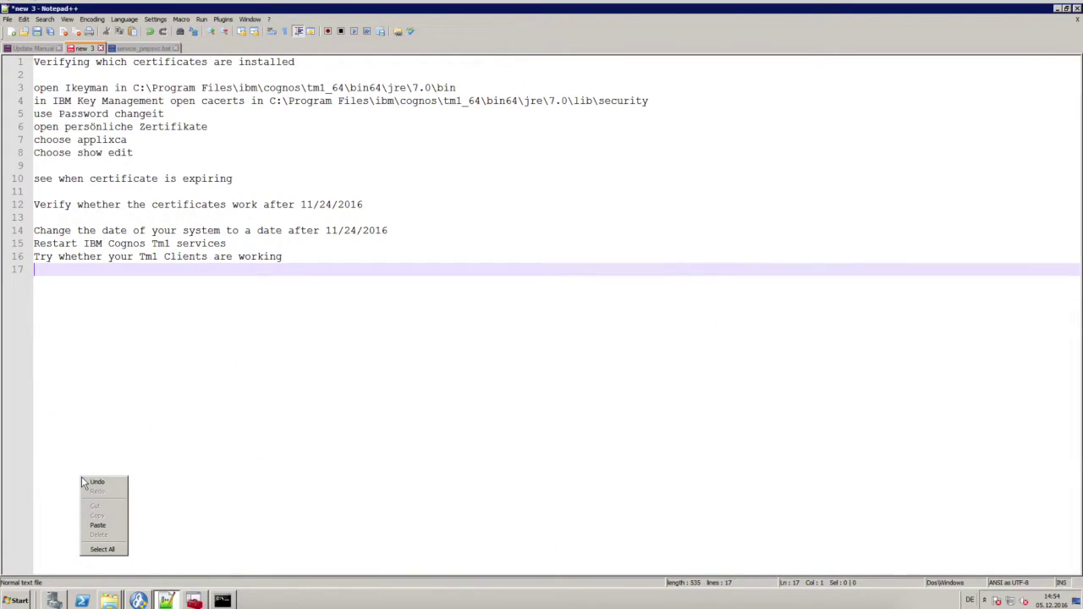
{"action": "left_click", "coordinate": [33, 51]}
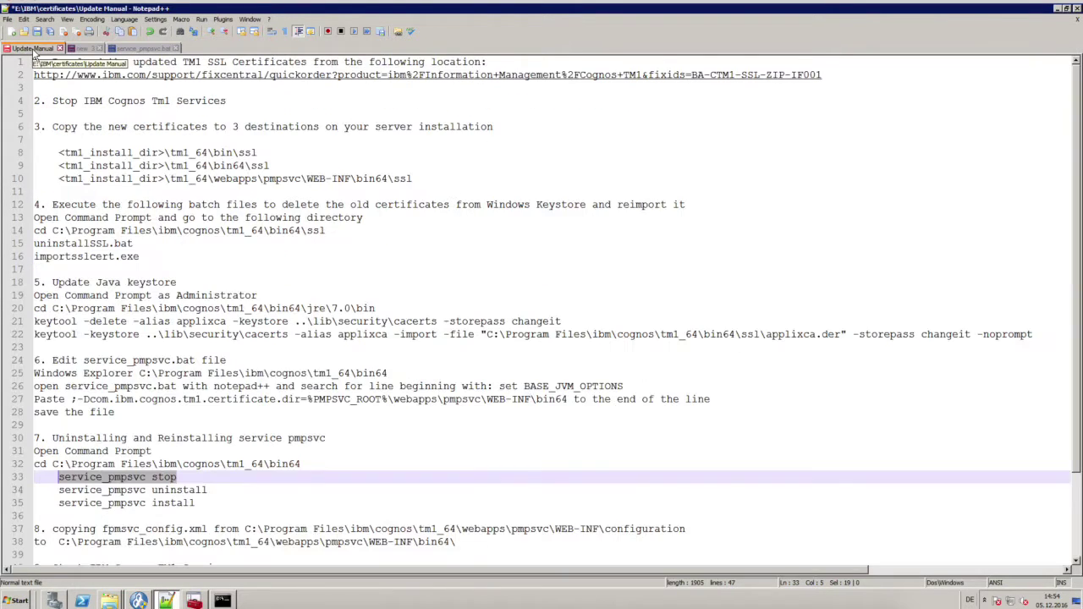
{"action": "right_click", "coordinate": [165, 481]}
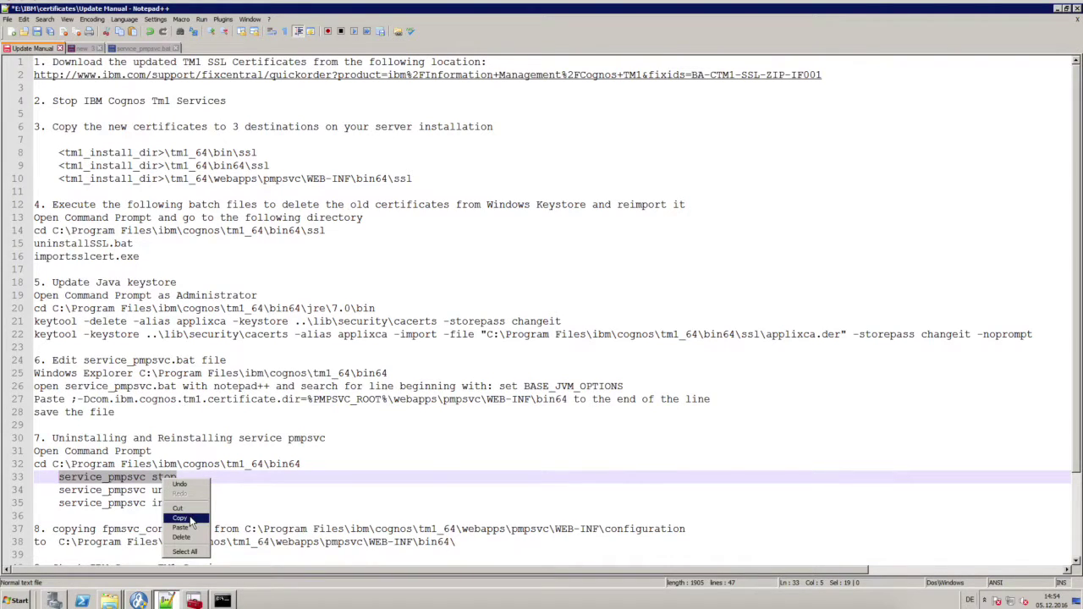
{"action": "left_click", "coordinate": [181, 518]}
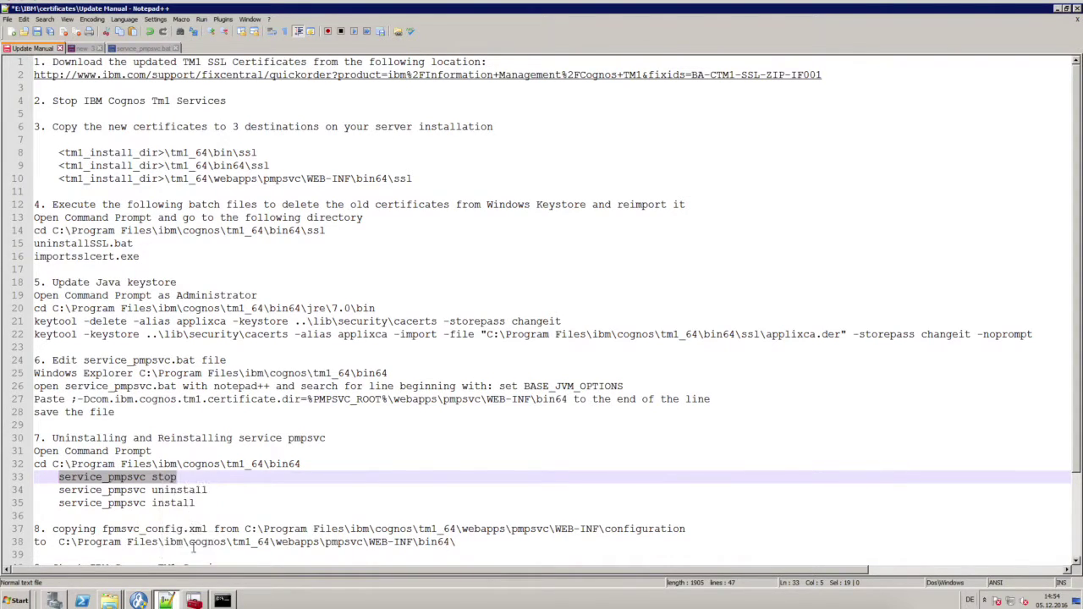
Paste the copied service_pmpsvc stop command into the Command Prompt at the bin64 directory and run it
{"action": "left_click", "coordinate": [222, 601]}
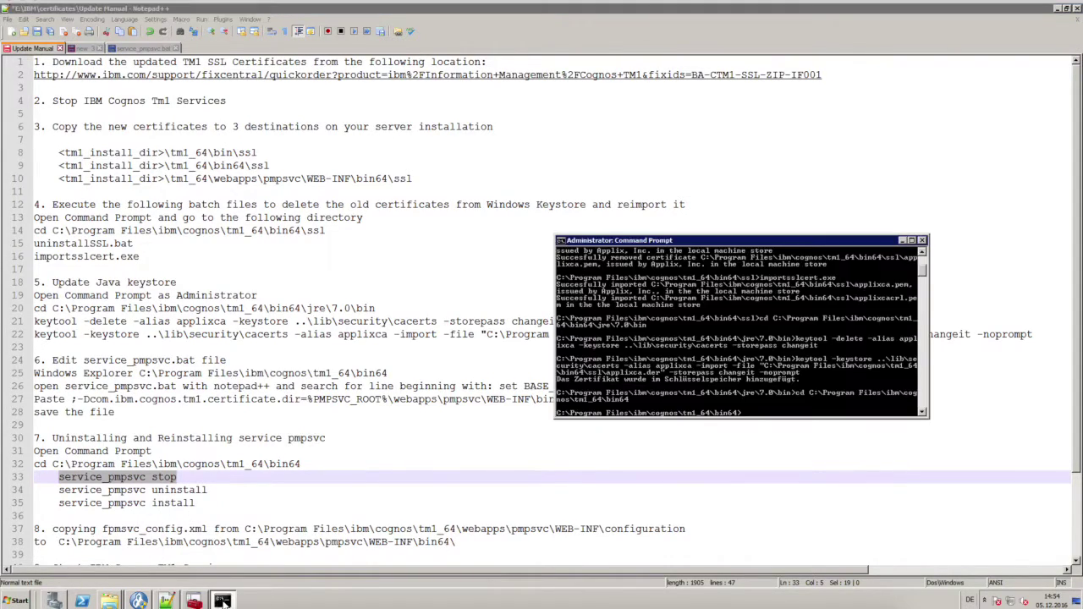
{"action": "scroll", "coordinate": [761, 414], "scroll_direction": "up", "scroll_amount": 1}
{"action": "right_click", "coordinate": [761, 415]}
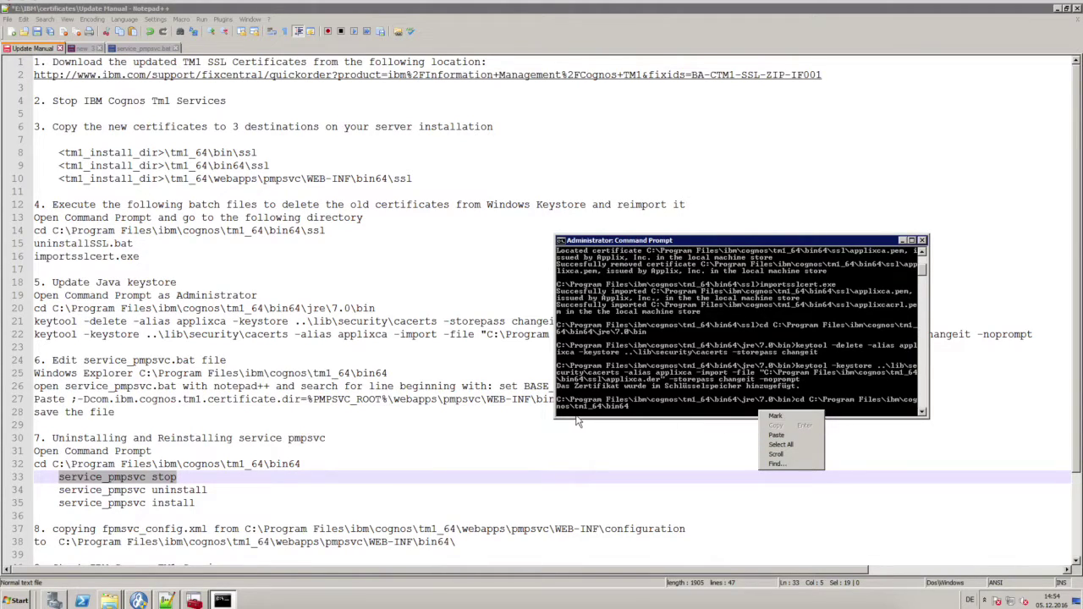
{"action": "left_click", "coordinate": [646, 411]}
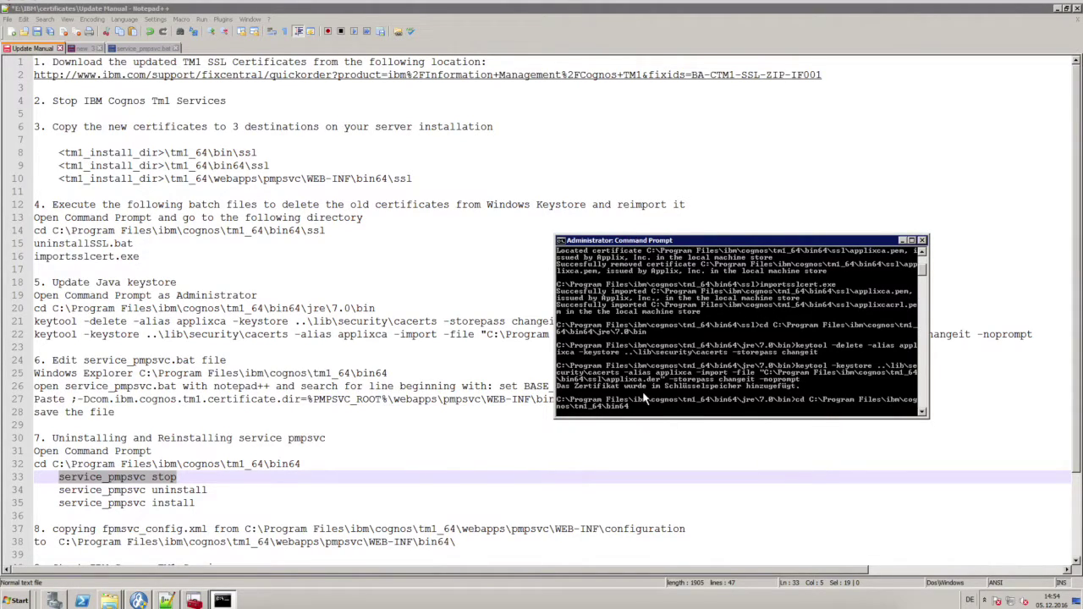
{"action": "scroll", "coordinate": [646, 399], "scroll_direction": "down", "scroll_amount": 10}
{"action": "scroll", "coordinate": [645, 395], "scroll_direction": "up", "scroll_amount": 5}
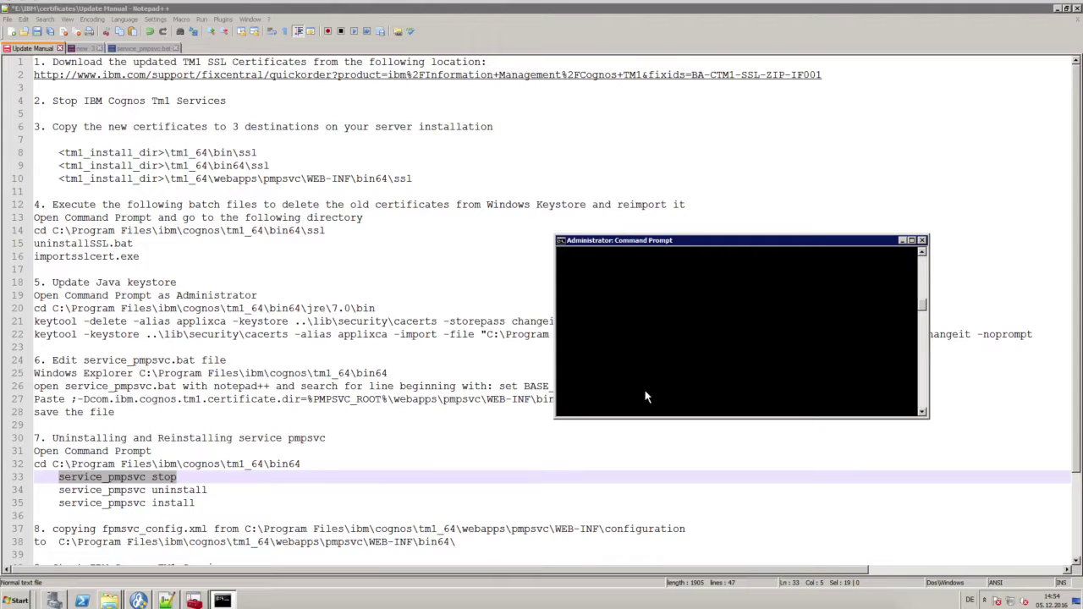
{"action": "scroll", "coordinate": [645, 395], "scroll_direction": "up", "scroll_amount": 5}
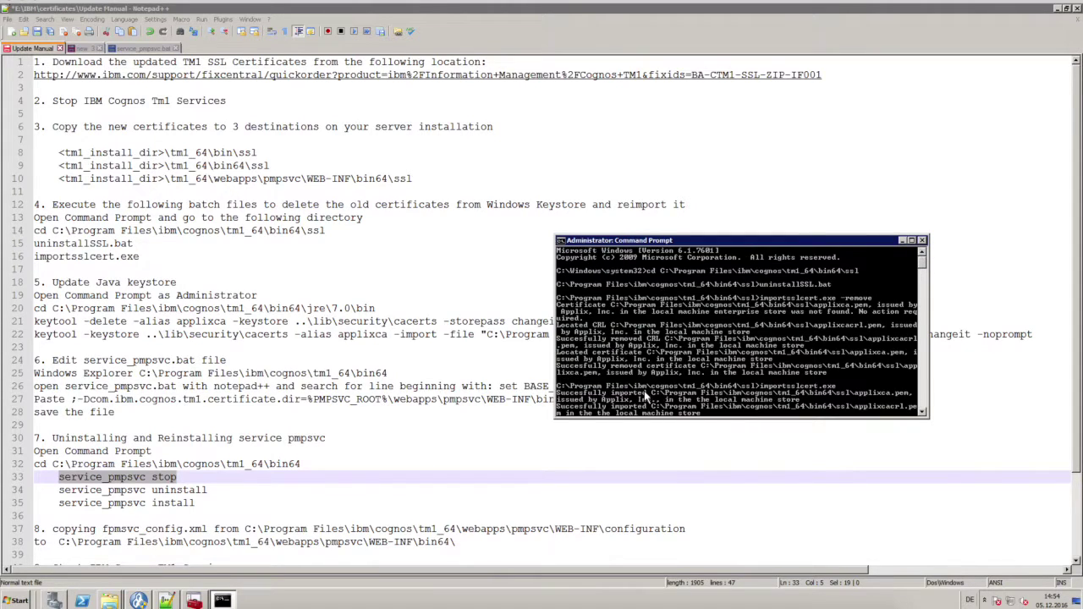
{"action": "scroll", "coordinate": [646, 397], "scroll_direction": "down", "scroll_amount": 6}
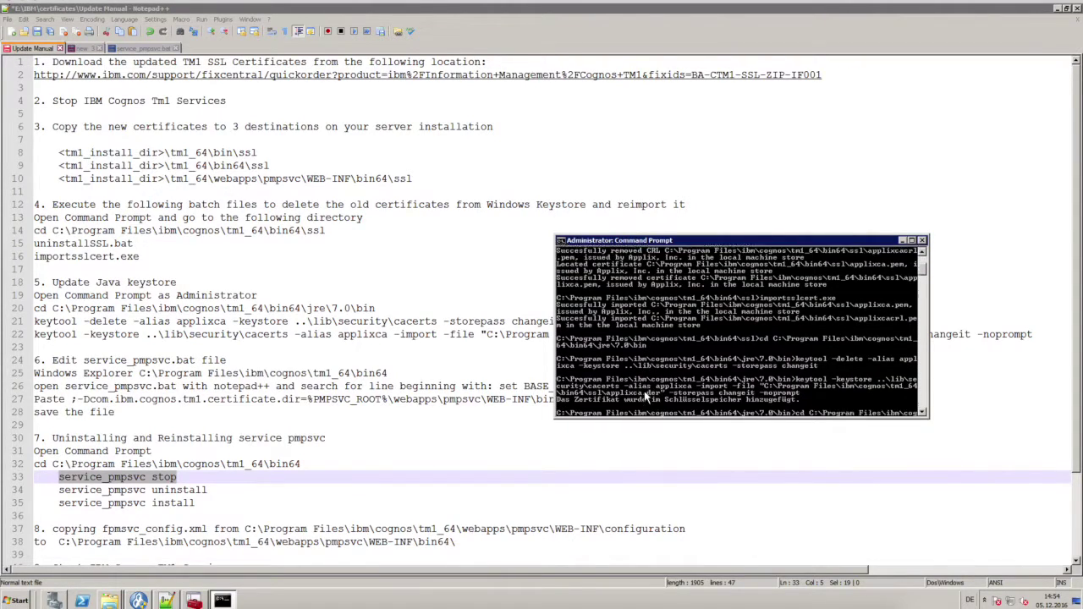
{"action": "right_click", "coordinate": [754, 404]}
{"action": "left_click", "coordinate": [773, 428]}
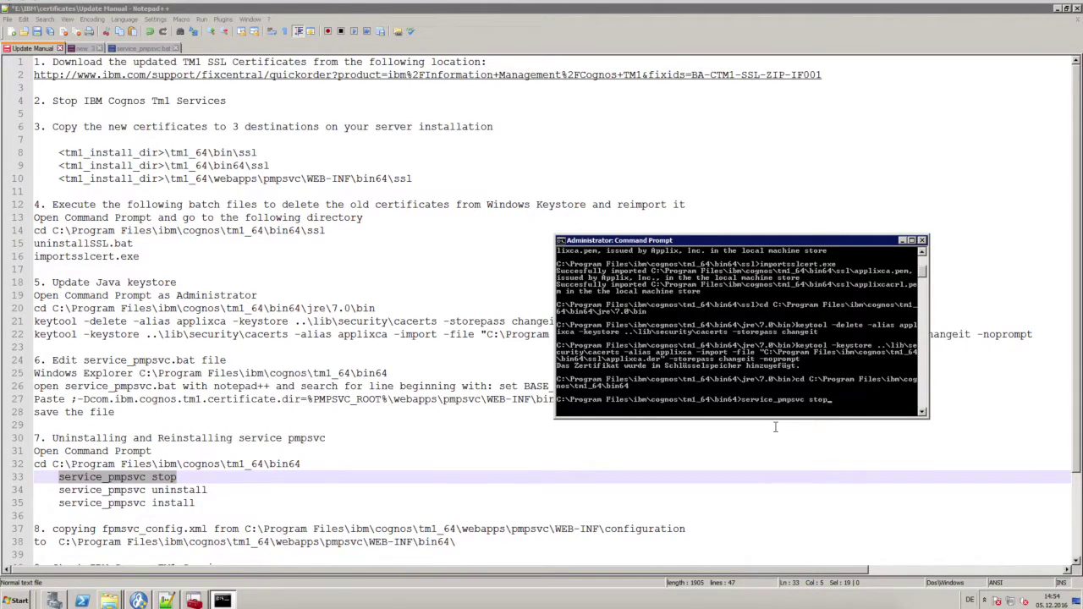
{"action": "key", "text": "Return"}
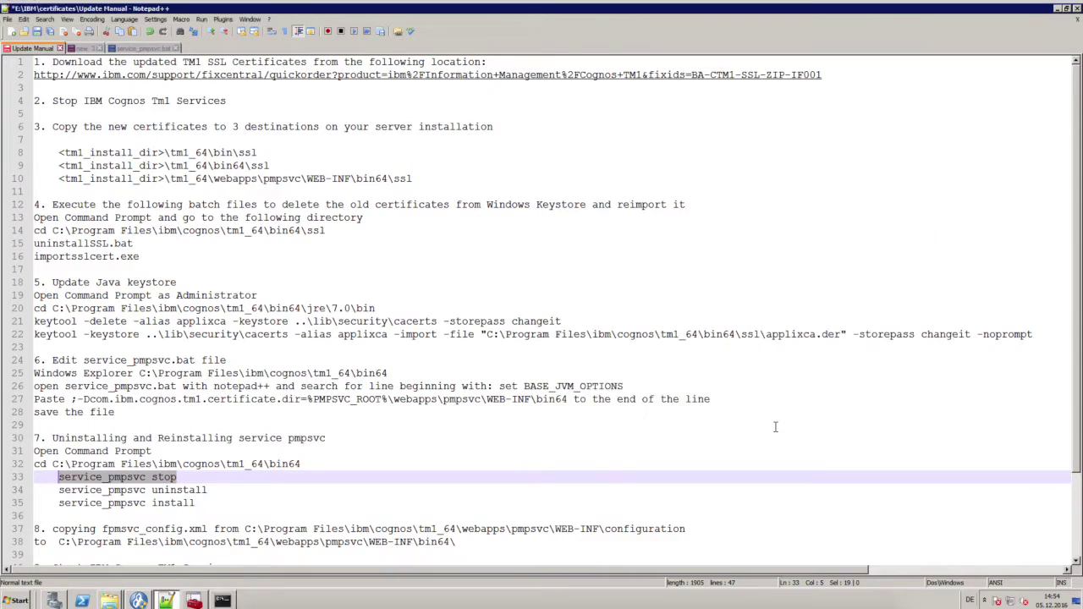
Open a new Command Prompt with administrator rights
{"action": "right_click", "coordinate": [19, 601]}
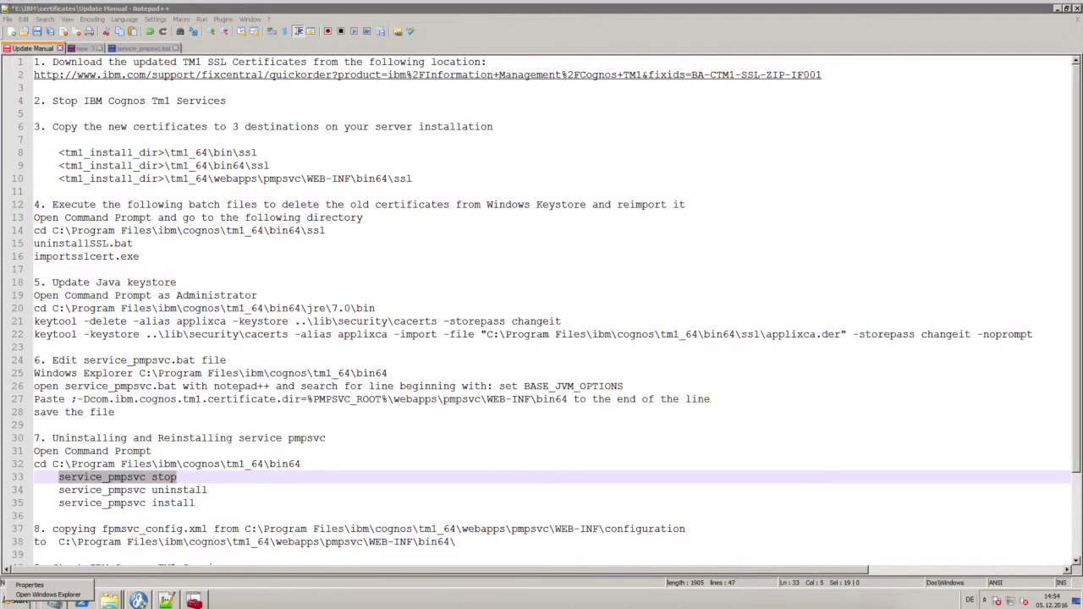
{"action": "left_click", "coordinate": [19, 602]}
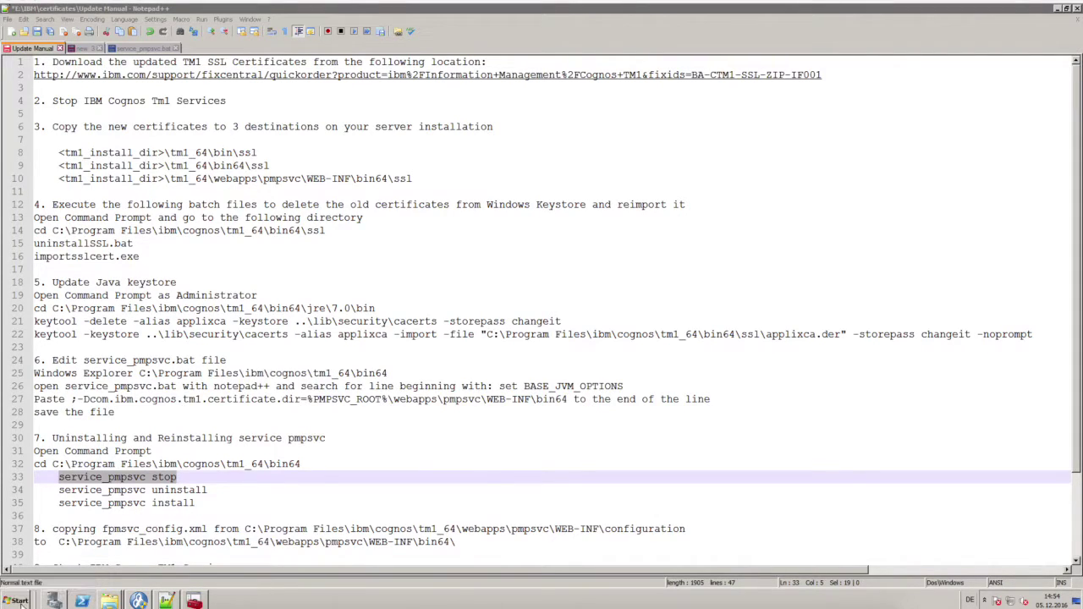
{"action": "left_click", "coordinate": [15, 603]}
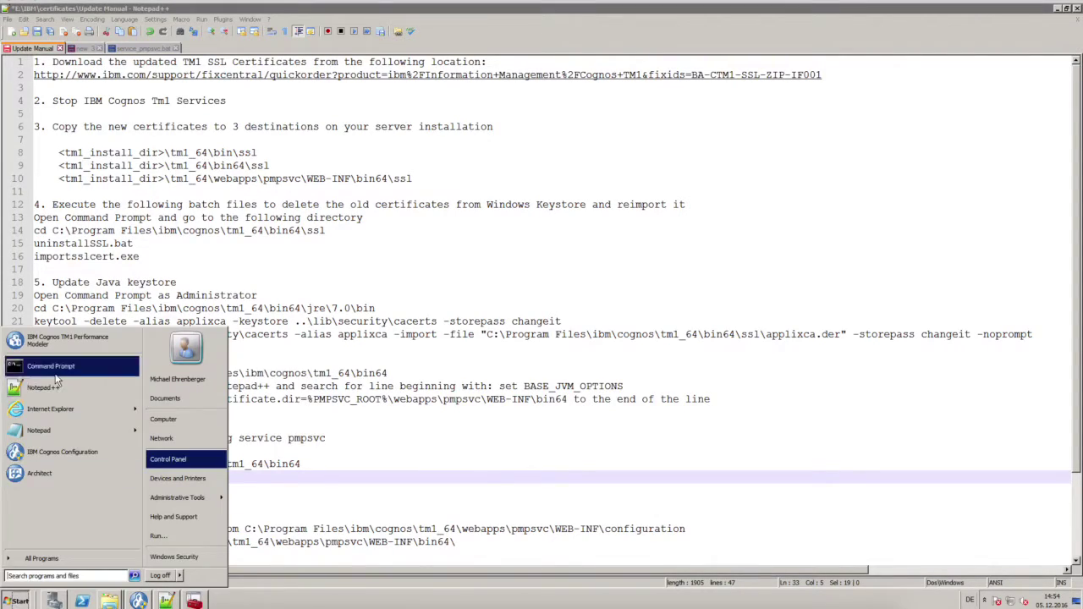
{"action": "right_click", "coordinate": [58, 373]}
{"action": "left_click", "coordinate": [98, 388]}
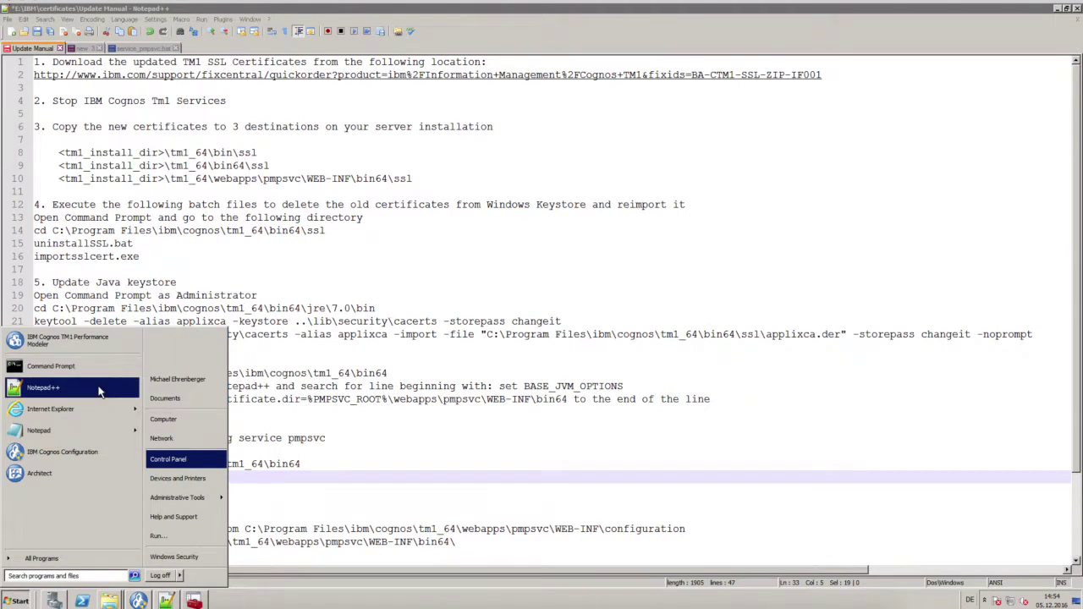
{"action": "left_click", "coordinate": [173, 450]}
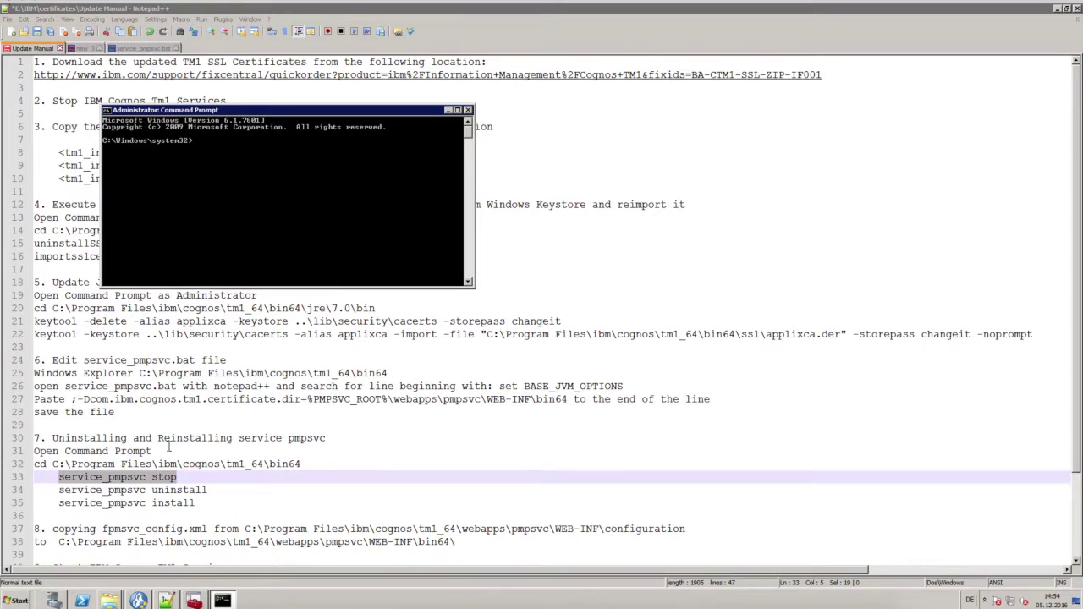
Copy the command cd C:\Program Files\ibm\cognos\tm1_64\bin64 from step 7 of the manual and run it in the administrator Command Prompt
{"action": "left_click", "coordinate": [308, 464]}
{"action": "left_click_drag", "start_coordinate": [308, 464], "coordinate": [34, 463]}
{"action": "right_click", "coordinate": [201, 471]}
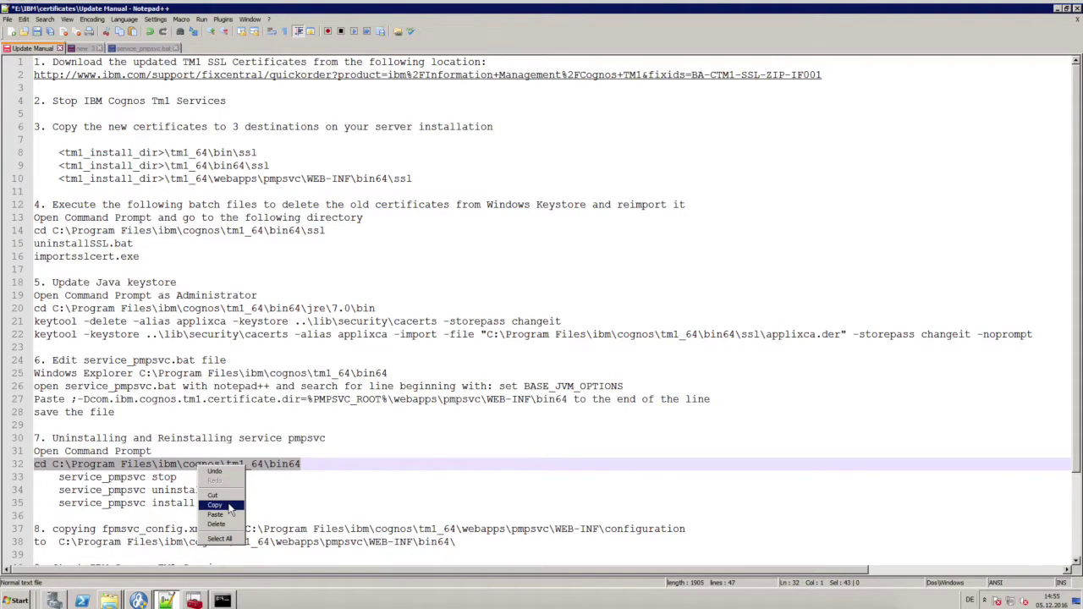
{"action": "left_click", "coordinate": [216, 505]}
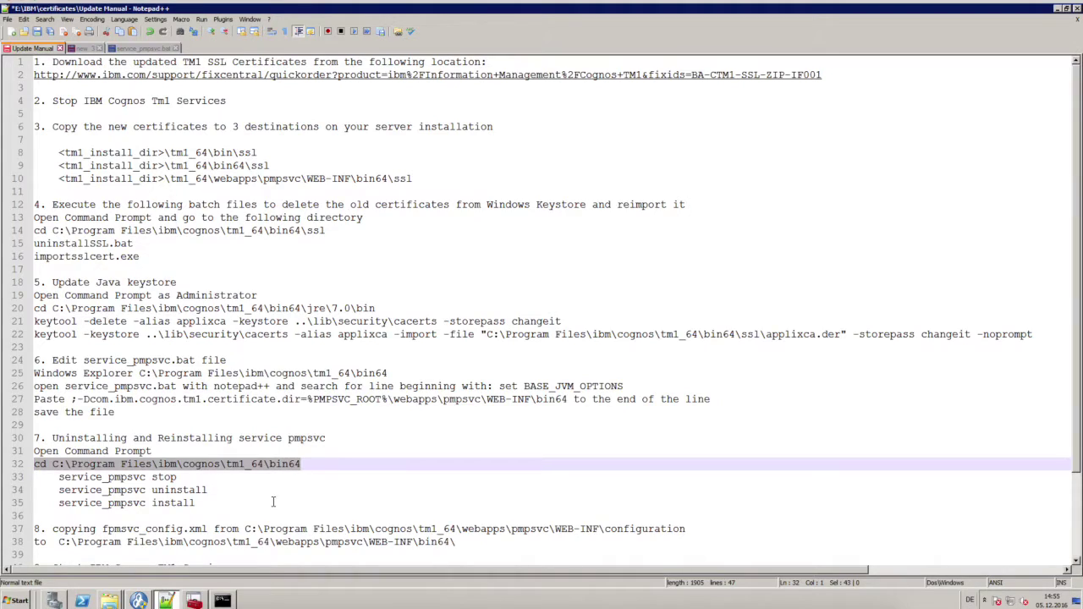
{"action": "left_click", "coordinate": [223, 600]}
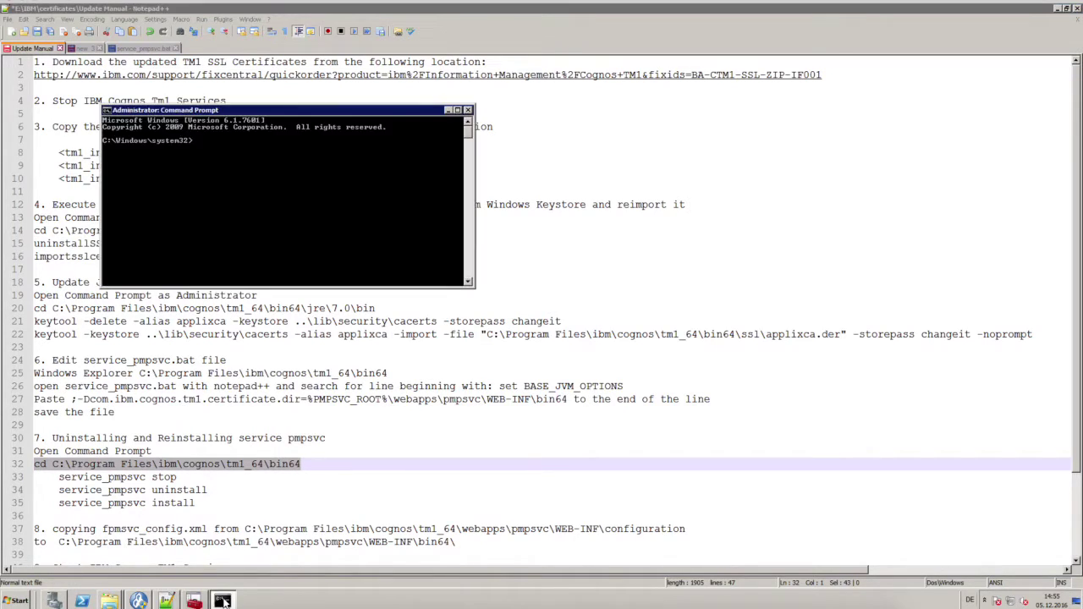
{"action": "right_click", "coordinate": [201, 142]}
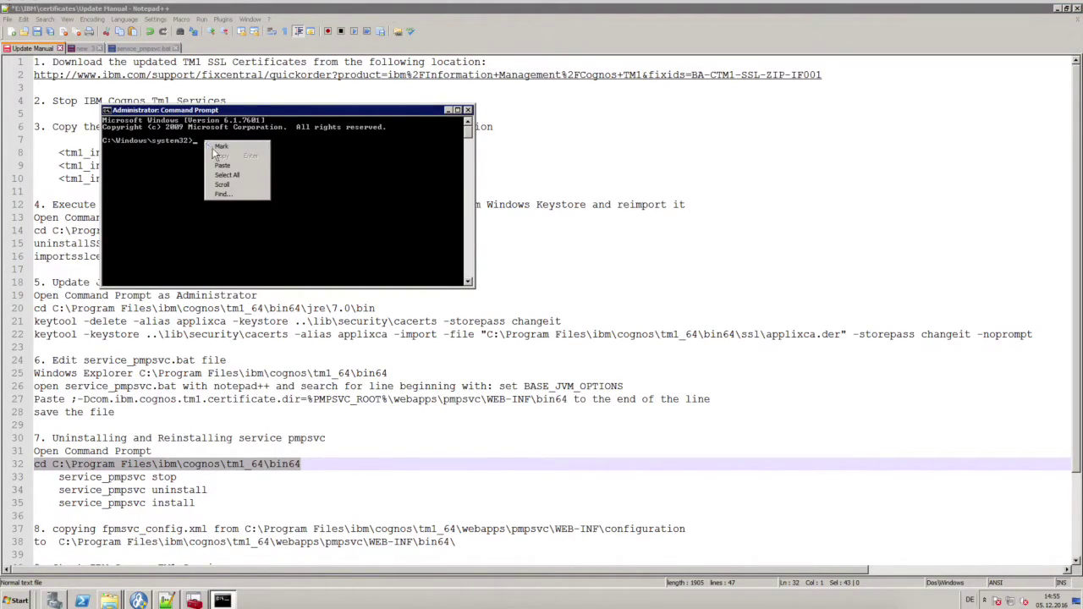
{"action": "left_click", "coordinate": [236, 167]}
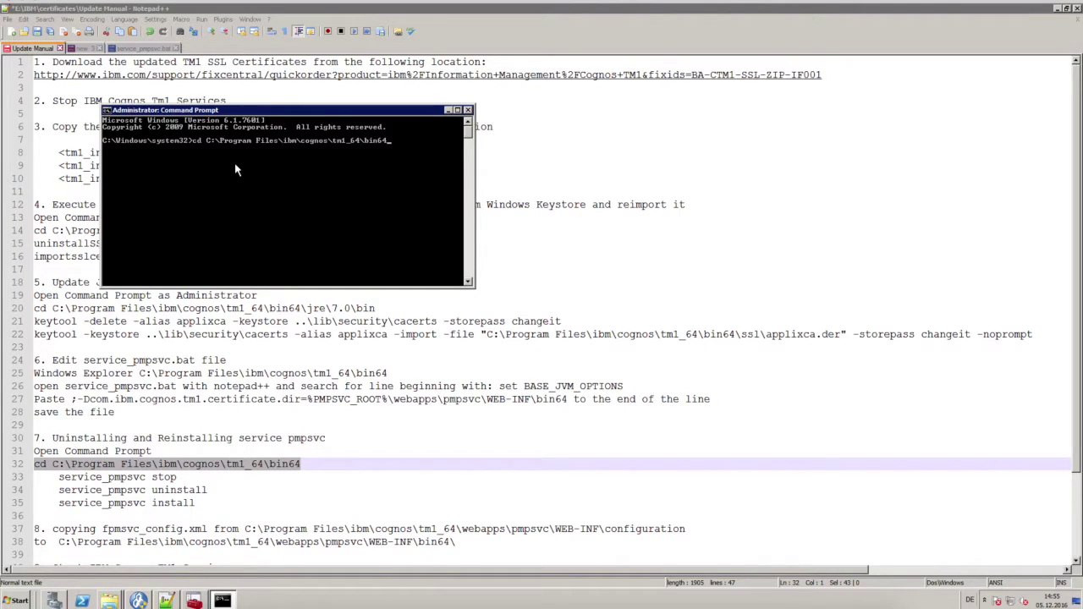
{"action": "key", "text": "Return"}
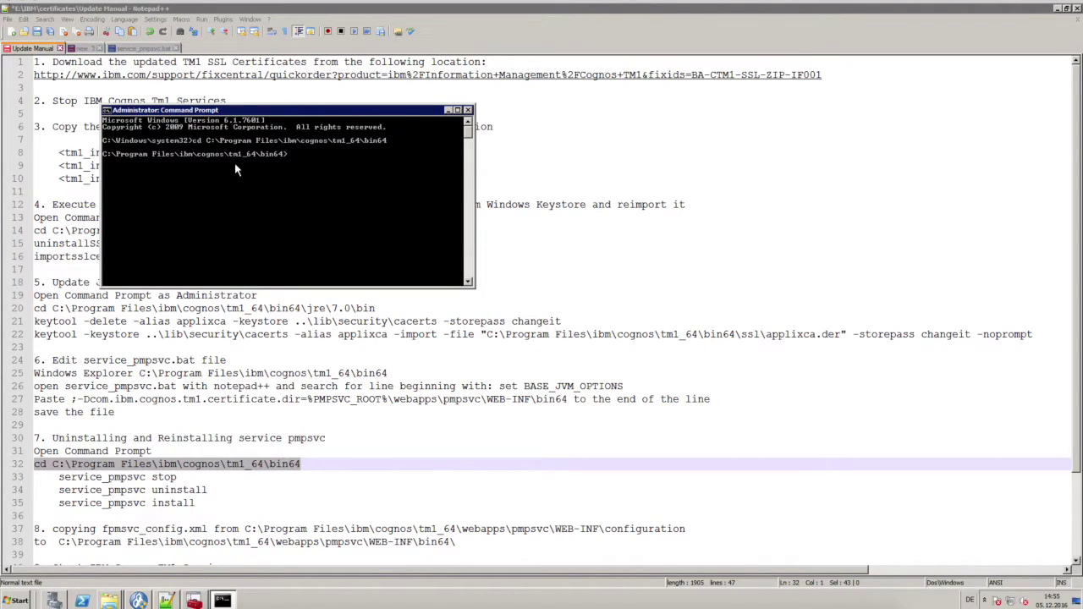
Copy the command service_pmpsvc uninstall from step 7 of the manual and run it in the administrator Command Prompt
{"action": "left_click", "coordinate": [214, 490]}
{"action": "left_click_drag", "start_coordinate": [207, 490], "coordinate": [59, 491]}
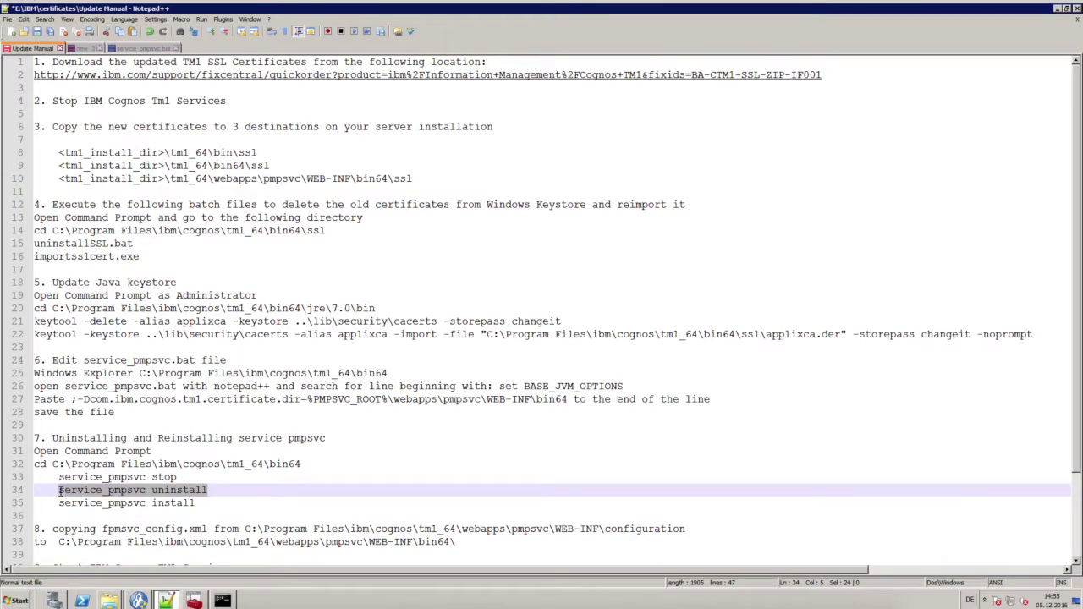
{"action": "right_click", "coordinate": [129, 498]}
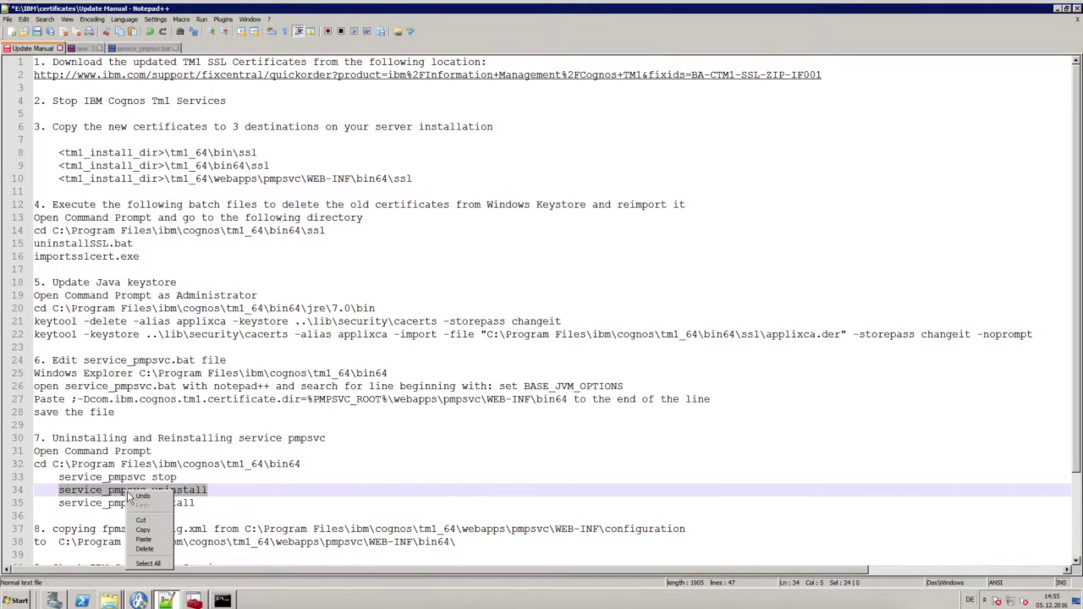
{"action": "left_click", "coordinate": [148, 518]}
{"action": "left_click", "coordinate": [225, 601]}
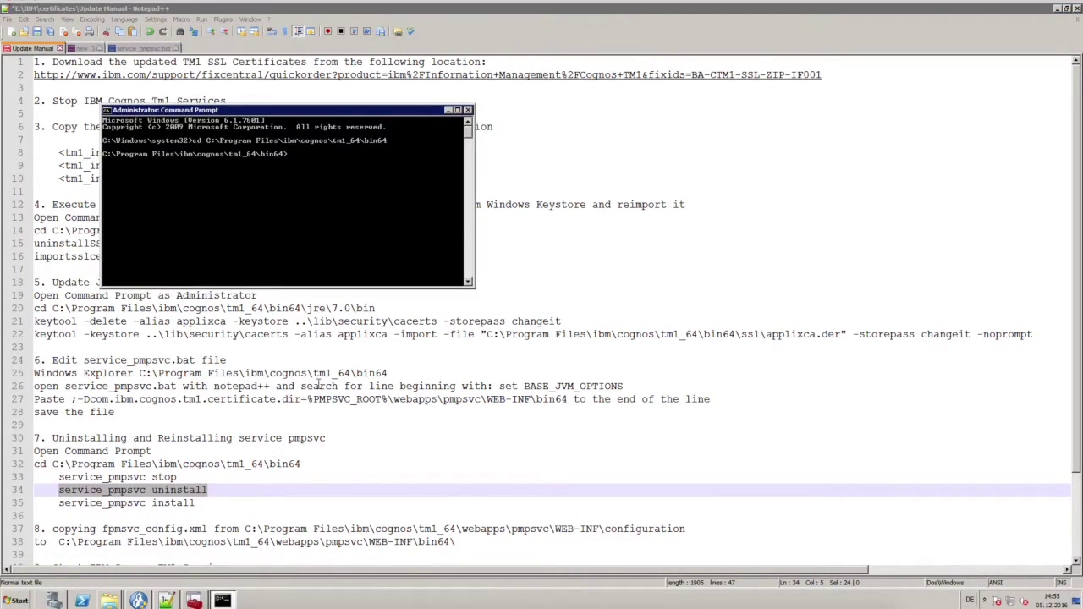
{"action": "right_click", "coordinate": [298, 156]}
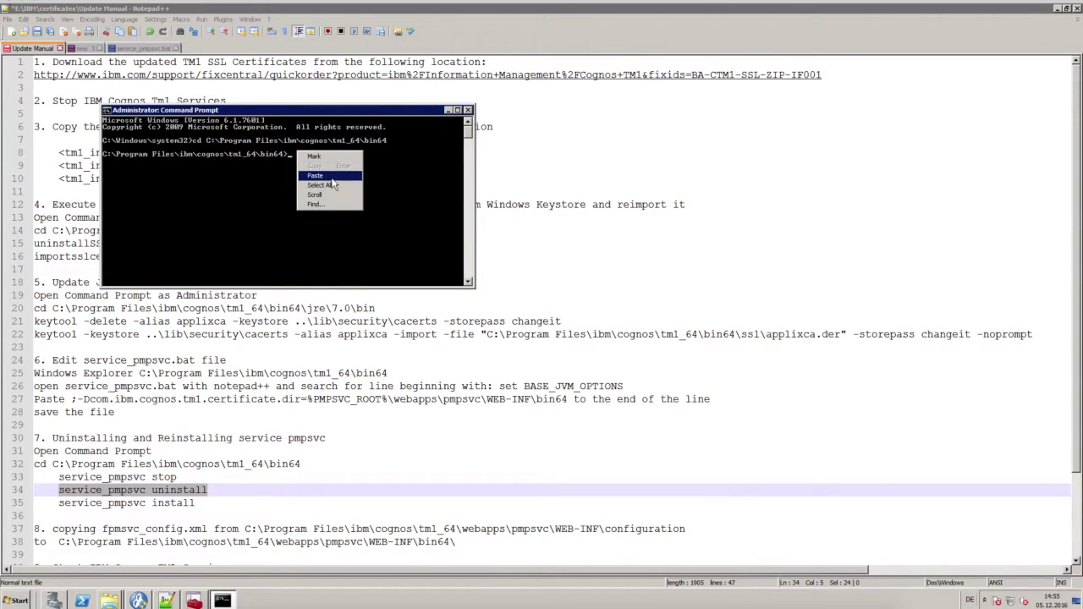
{"action": "left_click", "coordinate": [317, 175]}
{"action": "key", "text": "Return"}
{"action": "key", "text": "alt+F4"}
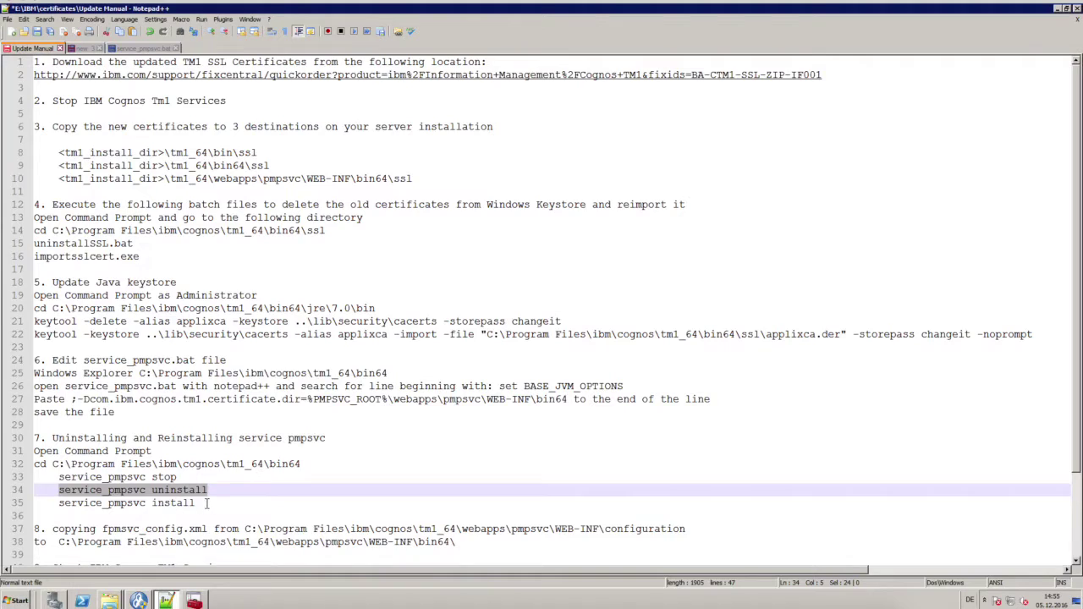
Copy the directory change command cd C:\Program Files\ibm\cognos\tm1_64\bin64 from step 7 of the Update Manual again
{"action": "left_click_drag", "start_coordinate": [203, 505], "coordinate": [59, 505]}
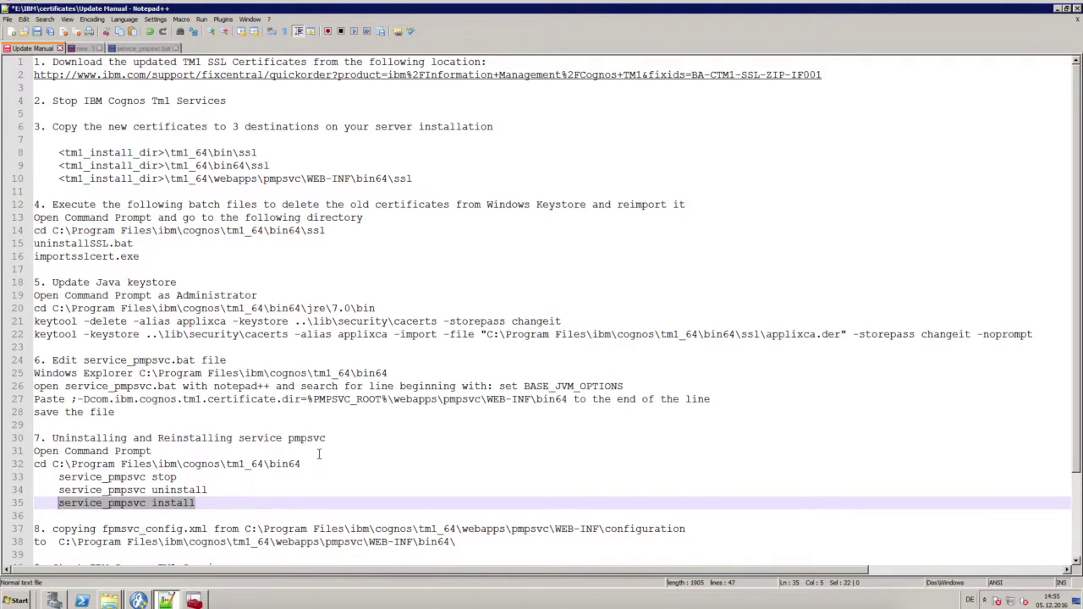
{"action": "left_click_drag", "start_coordinate": [312, 465], "coordinate": [34, 466]}
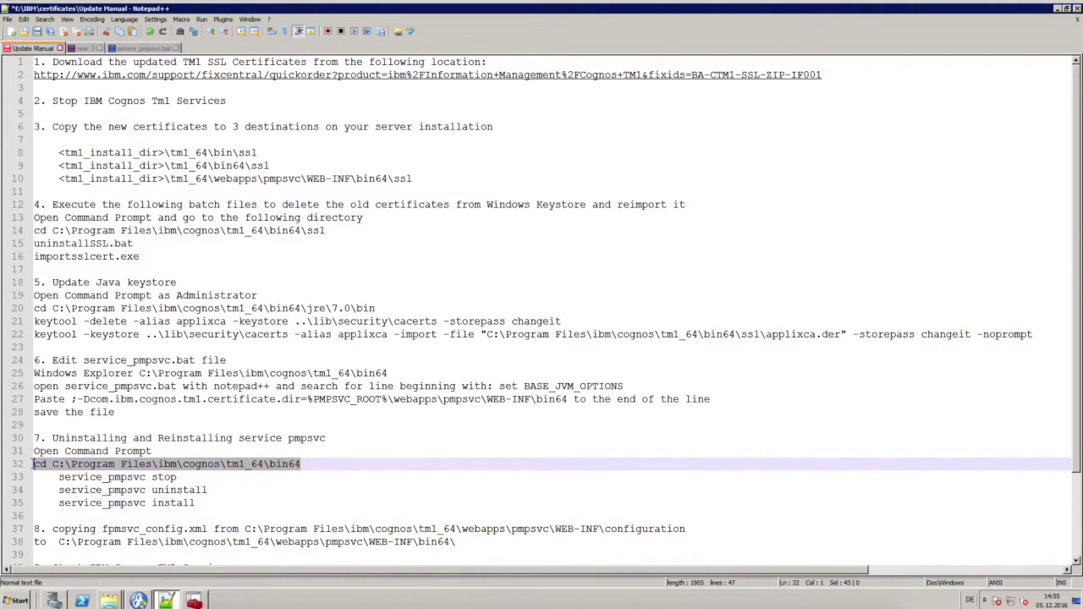
{"action": "right_click", "coordinate": [98, 467]}
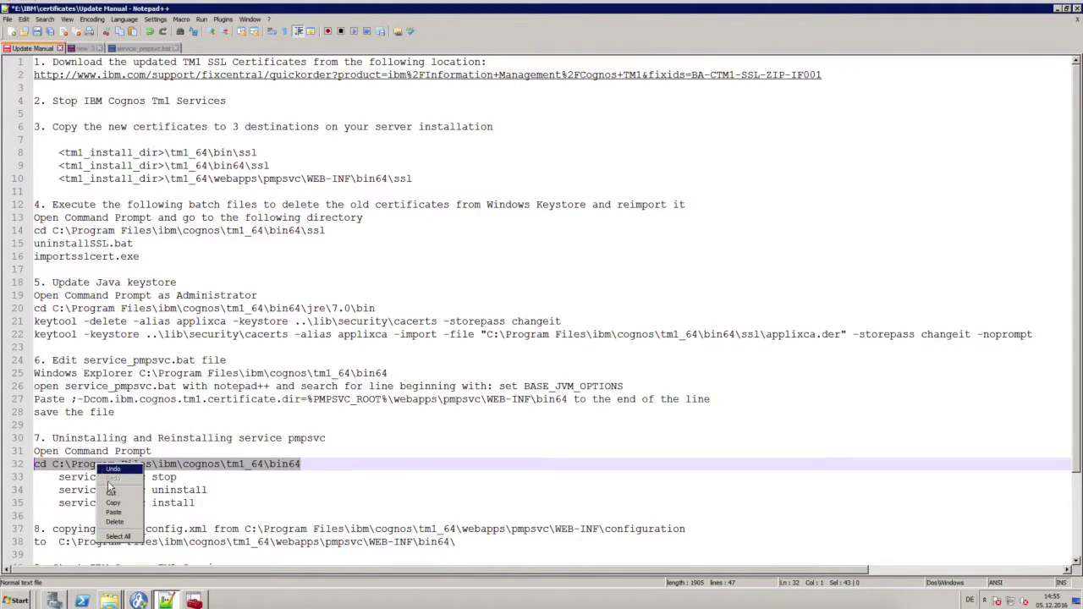
{"action": "left_click", "coordinate": [118, 506]}
Open another Command Prompt without administrator rights and run the copied command to change to C:\Program Files\ibm\cognos\tm1_64\bin64
{"action": "left_click", "coordinate": [28, 601]}
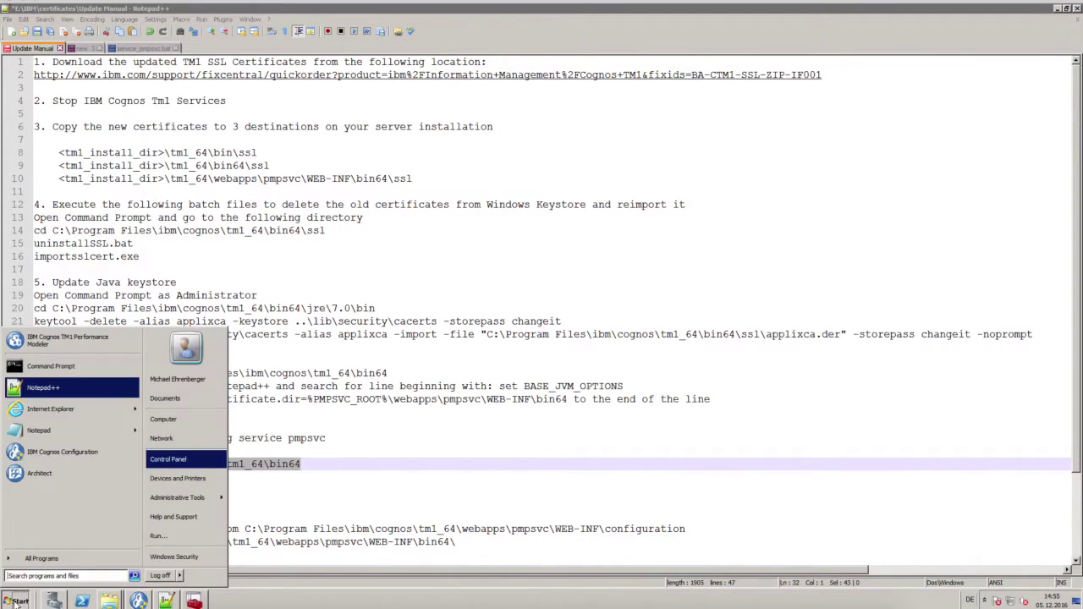
{"action": "left_click", "coordinate": [37, 367]}
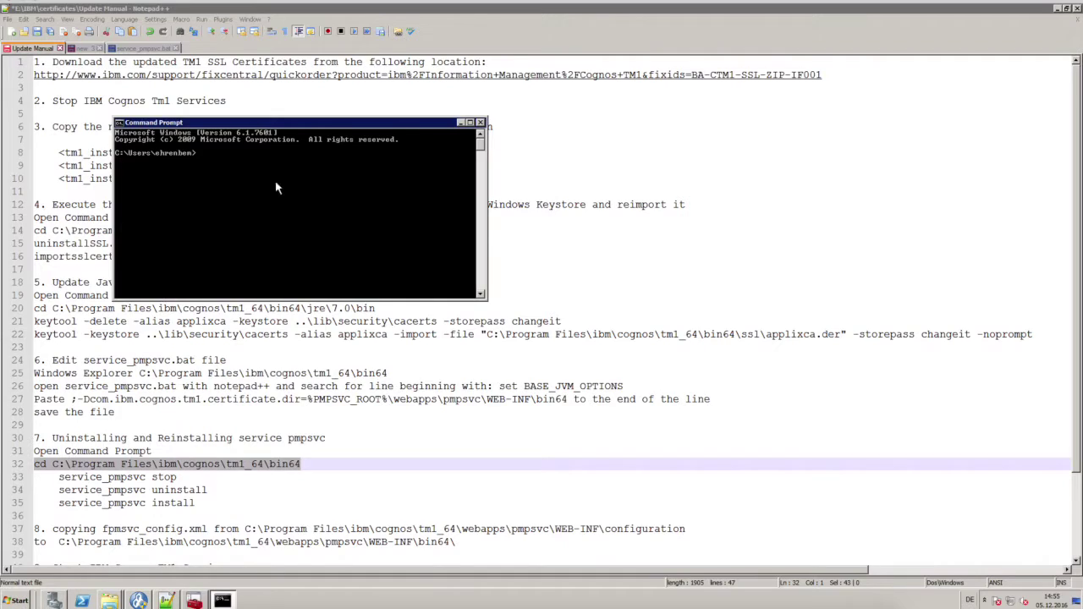
{"action": "right_click", "coordinate": [208, 159]}
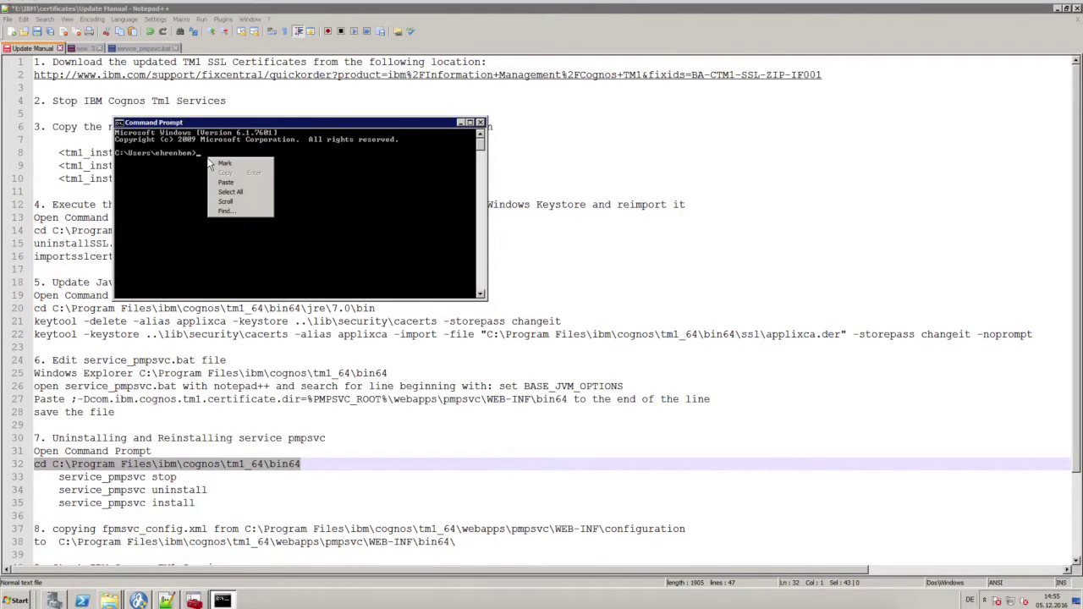
{"action": "left_click", "coordinate": [242, 188]}
{"action": "key", "text": "Return"}
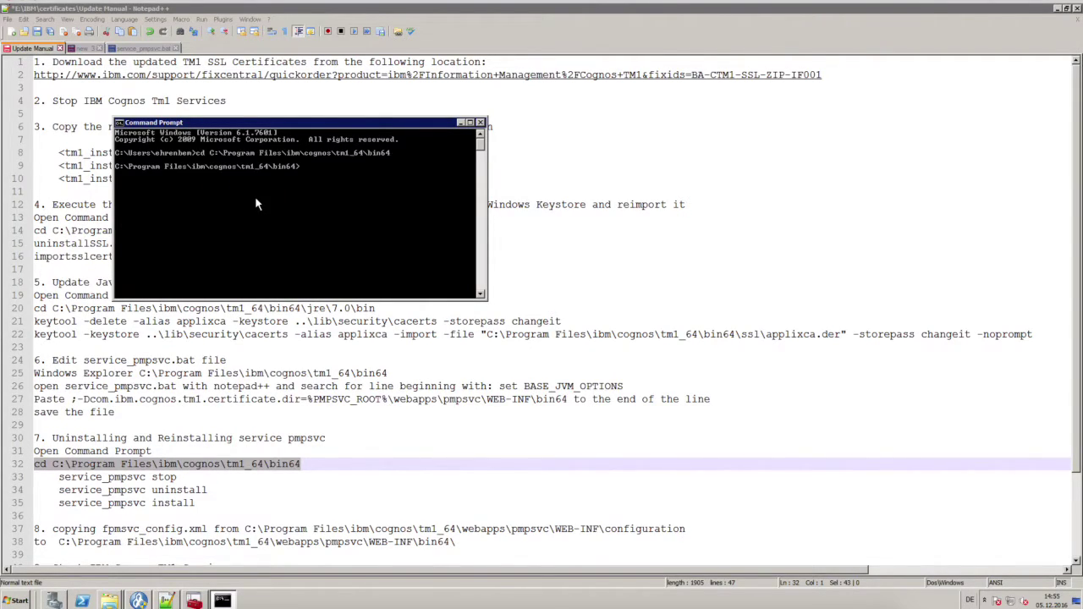
Copy the command service_pmpsvc install from step 7 of the manual and run it in the open Command Prompt
{"action": "left_click_drag", "start_coordinate": [208, 502], "coordinate": [59, 503]}
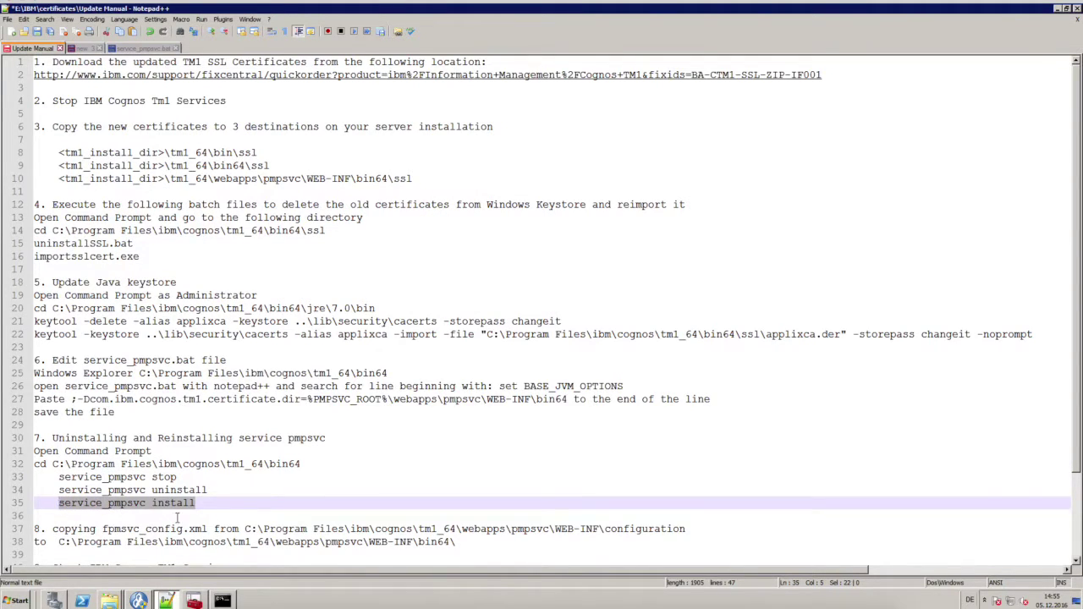
{"action": "key", "text": "ctrl+Tab"}
{"action": "right_click", "coordinate": [176, 505]}
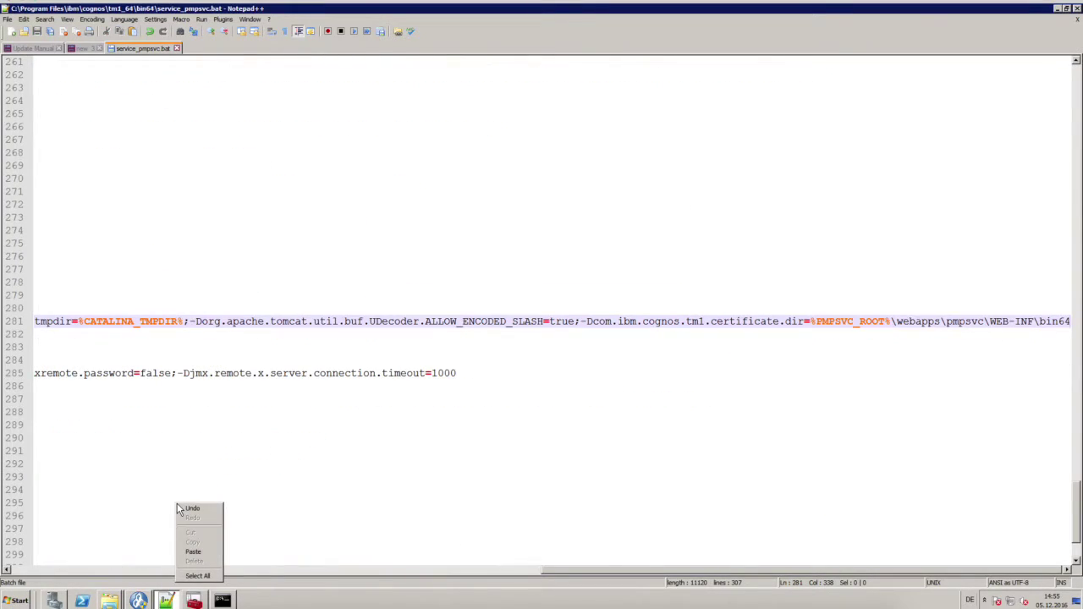
{"action": "left_click", "coordinate": [33, 49]}
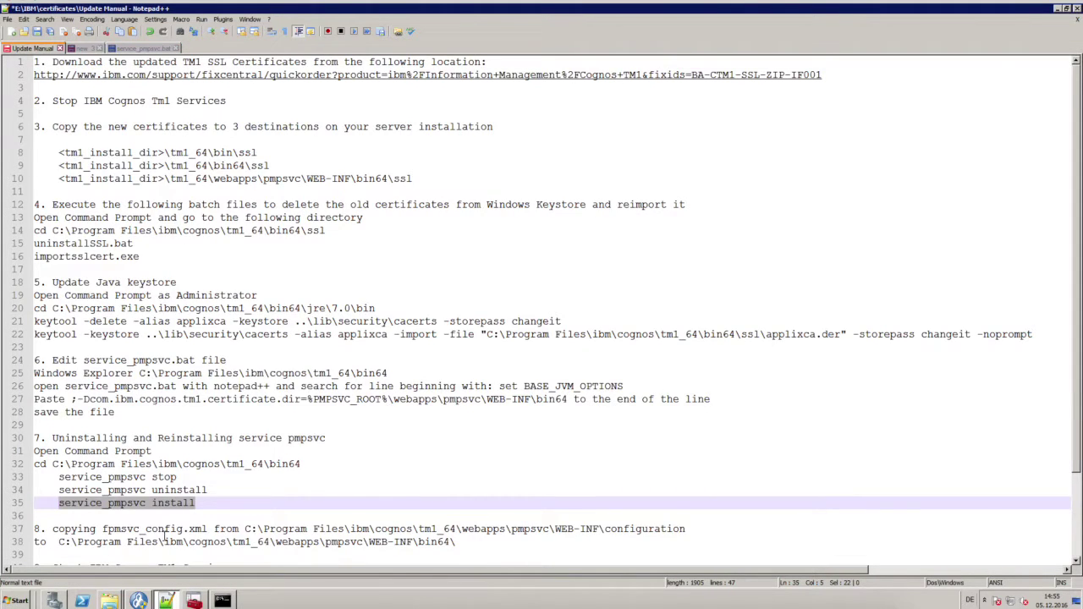
{"action": "right_click", "coordinate": [177, 508]}
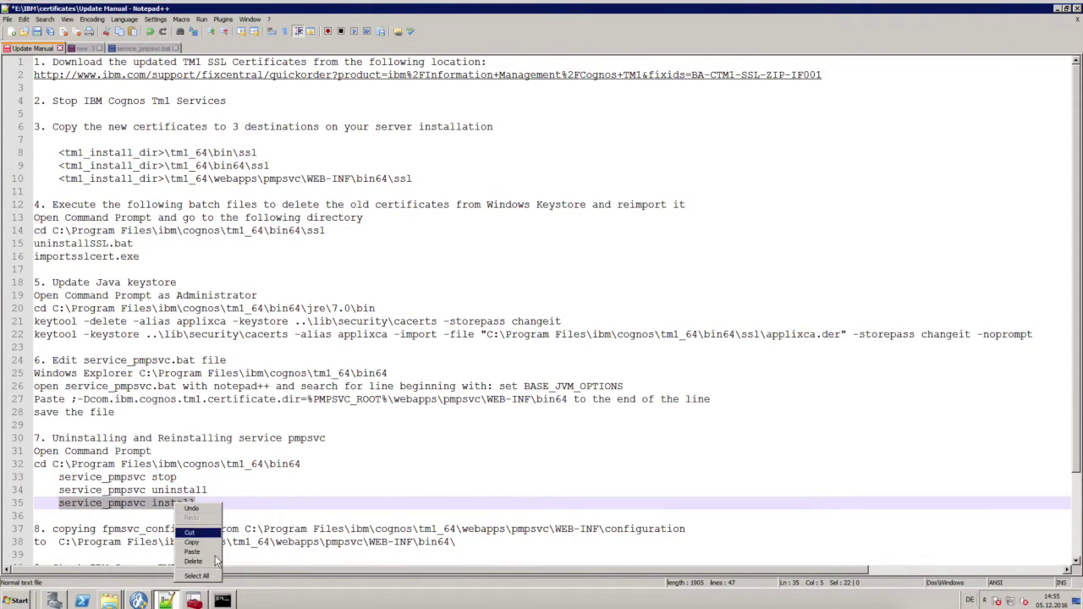
{"action": "left_click", "coordinate": [201, 544]}
{"action": "left_click", "coordinate": [226, 602]}
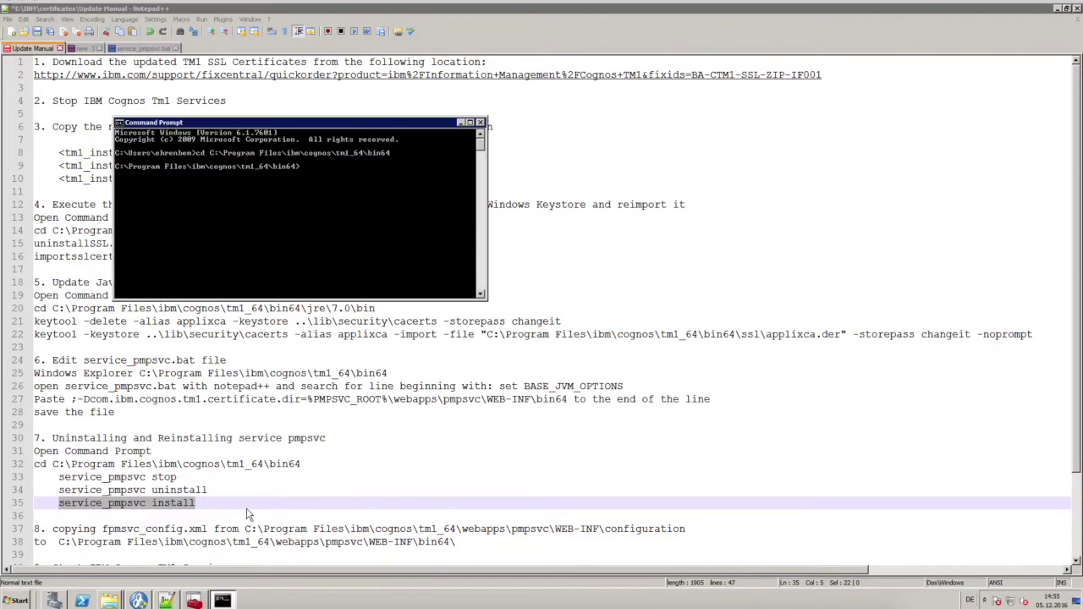
{"action": "right_click", "coordinate": [309, 168]}
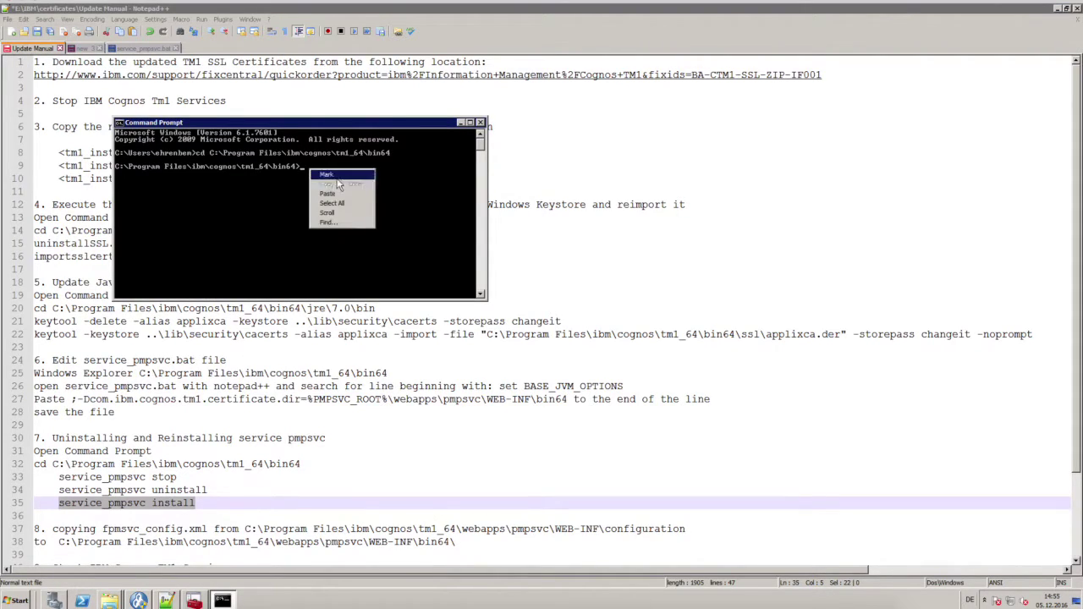
{"action": "left_click", "coordinate": [341, 195]}
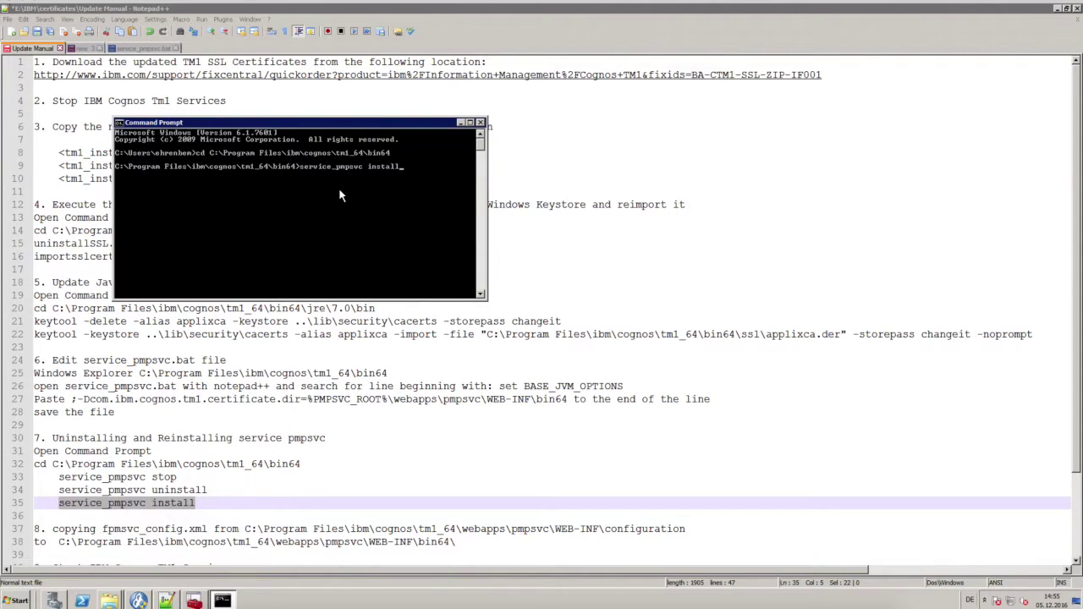
{"action": "key", "text": "Return"}
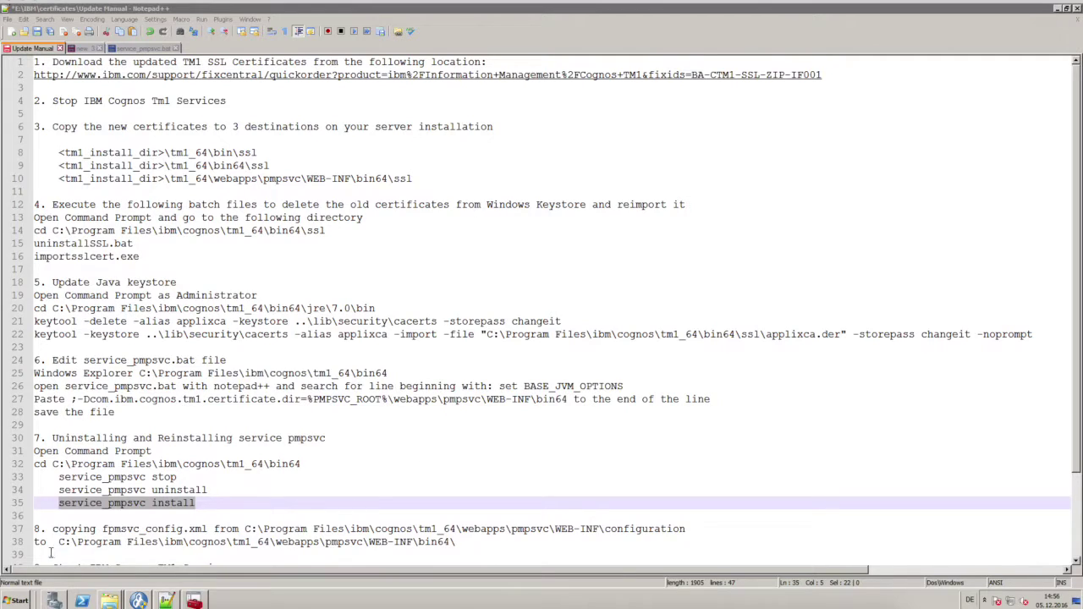
Copy the source path C:\Program Files\ibm\cognos\tm1_64\webapps\pmpsvc\WEB-INF\configuration from step 8 of the manual
{"action": "left_click", "coordinate": [349, 480]}
{"action": "scroll", "coordinate": [349, 480], "scroll_direction": "down", "scroll_amount": 3}
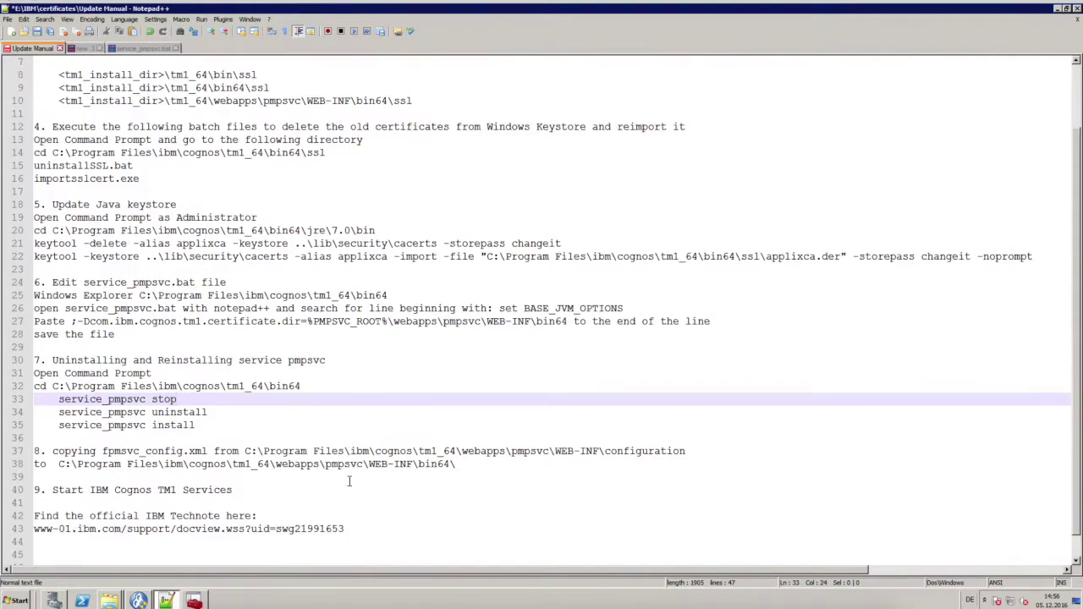
{"action": "left_click_drag", "start_coordinate": [52, 425], "coordinate": [692, 428]}
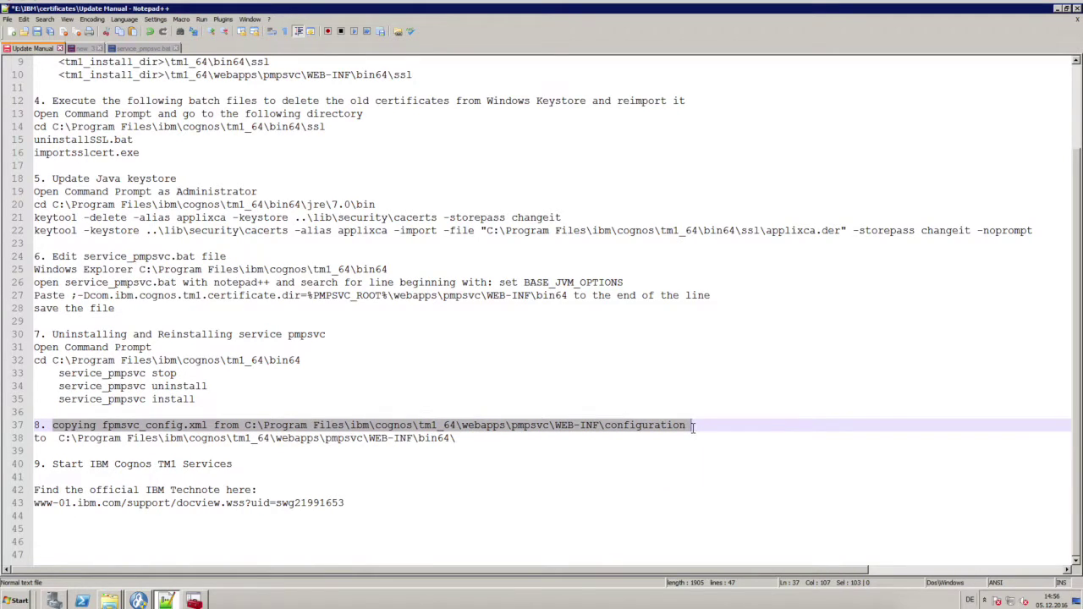
{"action": "left_click_drag", "start_coordinate": [245, 425], "coordinate": [616, 438]}
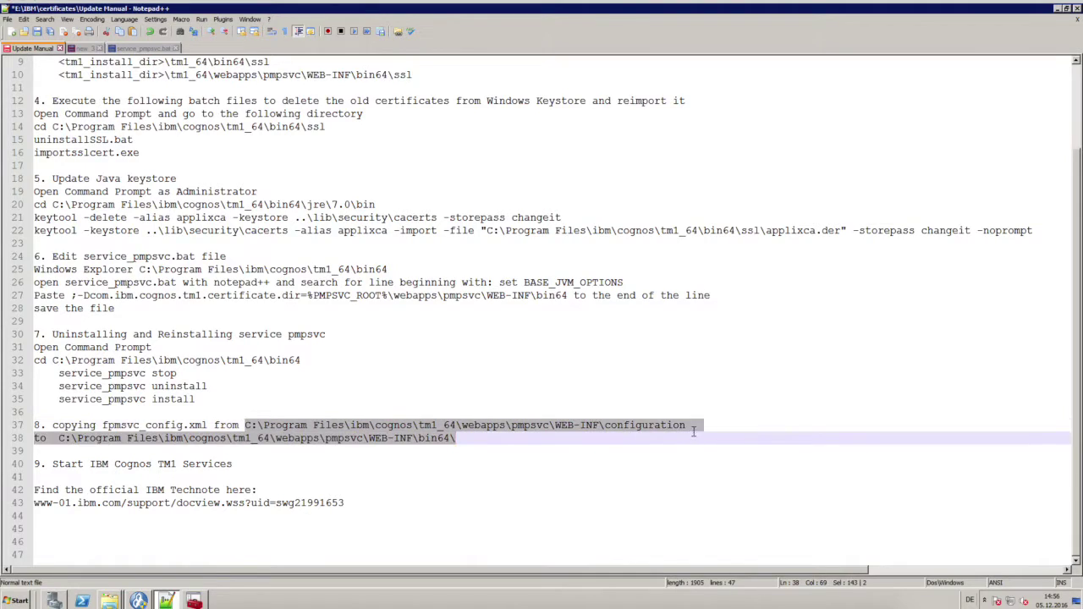
{"action": "left_click_drag", "start_coordinate": [693, 431], "coordinate": [688, 425]}
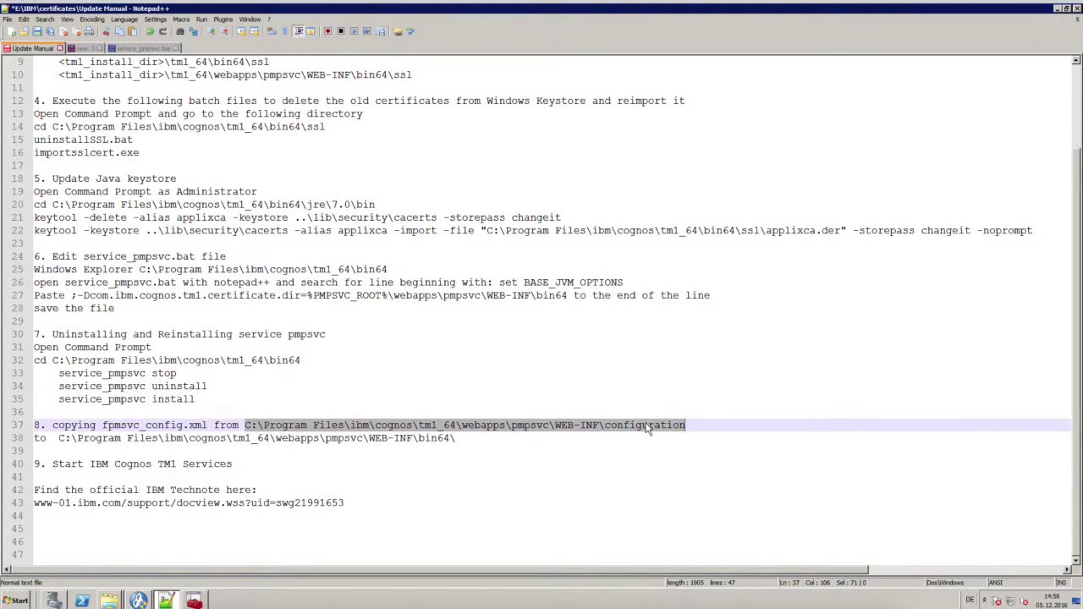
{"action": "right_click", "coordinate": [646, 426]}
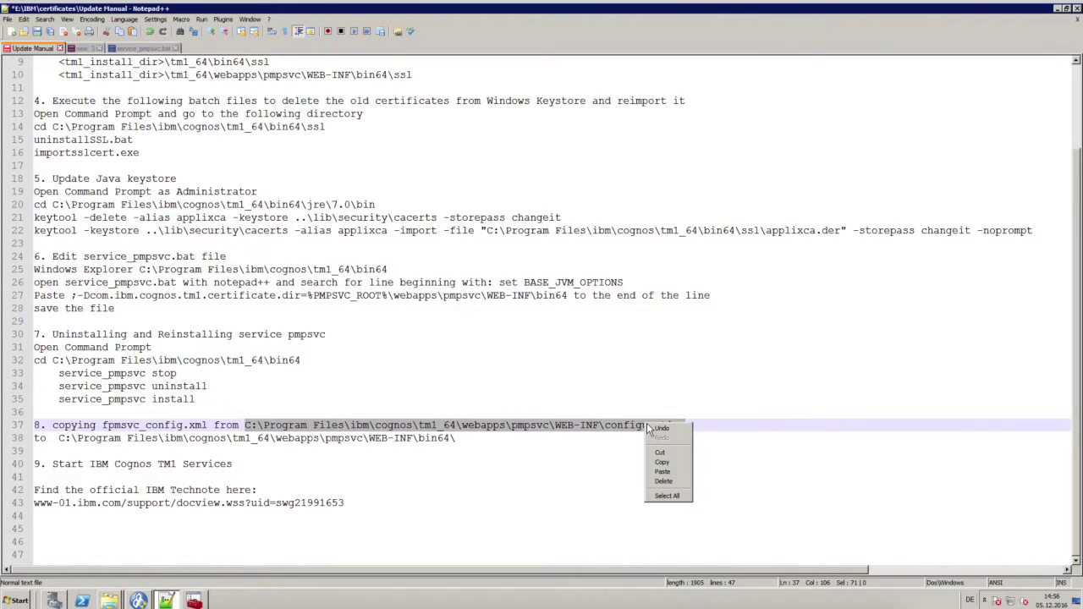
{"action": "left_click", "coordinate": [667, 463]}
Switch to the bin64 Windows Explorer window and go to the copied WEB-INF\configuration path
{"action": "left_click", "coordinate": [106, 601]}
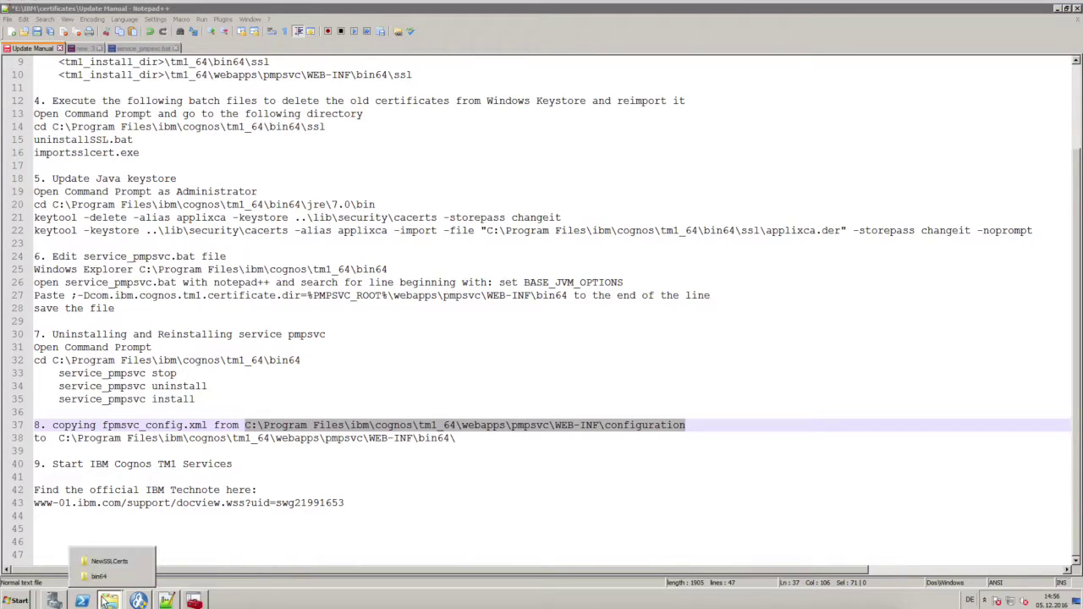
{"action": "left_click", "coordinate": [107, 576]}
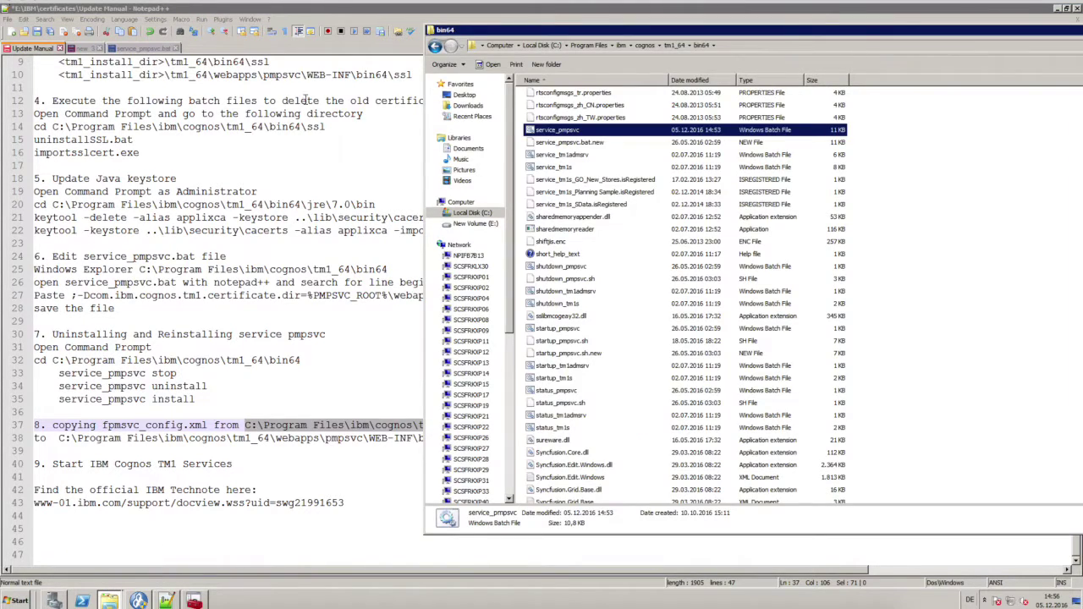
{"action": "left_click", "coordinate": [735, 45]}
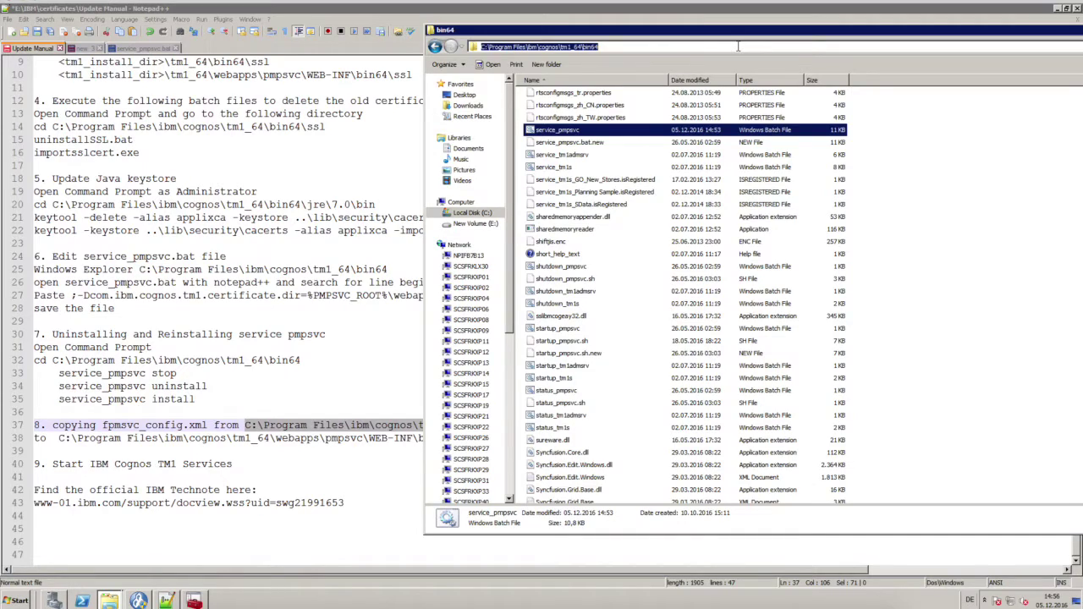
{"action": "key", "text": "ctrl+v"}
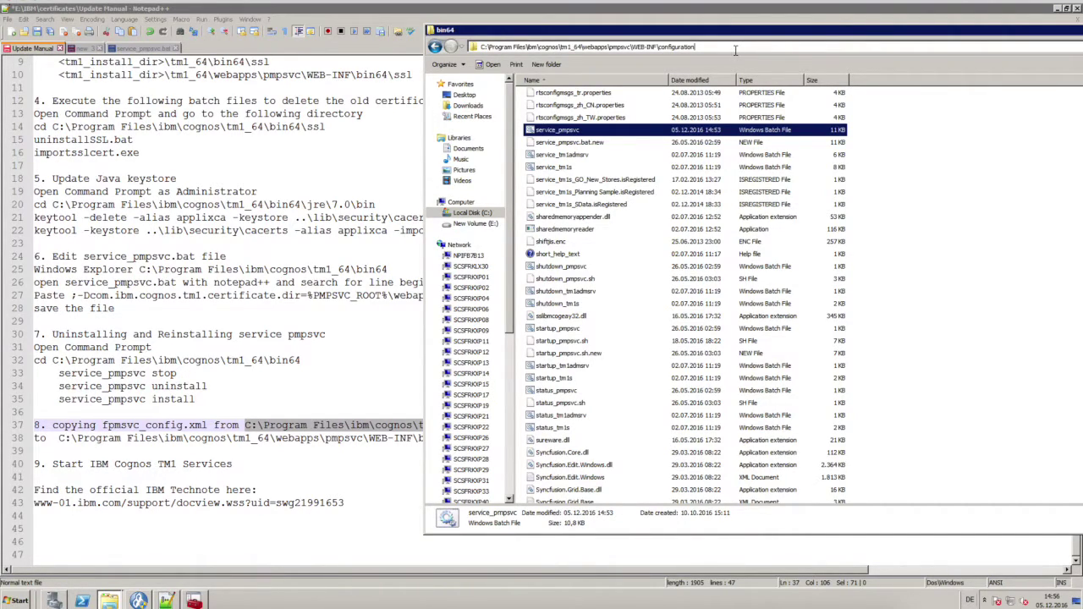
{"action": "key", "text": "Return"}
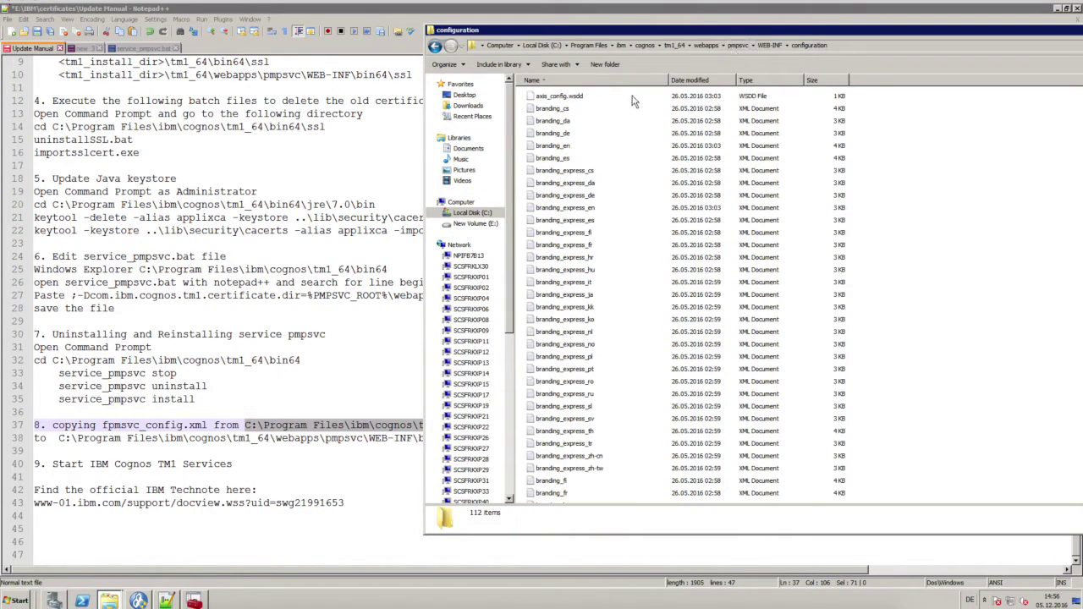
Find the fpmsvc_config XML document in the configuration folder and copy it
{"action": "left_click", "coordinate": [548, 134]}
{"action": "key", "text": "f"}
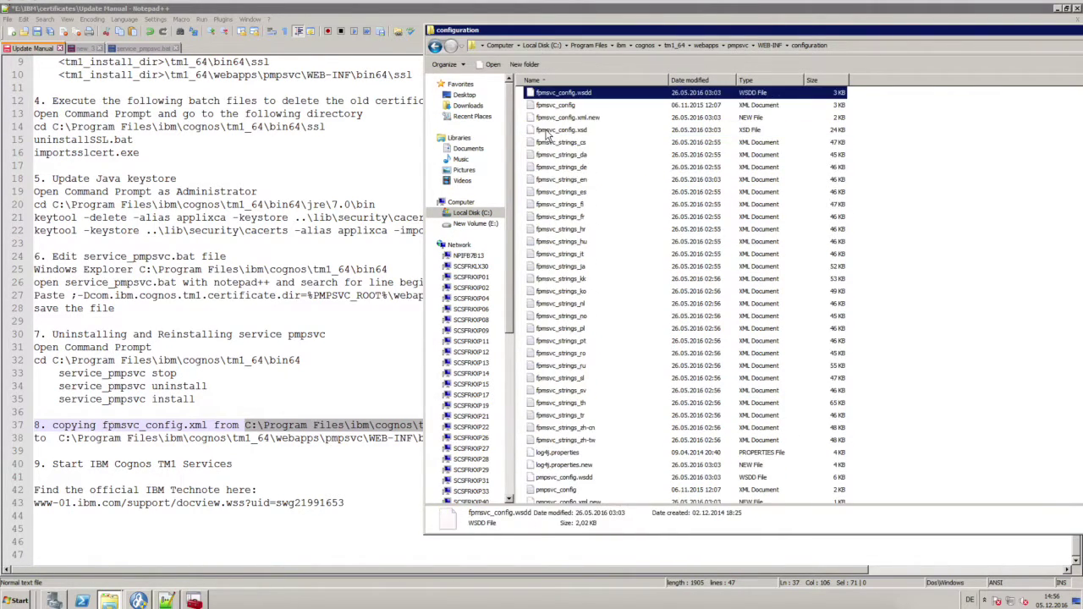
{"action": "left_click", "coordinate": [557, 106]}
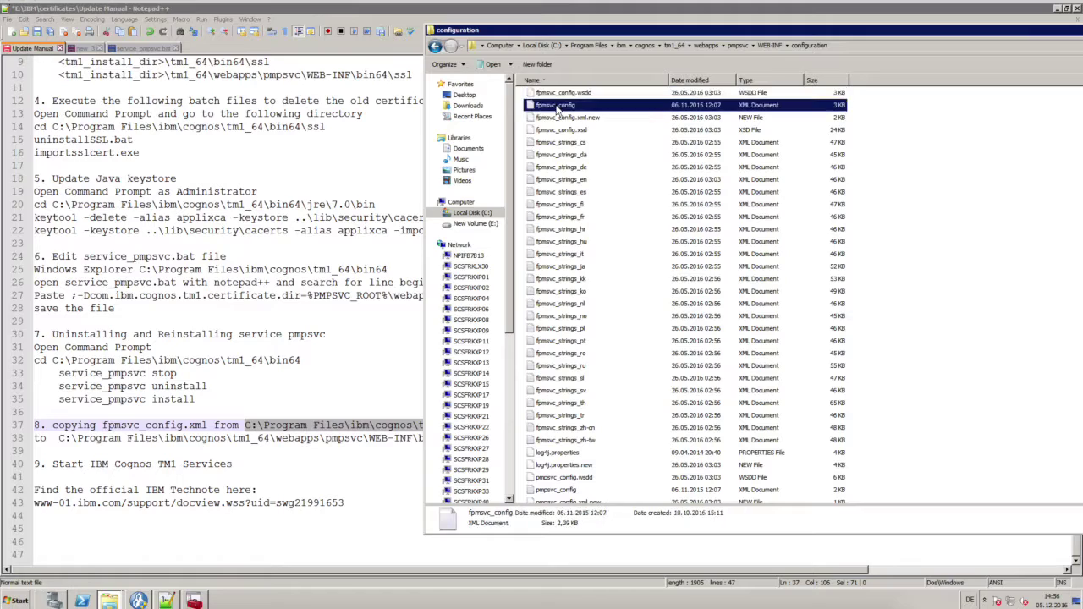
{"action": "right_click", "coordinate": [557, 107]}
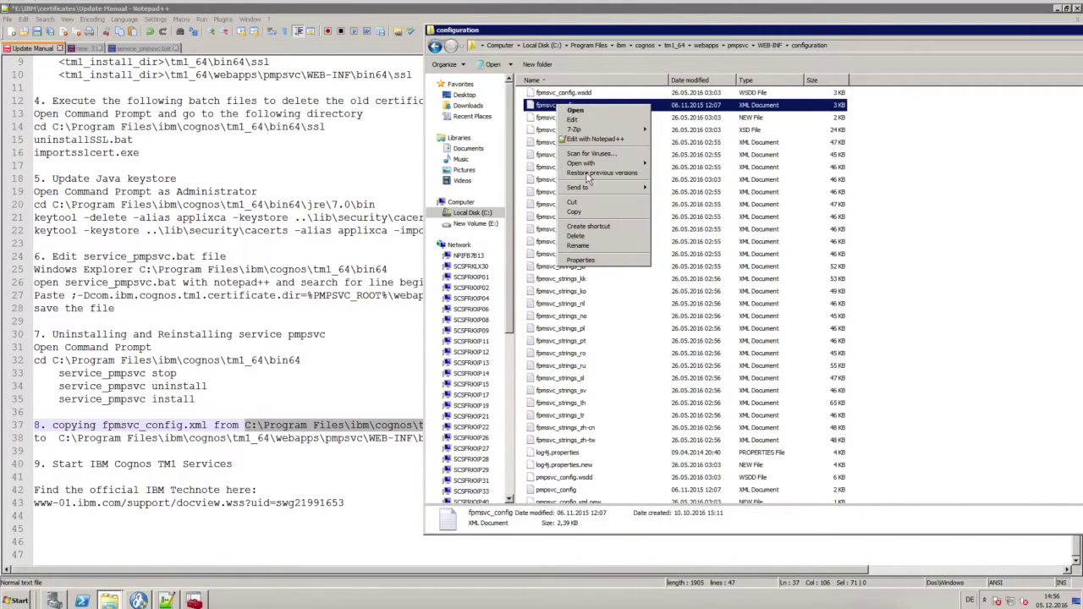
{"action": "left_click", "coordinate": [582, 214]}
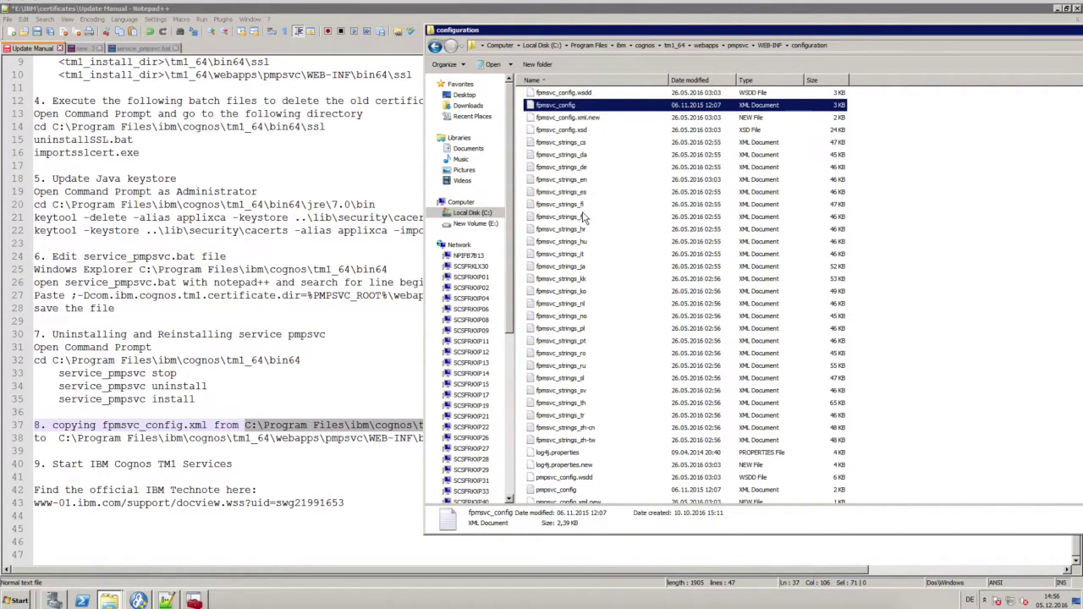
Copy the destination path C:\Program Files\ibm\cognos\tm1_64\webapps\pmpsvc\WEB-INF\bin64 from step 8 of the manual
{"action": "left_click", "coordinate": [340, 471]}
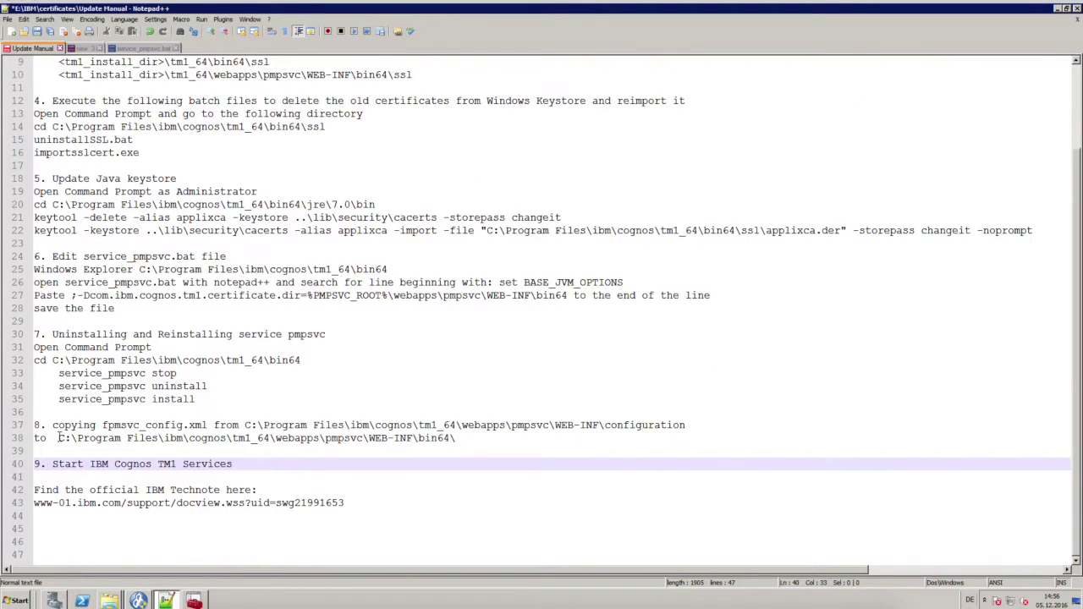
{"action": "left_click_drag", "start_coordinate": [59, 438], "coordinate": [444, 438]}
{"action": "right_click", "coordinate": [443, 440]}
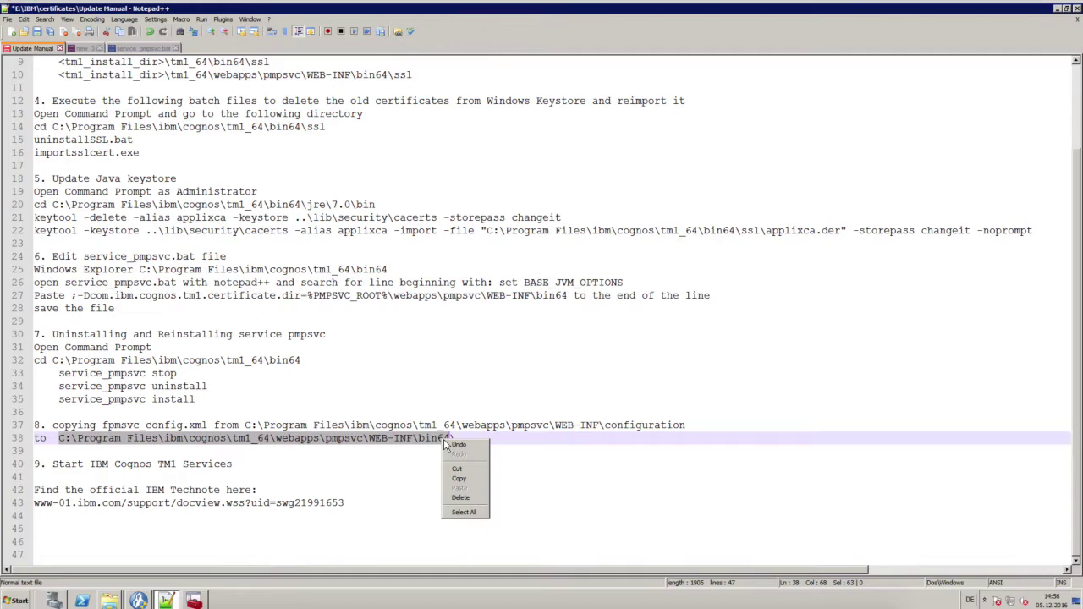
{"action": "left_click", "coordinate": [459, 478]}
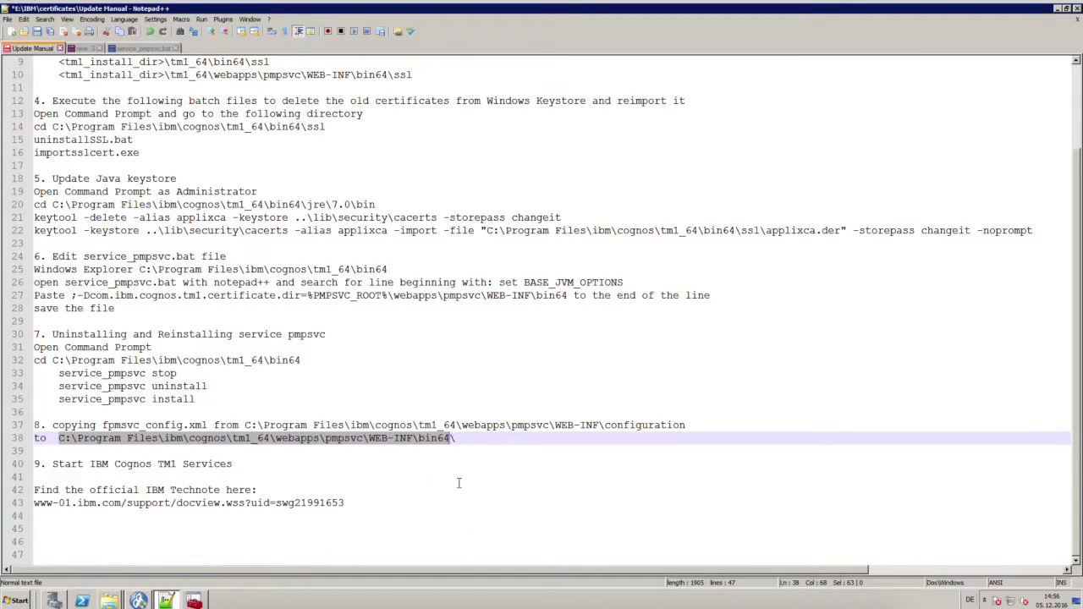
Return to the configuration folder's Explorer window, go to the copied WEB-INF\bin64 path and try to paste the file there
{"action": "left_click", "coordinate": [109, 601]}
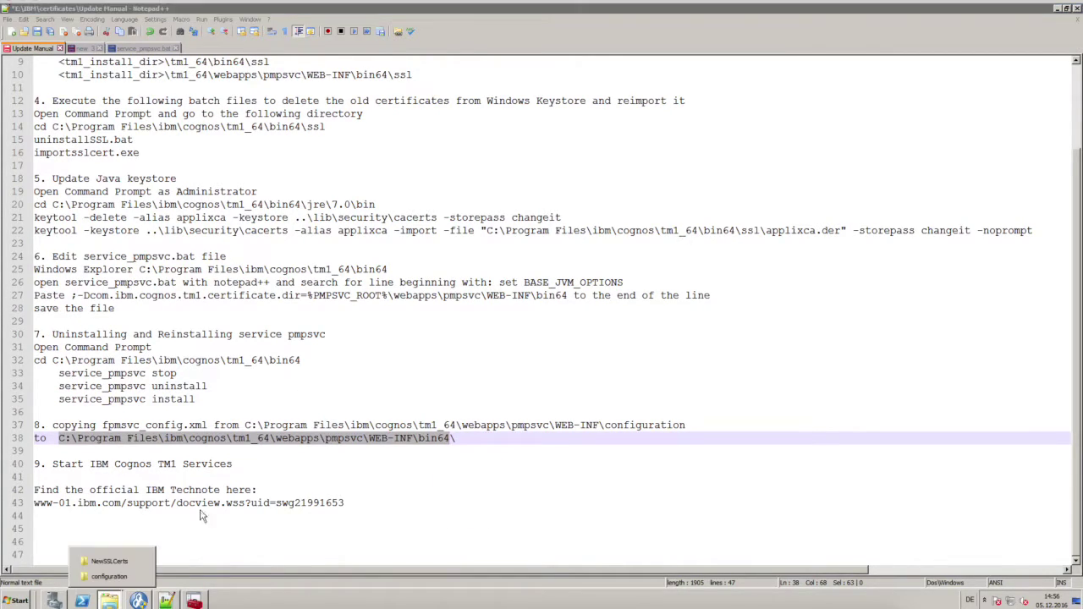
{"action": "left_click", "coordinate": [106, 576]}
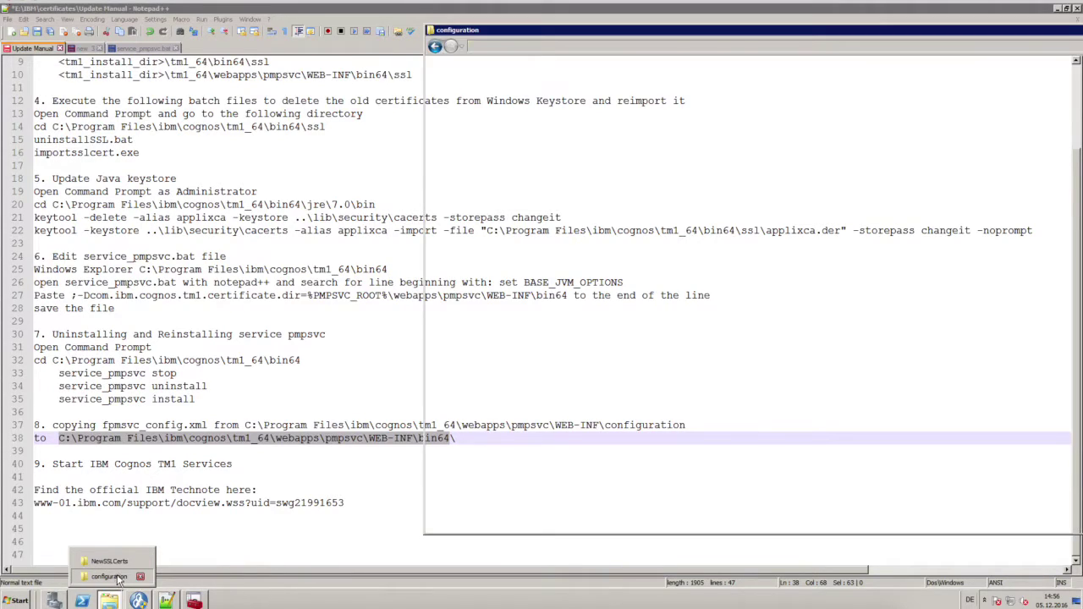
{"action": "left_click", "coordinate": [876, 42]}
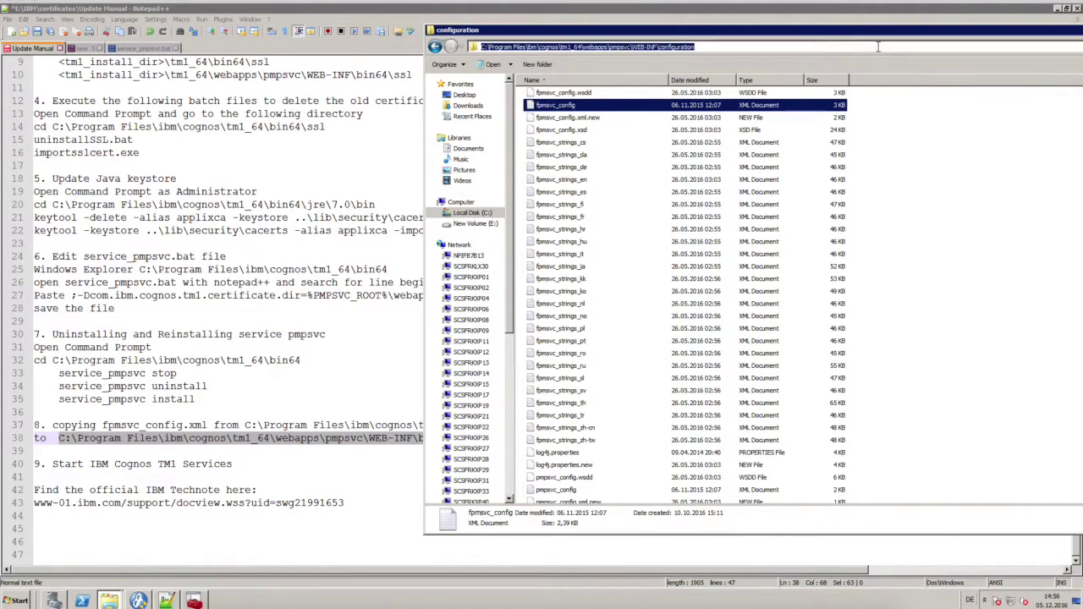
{"action": "key", "text": "ctrl+v"}
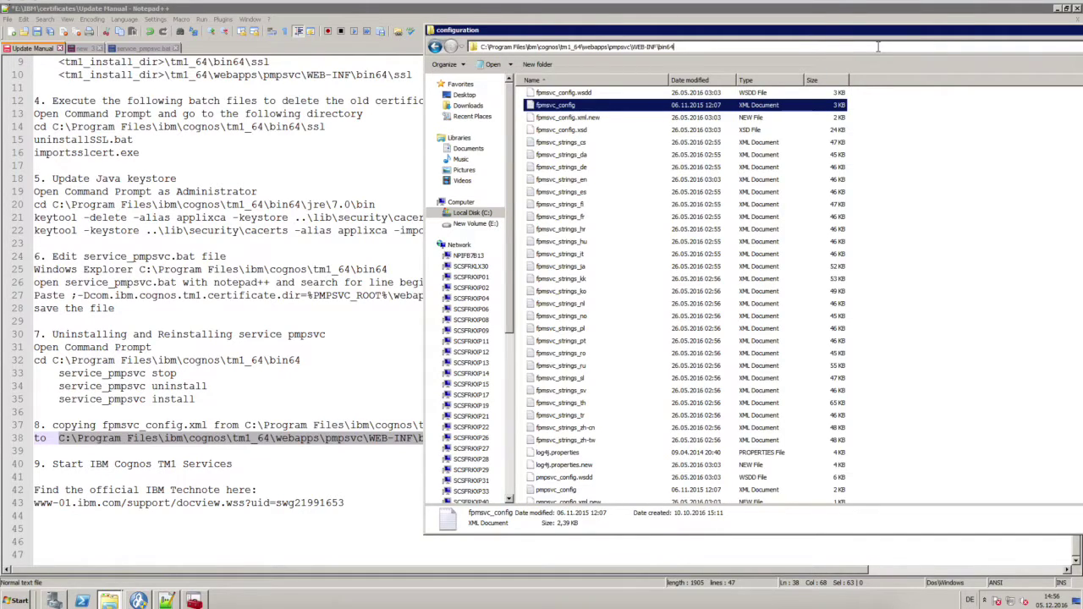
{"action": "key", "text": "Return"}
{"action": "right_click", "coordinate": [644, 233]}
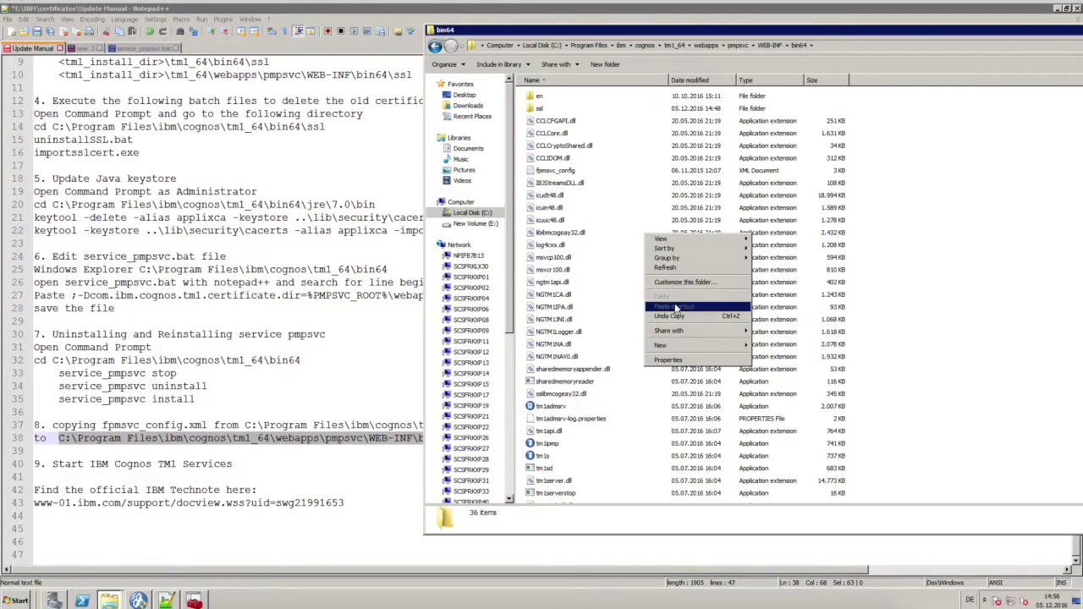
Copy fpmsvc_config again from the WEB-INF\configuration folder and paste it into WEB-INF\bin64, replacing the existing file
{"action": "left_click", "coordinate": [433, 44]}
{"action": "left_click", "coordinate": [433, 45]}
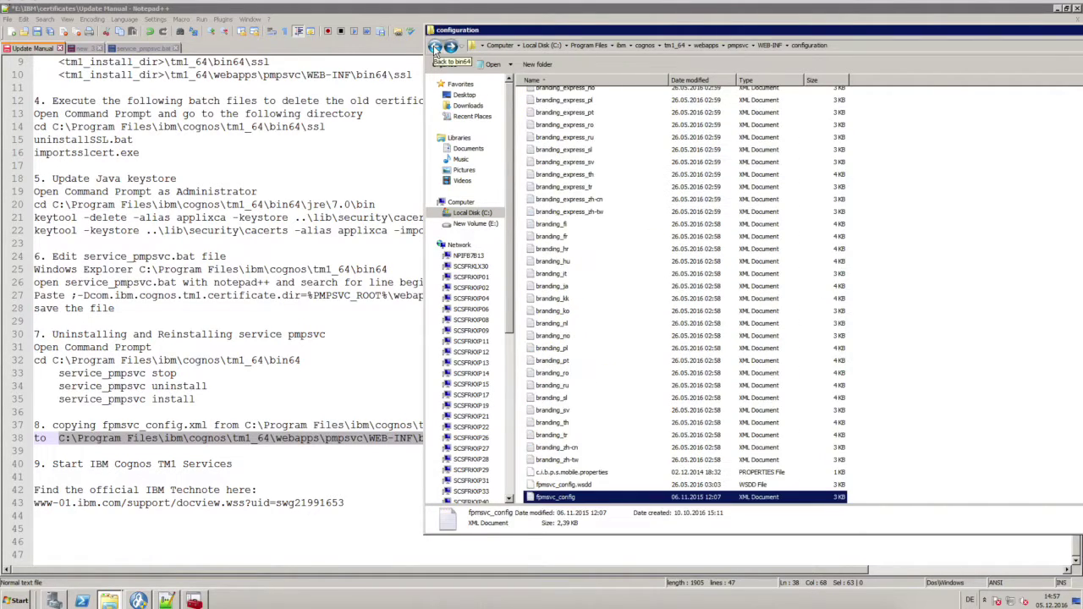
{"action": "right_click", "coordinate": [587, 499]}
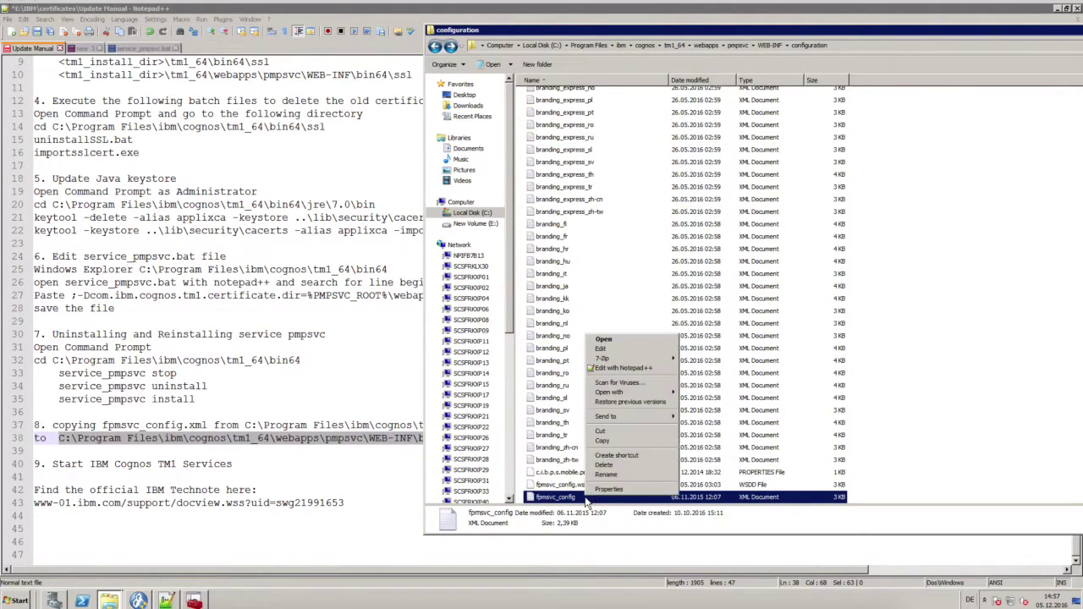
{"action": "left_click", "coordinate": [615, 441]}
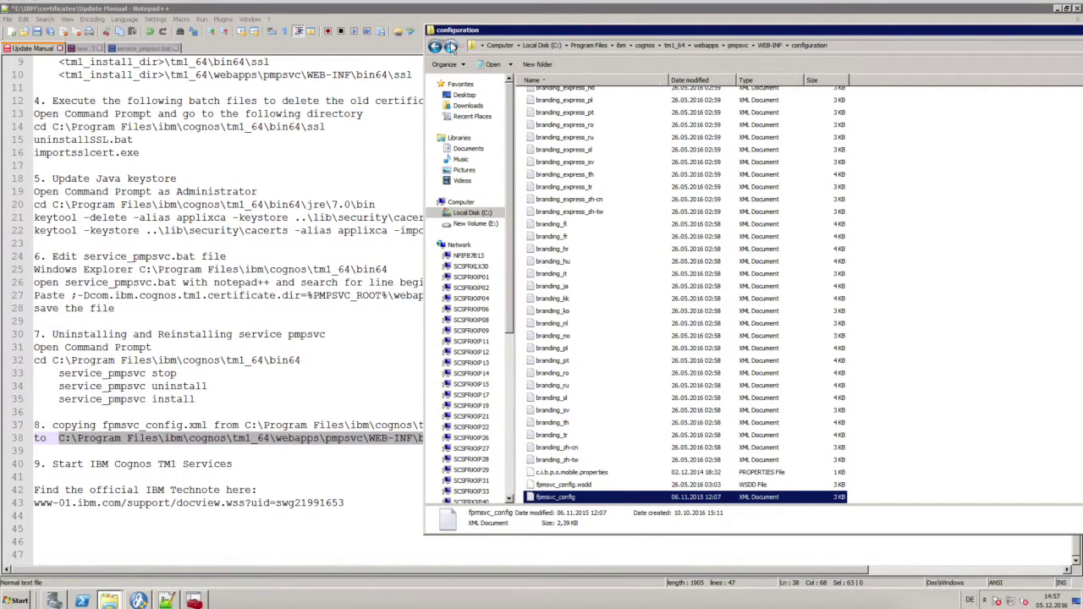
{"action": "left_click", "coordinate": [451, 46]}
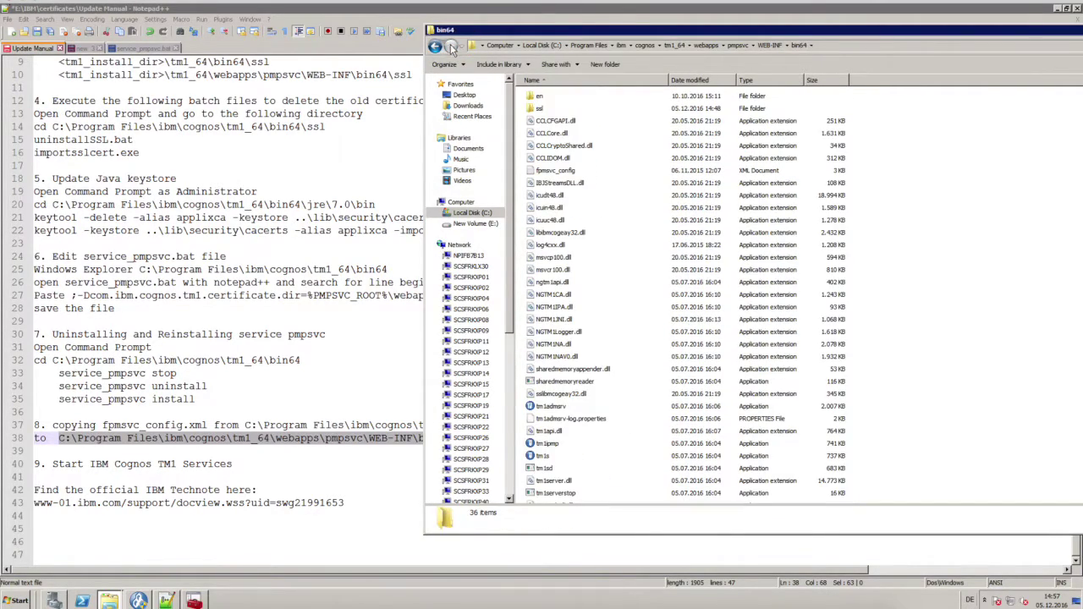
{"action": "right_click", "coordinate": [629, 330]}
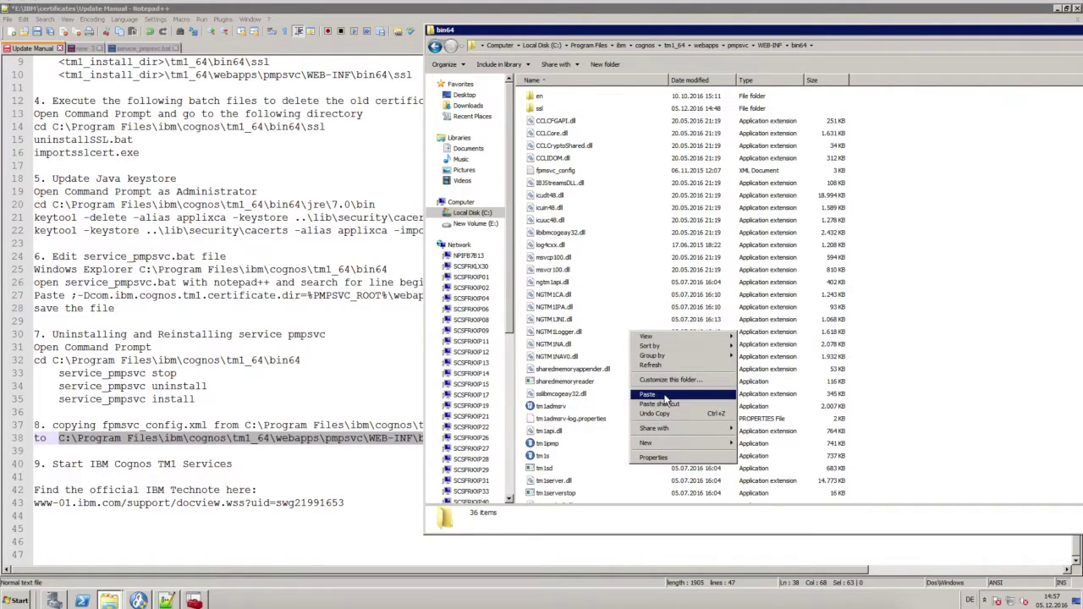
{"action": "left_click", "coordinate": [666, 396]}
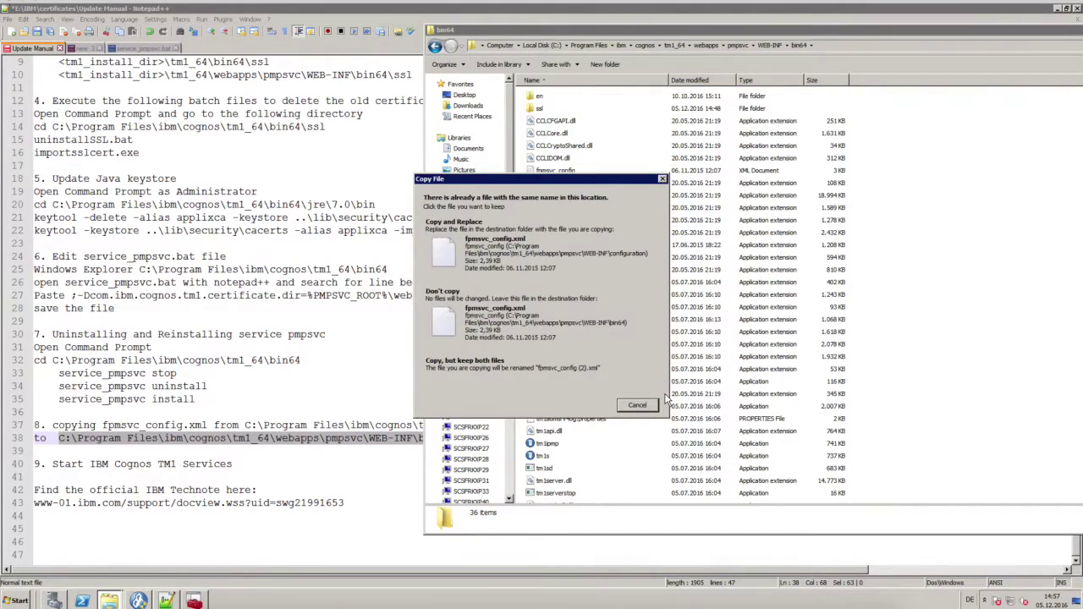
{"action": "left_click", "coordinate": [497, 255]}
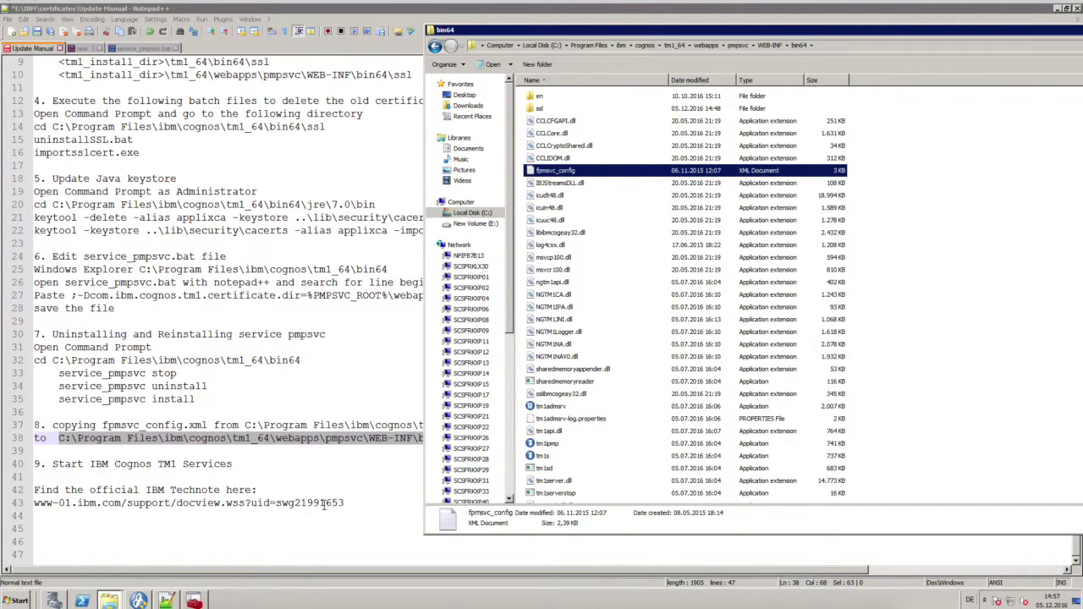
Switch to the Services window and start the IBM Cognos TM1 Admin Server x64 and IBM Cognos TM1 Server - Planning Sample services
{"action": "left_click", "coordinate": [252, 465]}
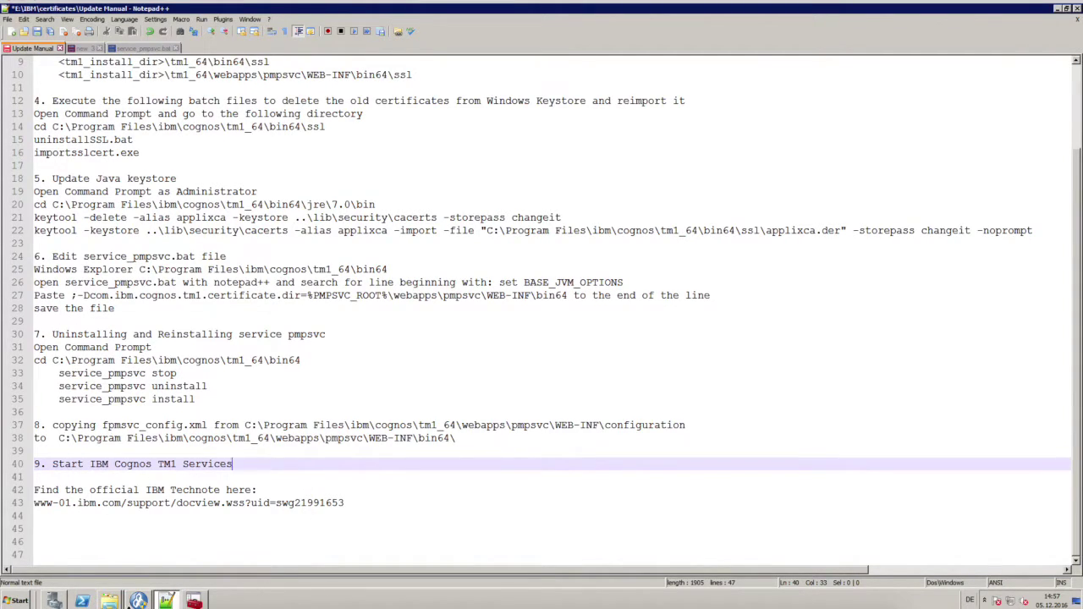
{"action": "left_click", "coordinate": [194, 602]}
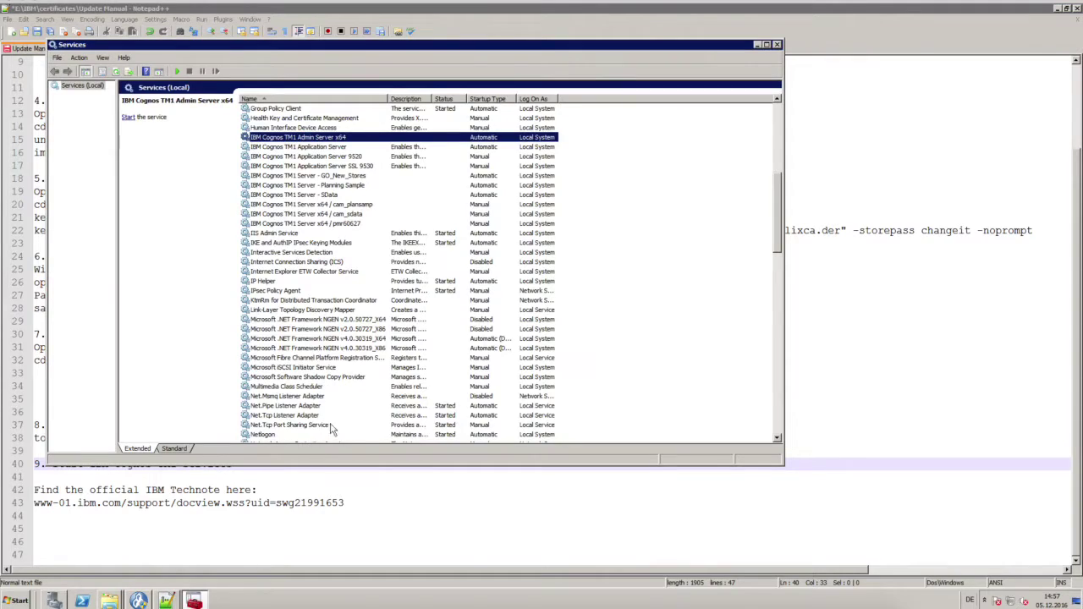
{"action": "right_click", "coordinate": [360, 141]}
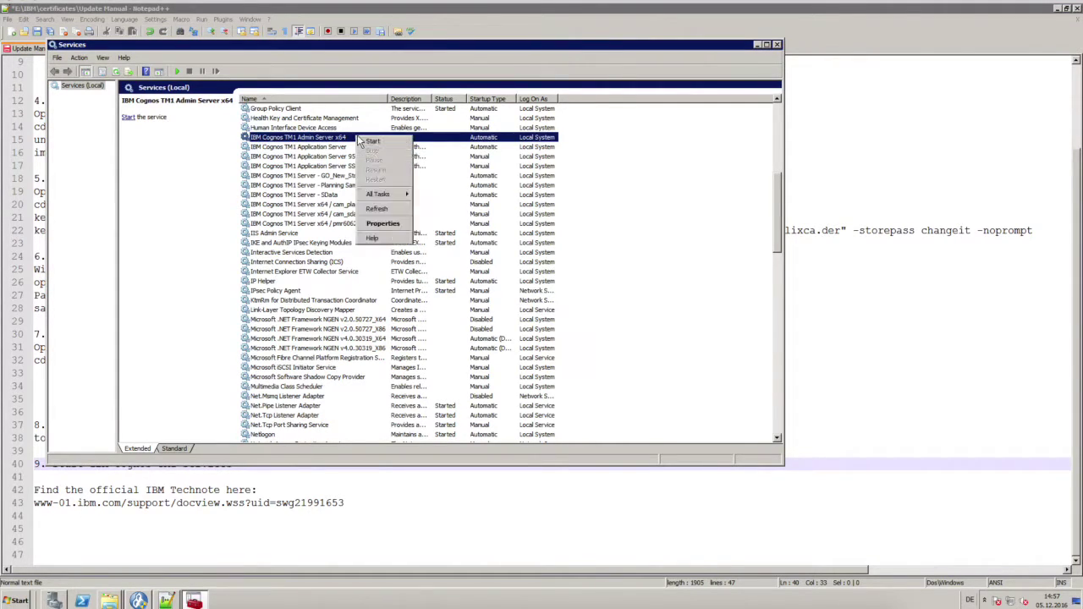
{"action": "left_click", "coordinate": [373, 142]}
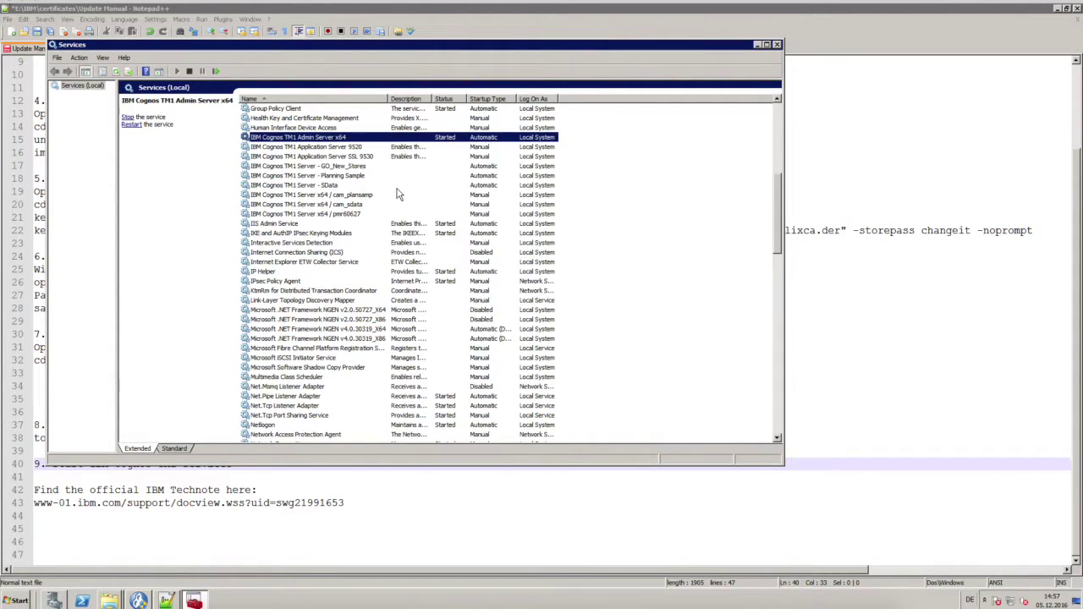
{"action": "left_click", "coordinate": [353, 178]}
{"action": "right_click", "coordinate": [353, 178]}
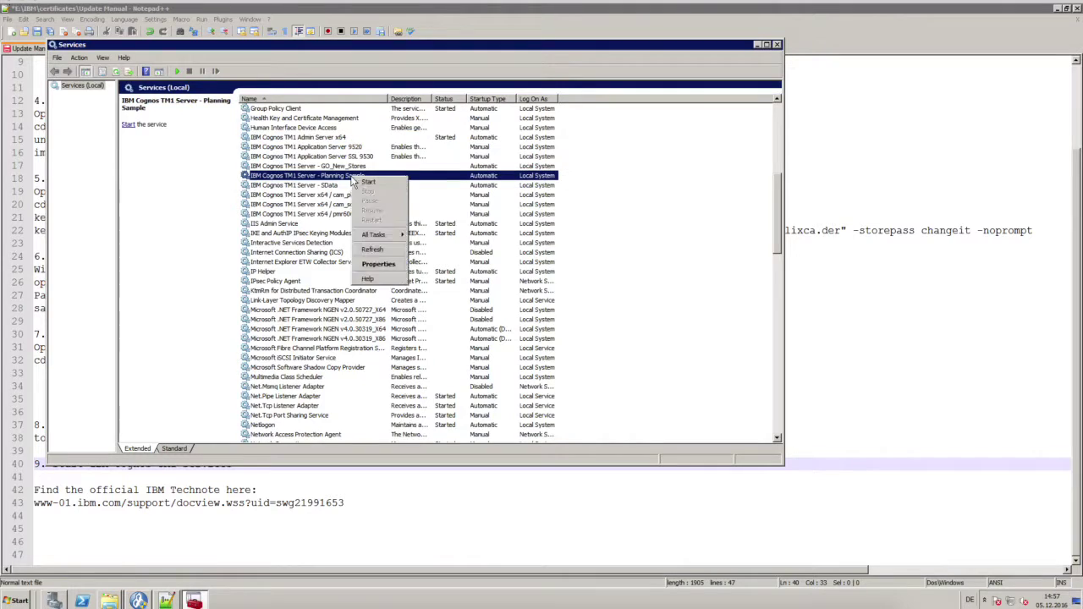
{"action": "left_click", "coordinate": [381, 183]}
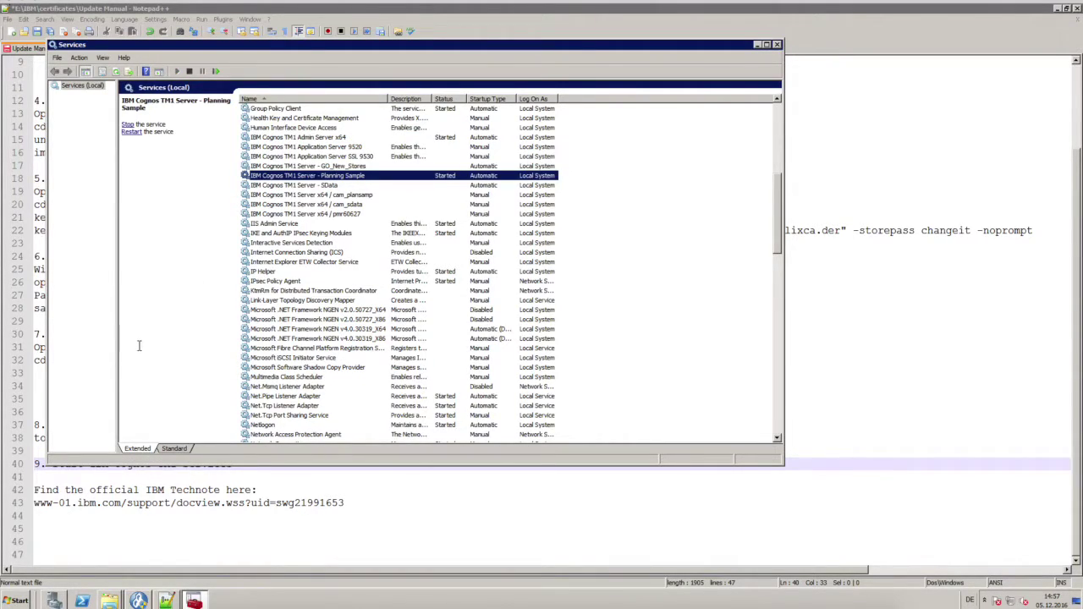
Open IBM Cognos TM1 Architect, expand TM1 and log in to the Planning Sample server as admin with the account password
{"action": "left_click", "coordinate": [19, 601]}
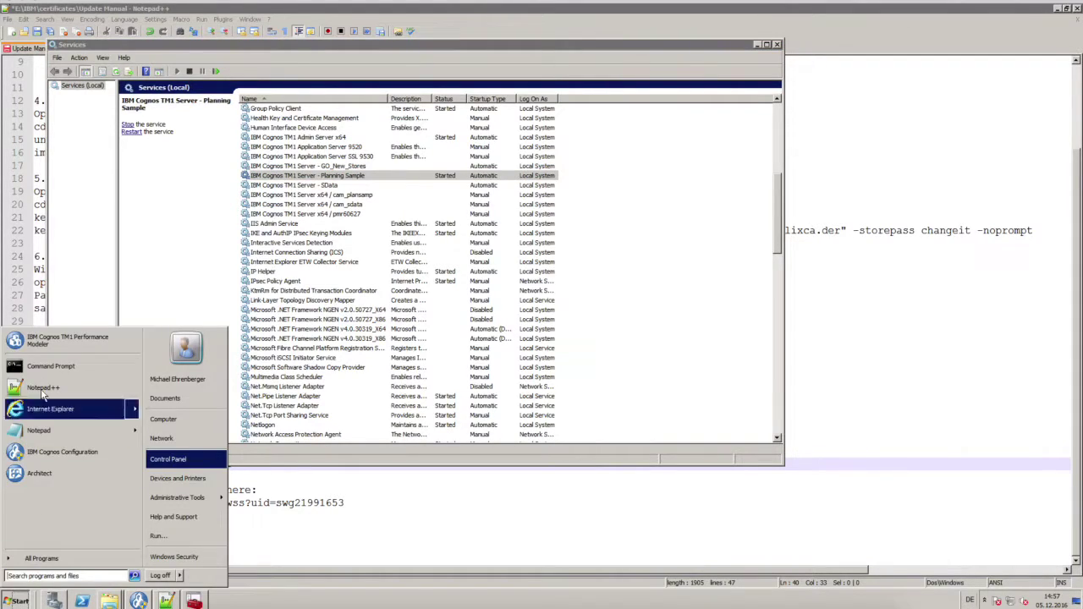
{"action": "left_click", "coordinate": [34, 474]}
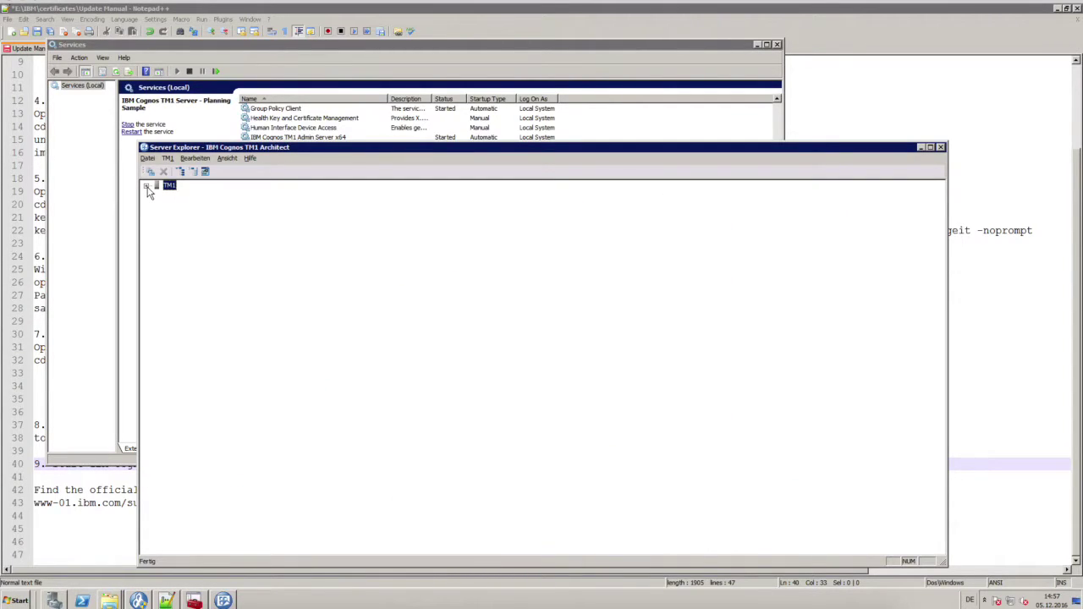
{"action": "left_click", "coordinate": [146, 187]}
{"action": "double_click", "coordinate": [194, 197]}
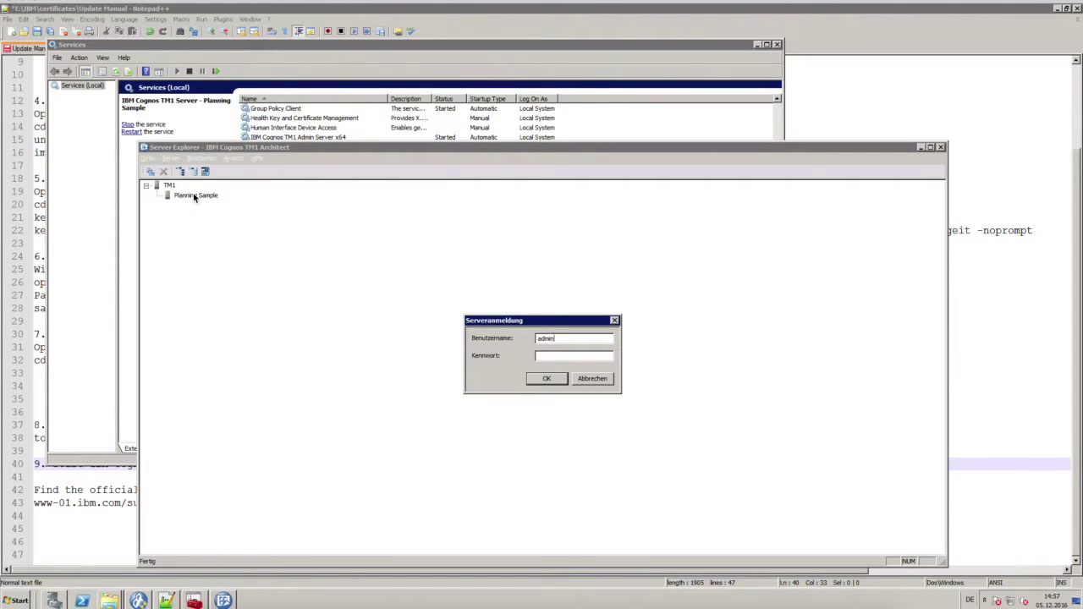
{"action": "key", "text": "Tab"}
{"action": "left_click", "coordinate": [551, 379]}
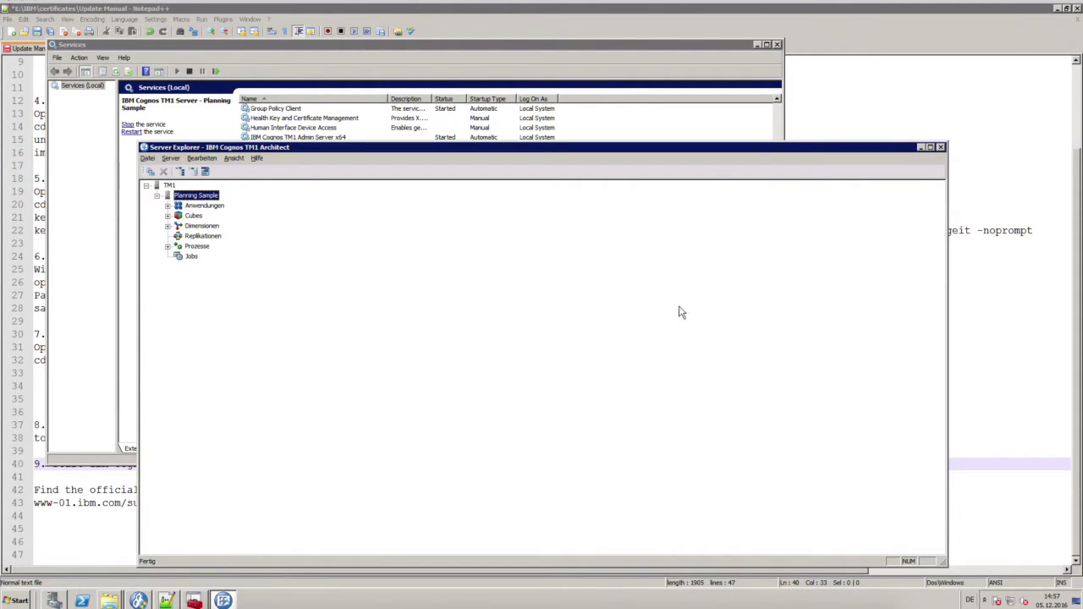
Close the Architect Server Explorer and return to the Update Manual in Notepad++
{"action": "left_click", "coordinate": [942, 149]}
{"action": "left_click", "coordinate": [872, 338]}
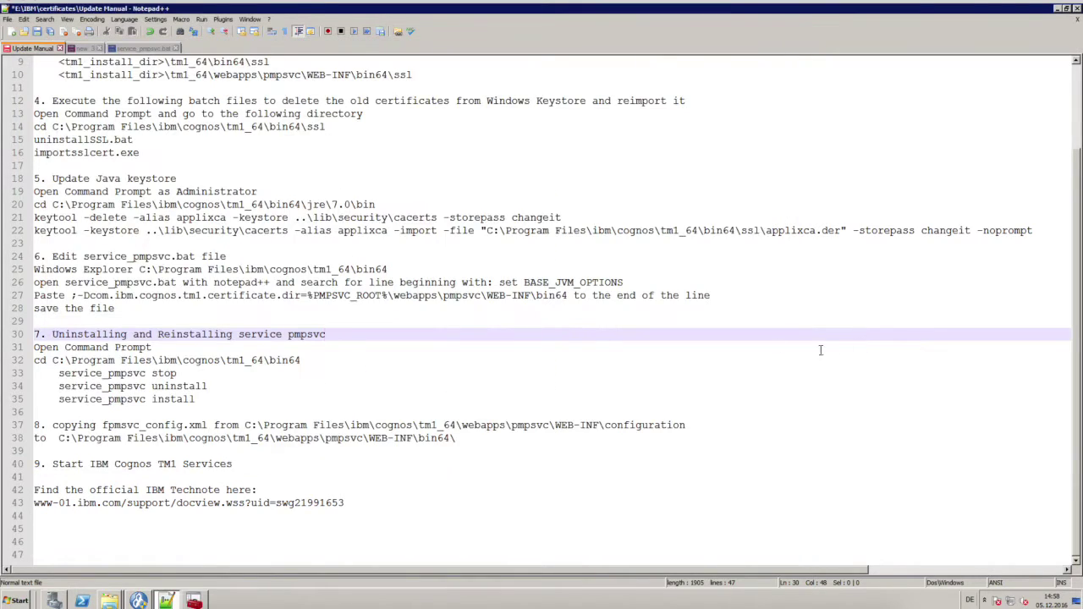